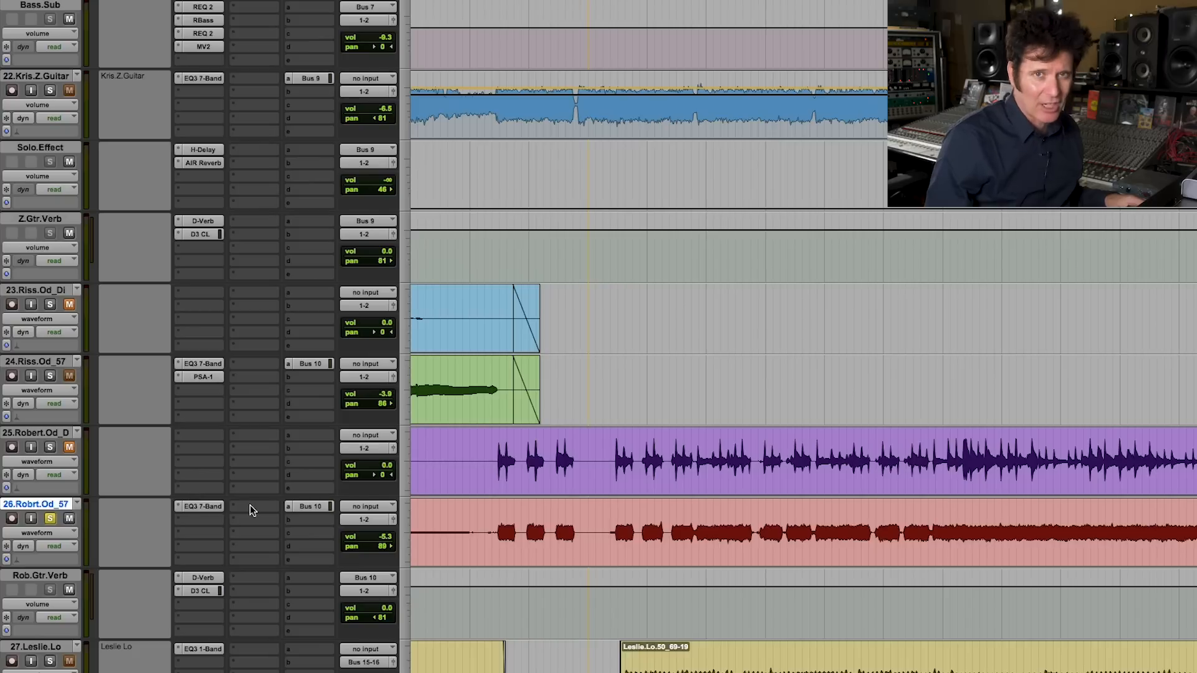
- Open the EQ3 7-Band on guitar track 26, take it out of bypass and play the soloed guitar with the EQ active
left_click(212, 507)
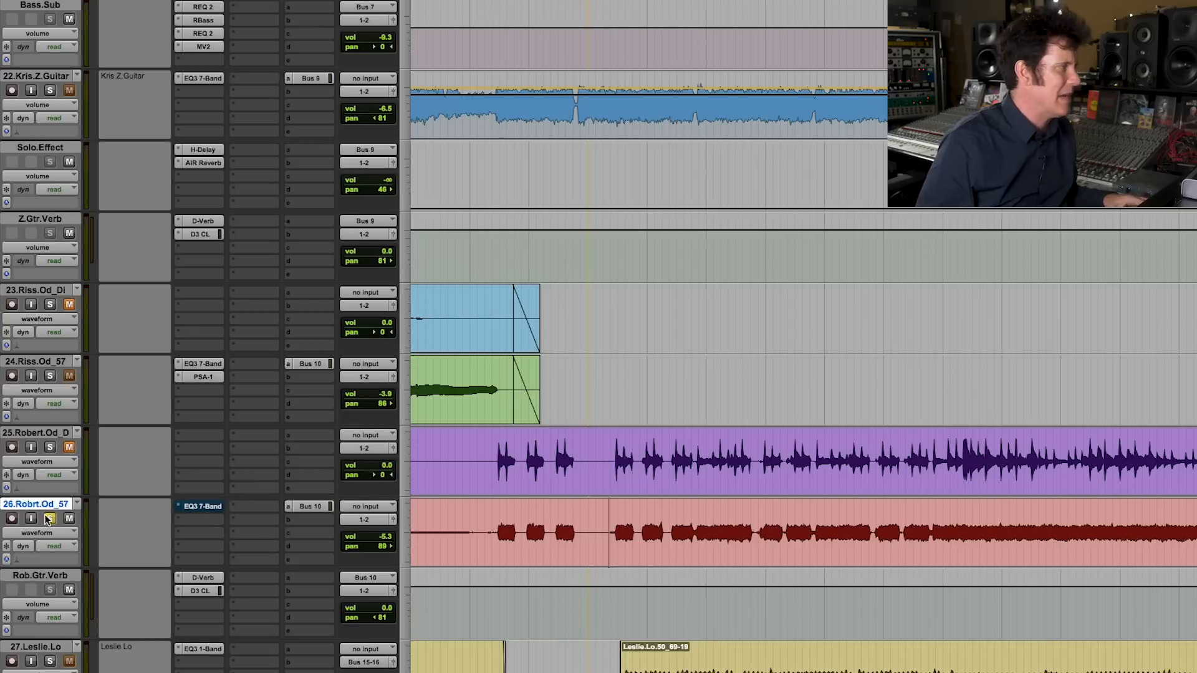
left_click(202, 506)
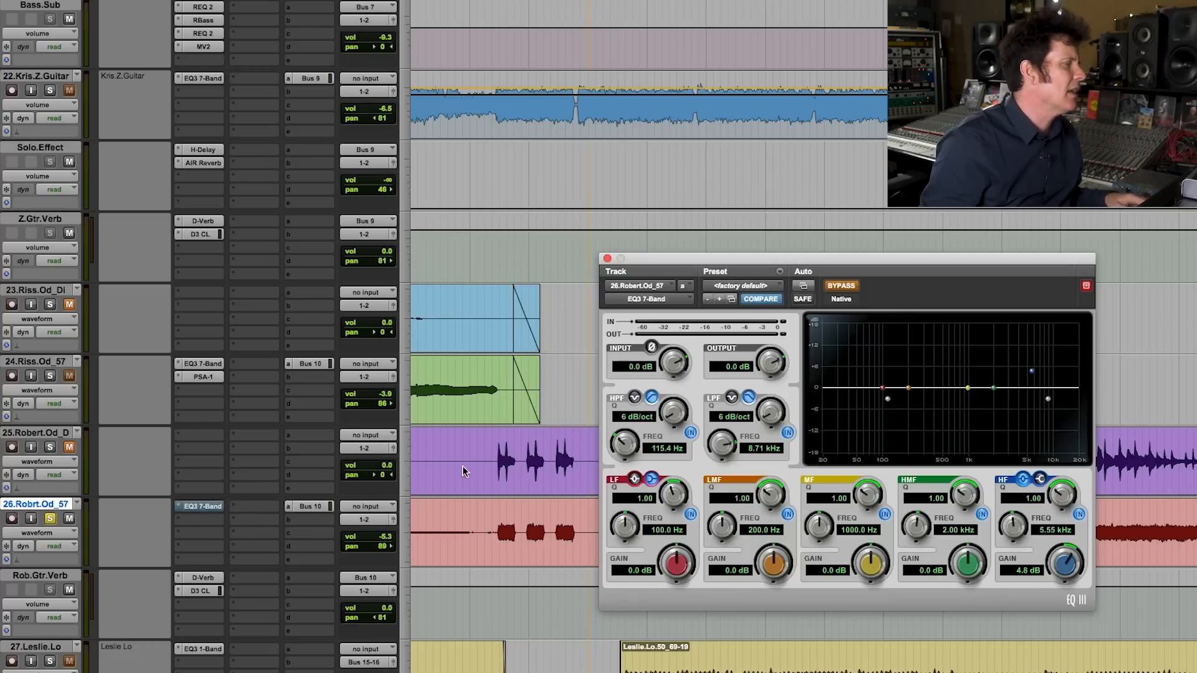
left_click(857, 285)
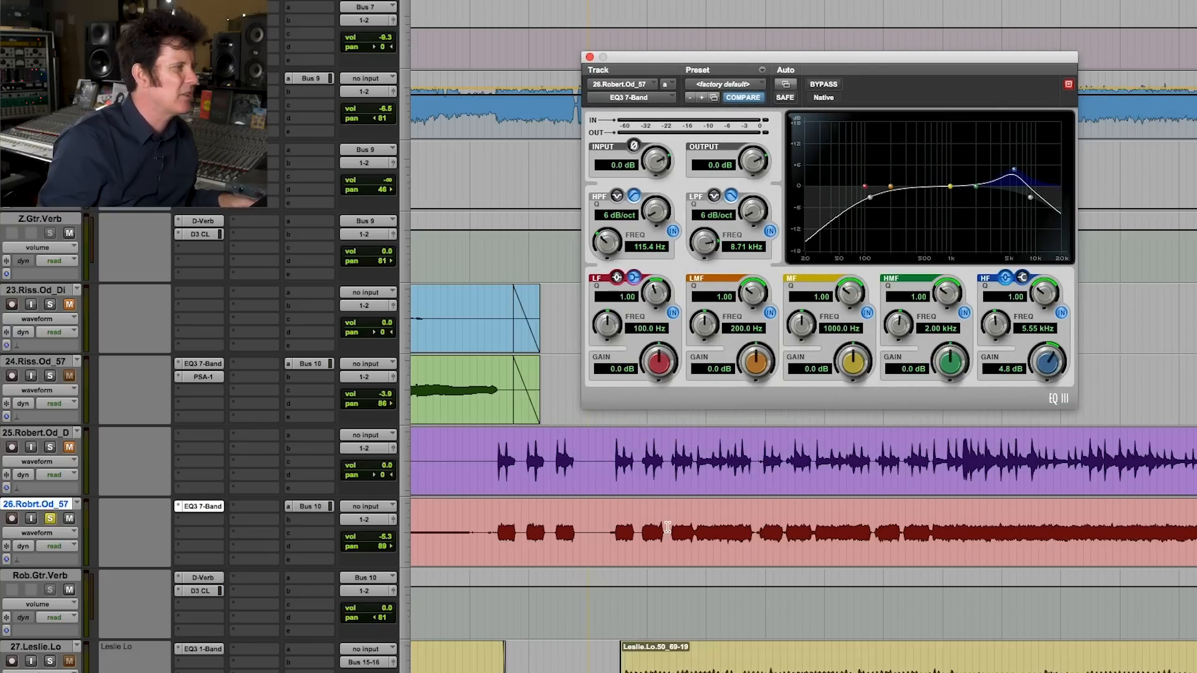
left_click(672, 528)
key("space")
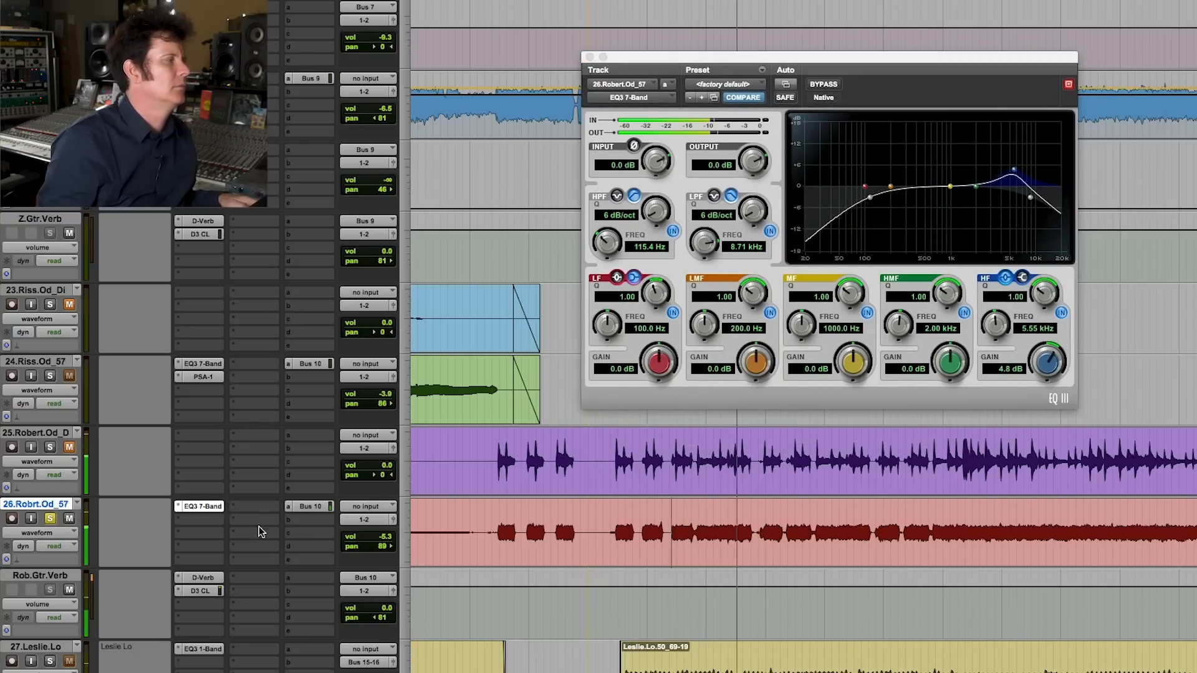
- Mute the Bus 10 send and bypass the EQ on track 26, close the EQ window and play the dry guitar
left_click(313, 507)
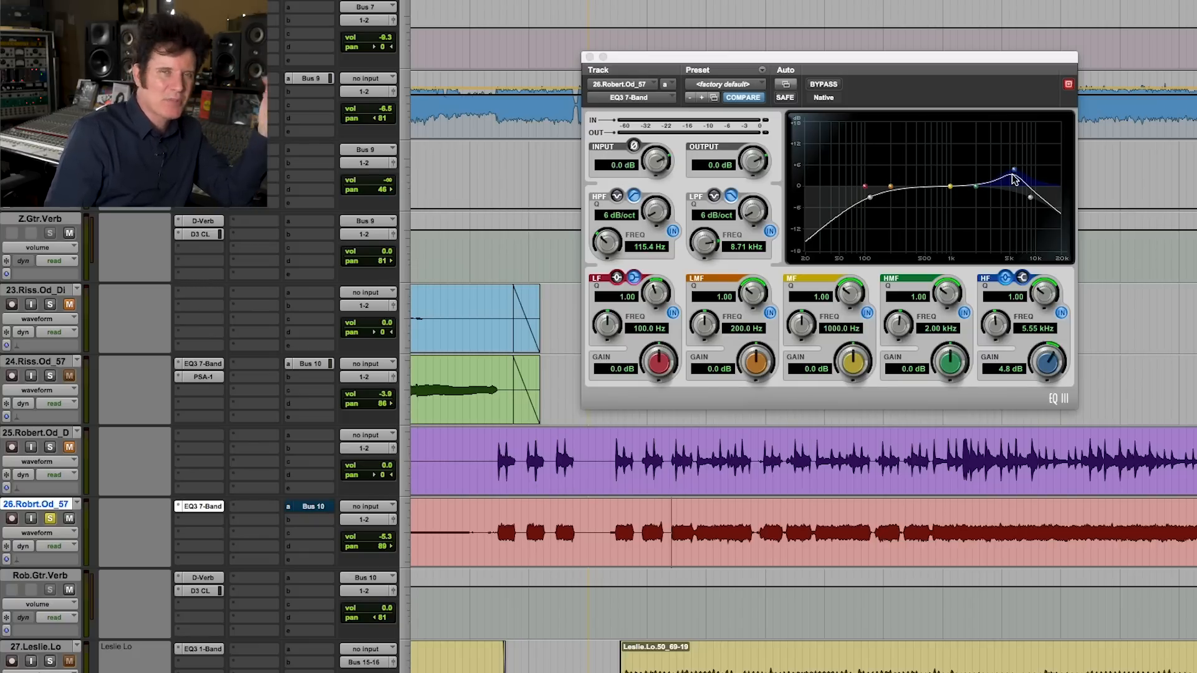
left_click(590, 57)
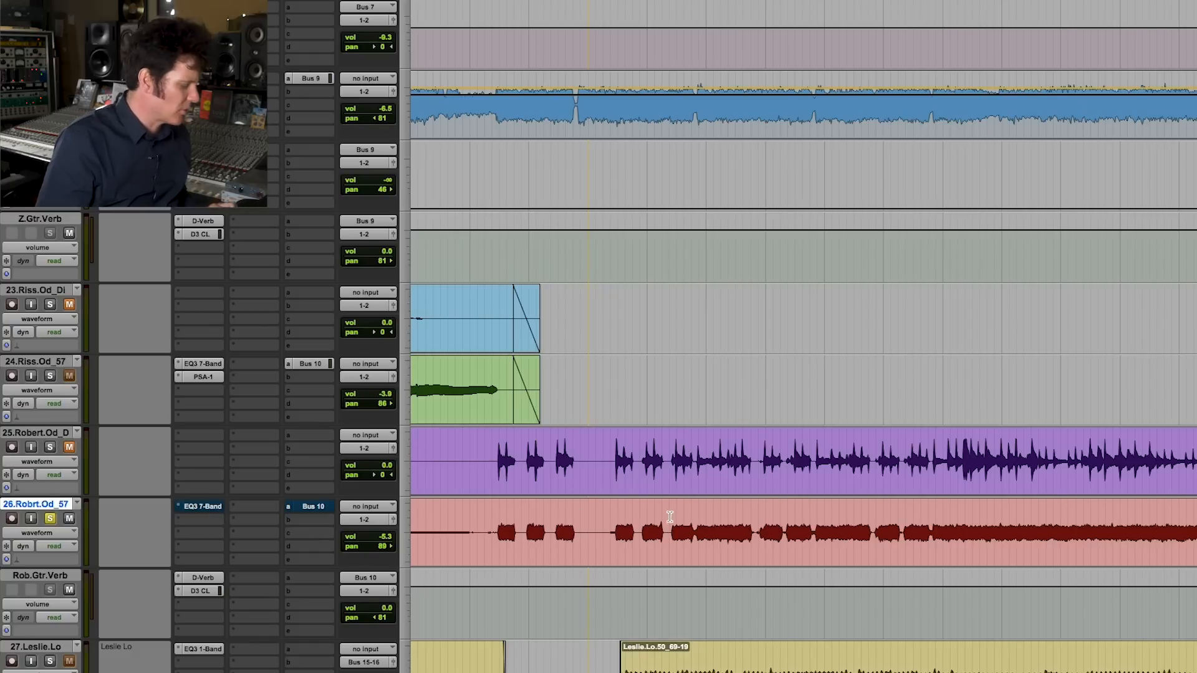
key("space")
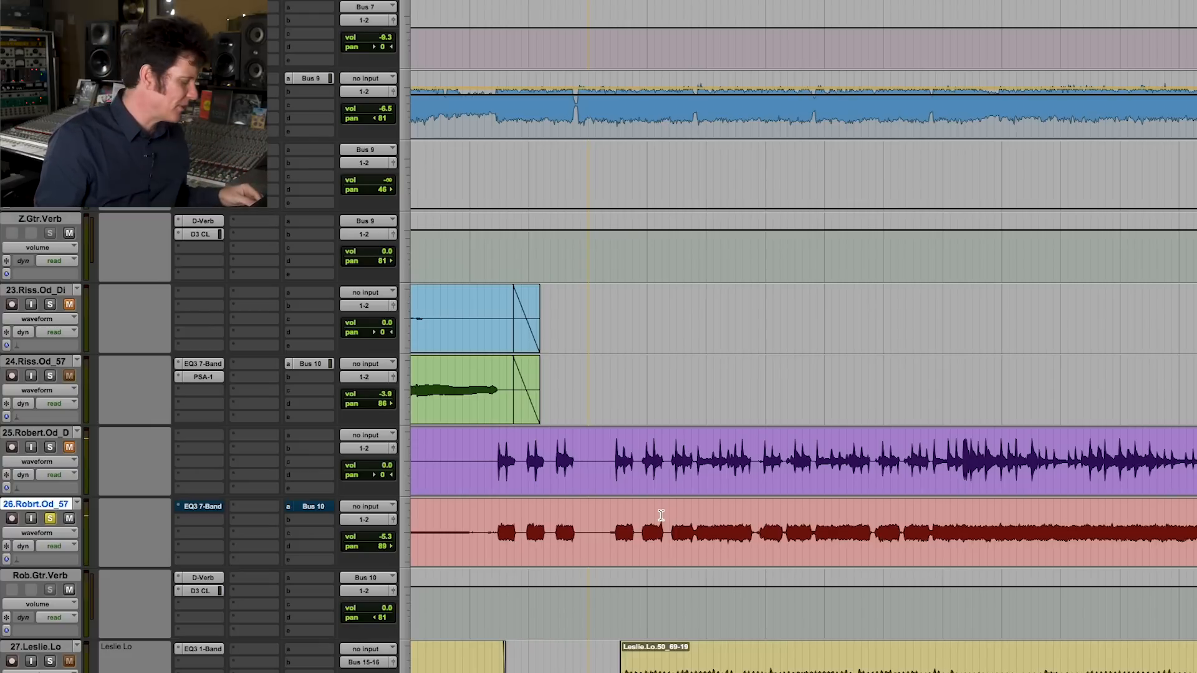
- Insert the smartComp plug-in in the second insert slot of track 26 and choose its guitar profile
left_click(181, 526)
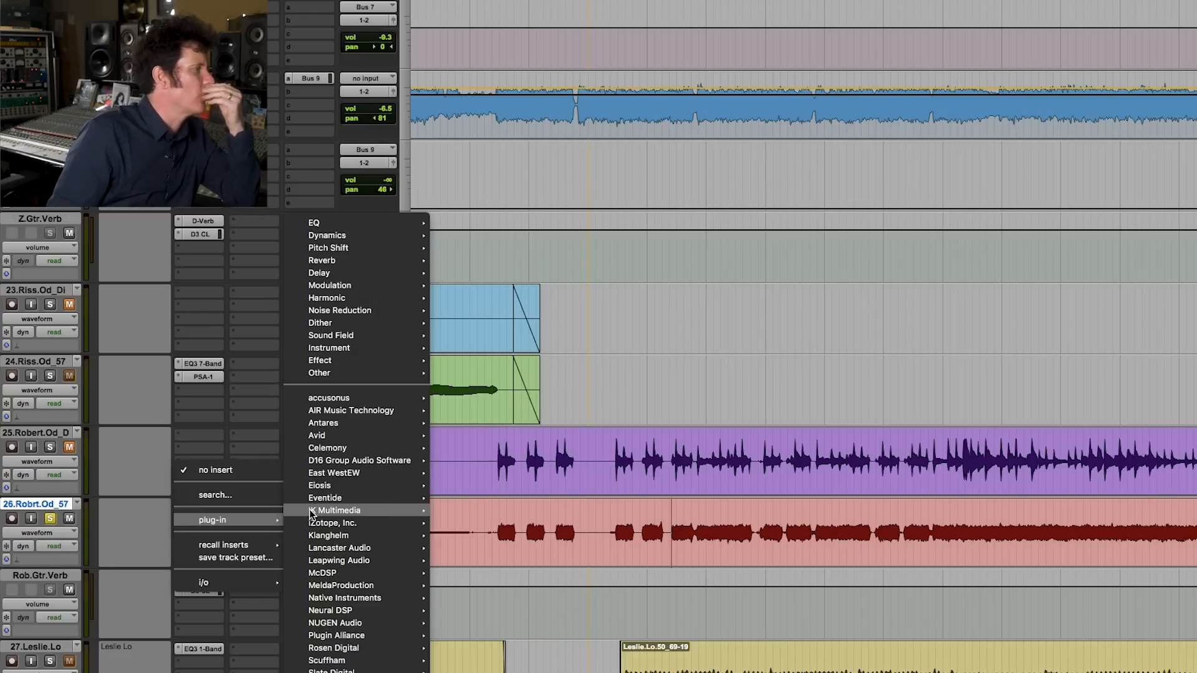
left_click(597, 3)
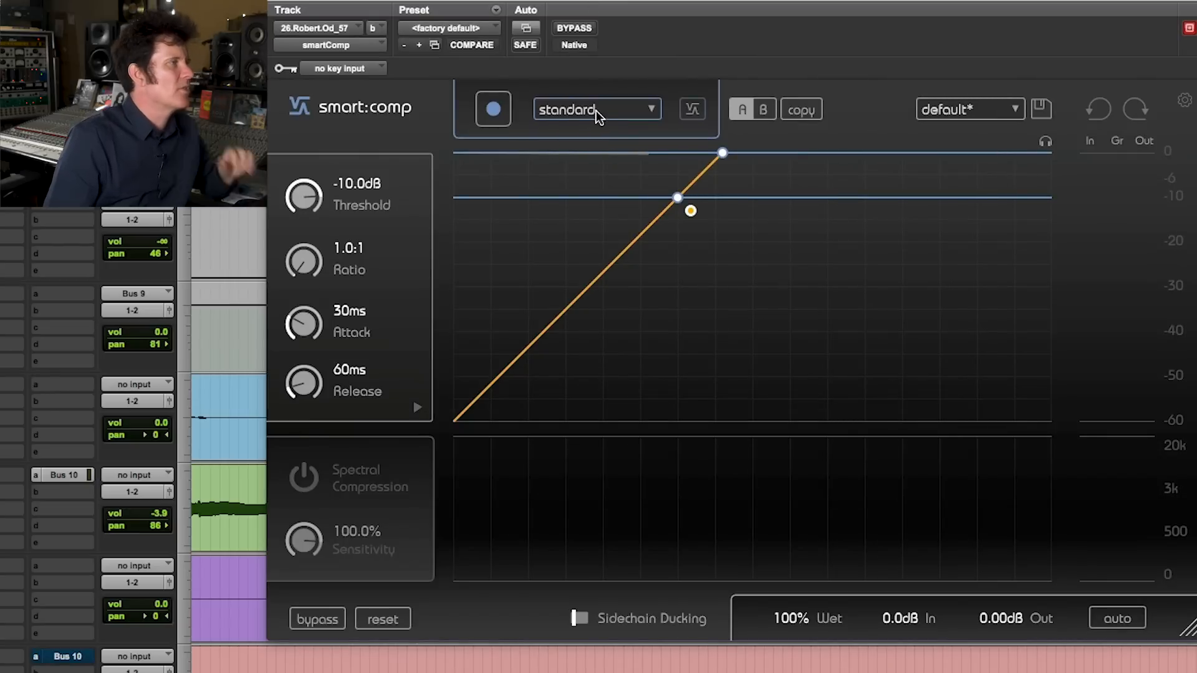
left_click(653, 112)
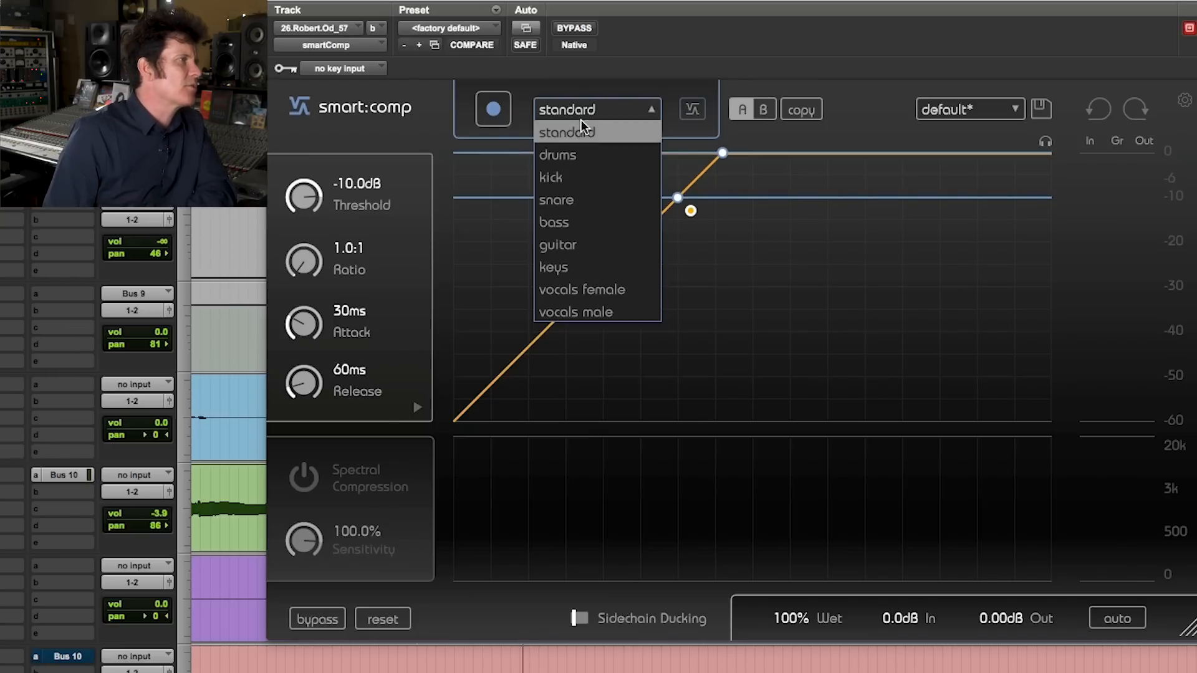
left_click(575, 246)
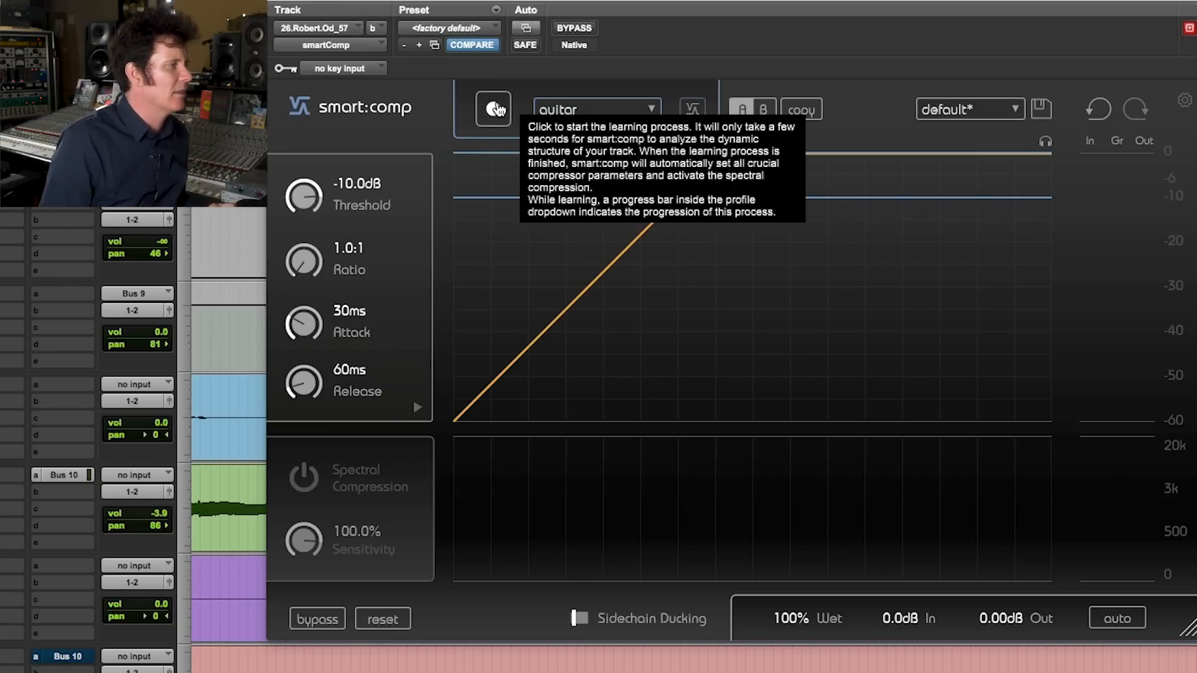
- Run smart:comp's learning process on the guitar during playback to set the compressor parameters automatically, and stop playback
key("space")
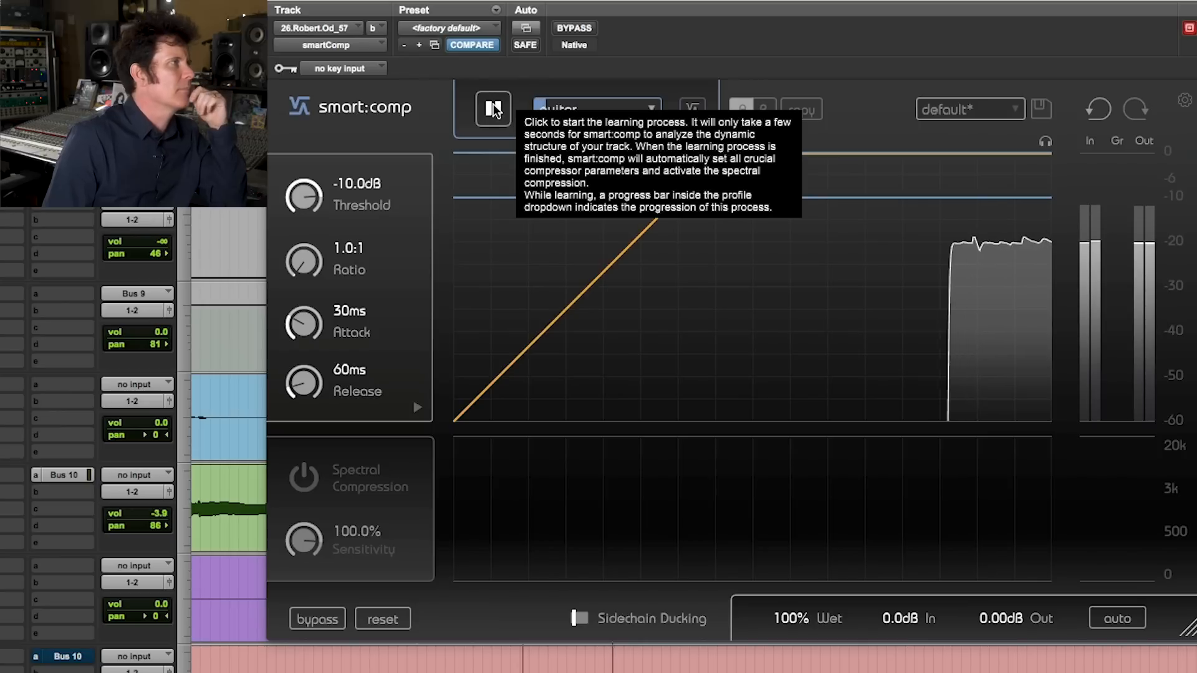
left_click(494, 110)
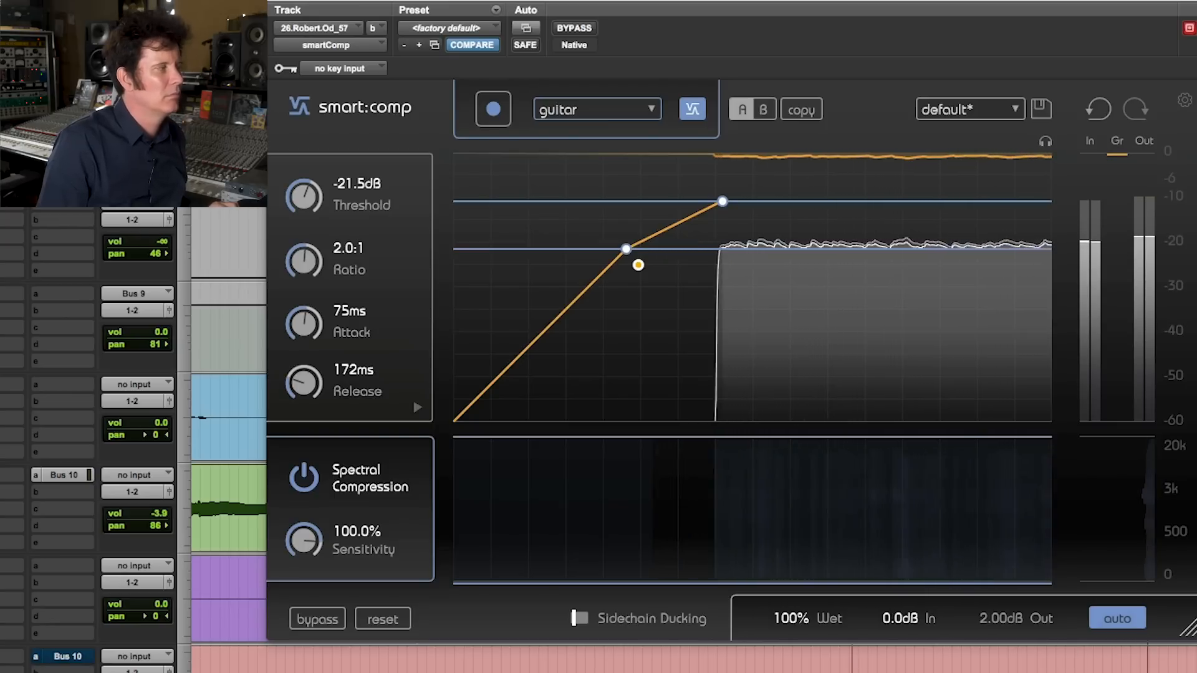
key("space")
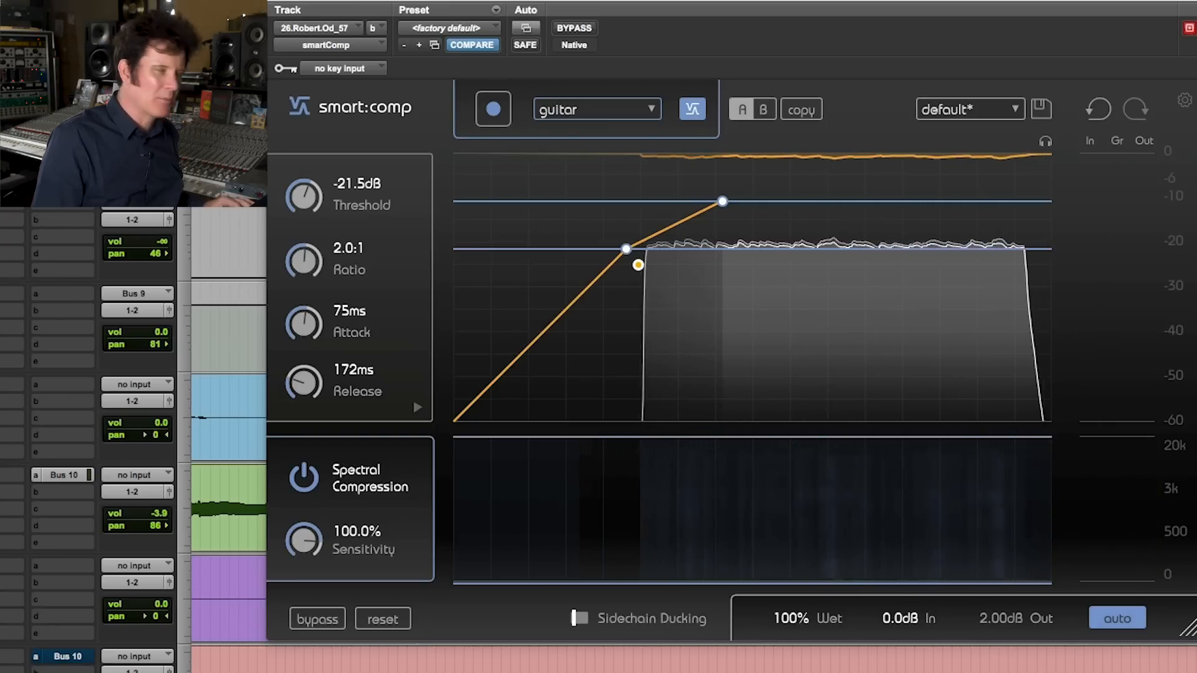
- Compare the guitar with smart:comp bypassed and active during playback, and close the plug-in window
left_click(575, 28)
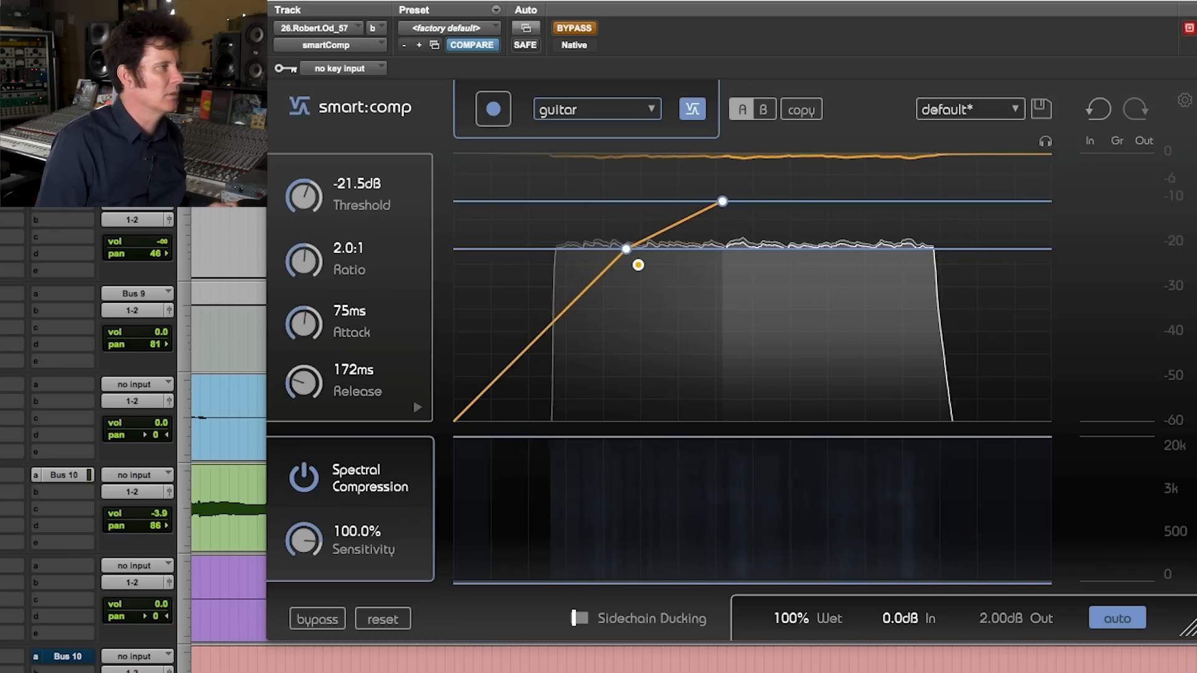
key("space")
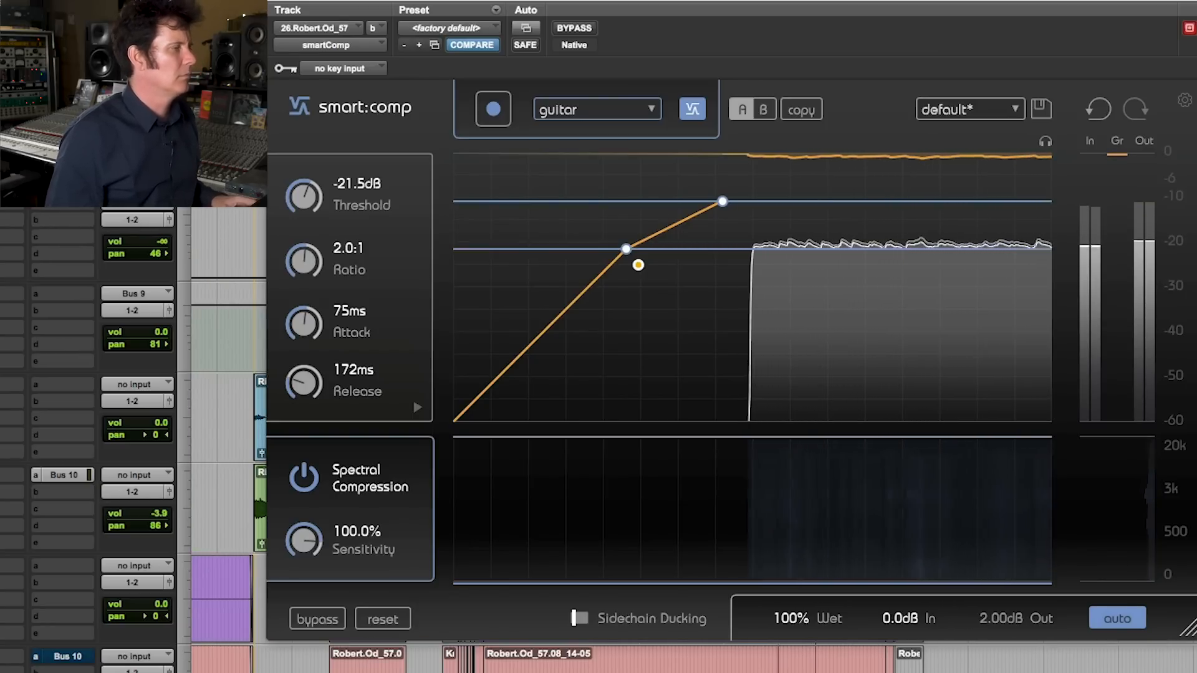
left_click(575, 28)
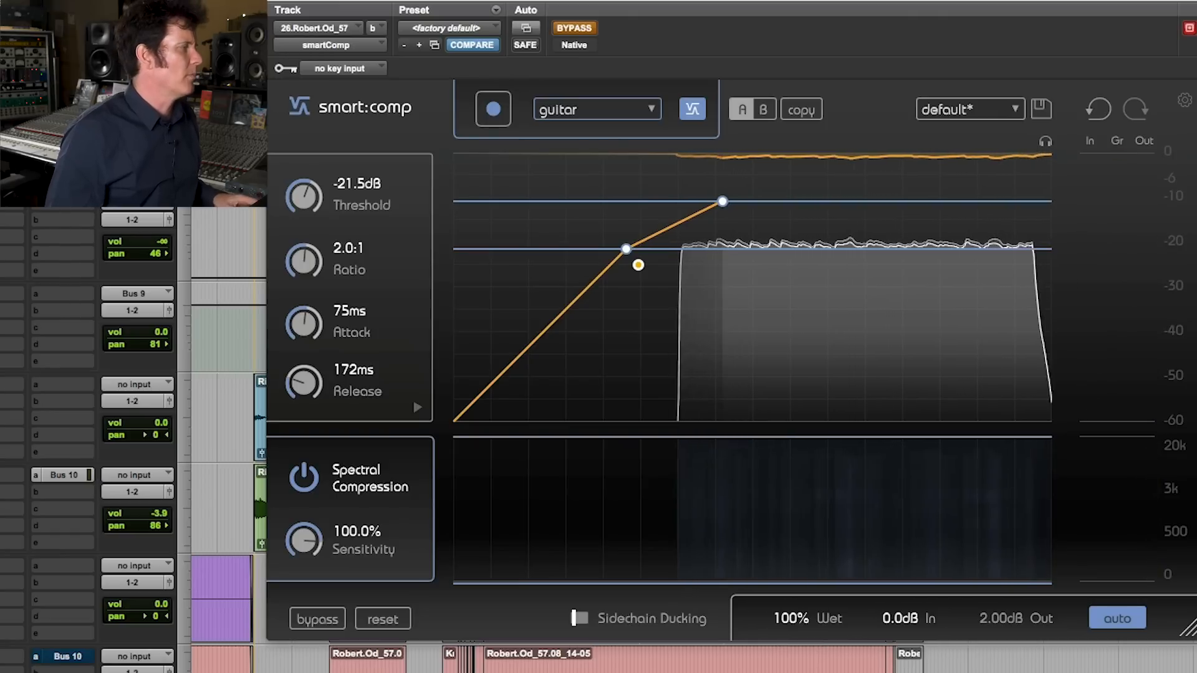
key("space")
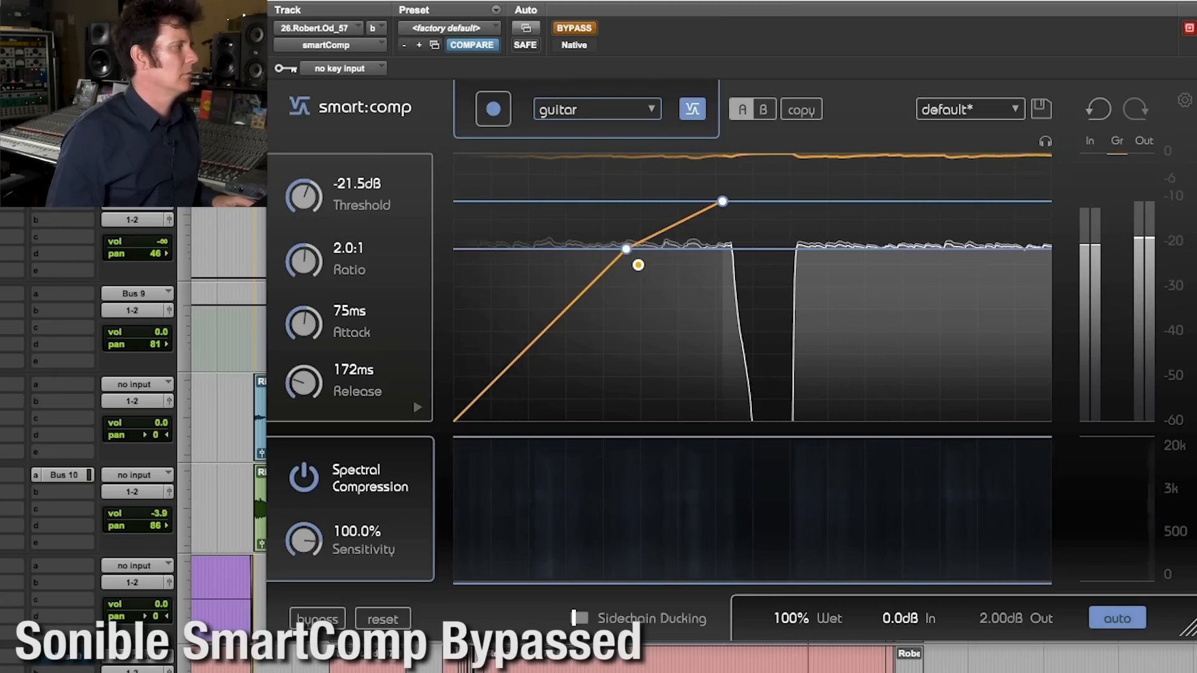
key("shift+c")
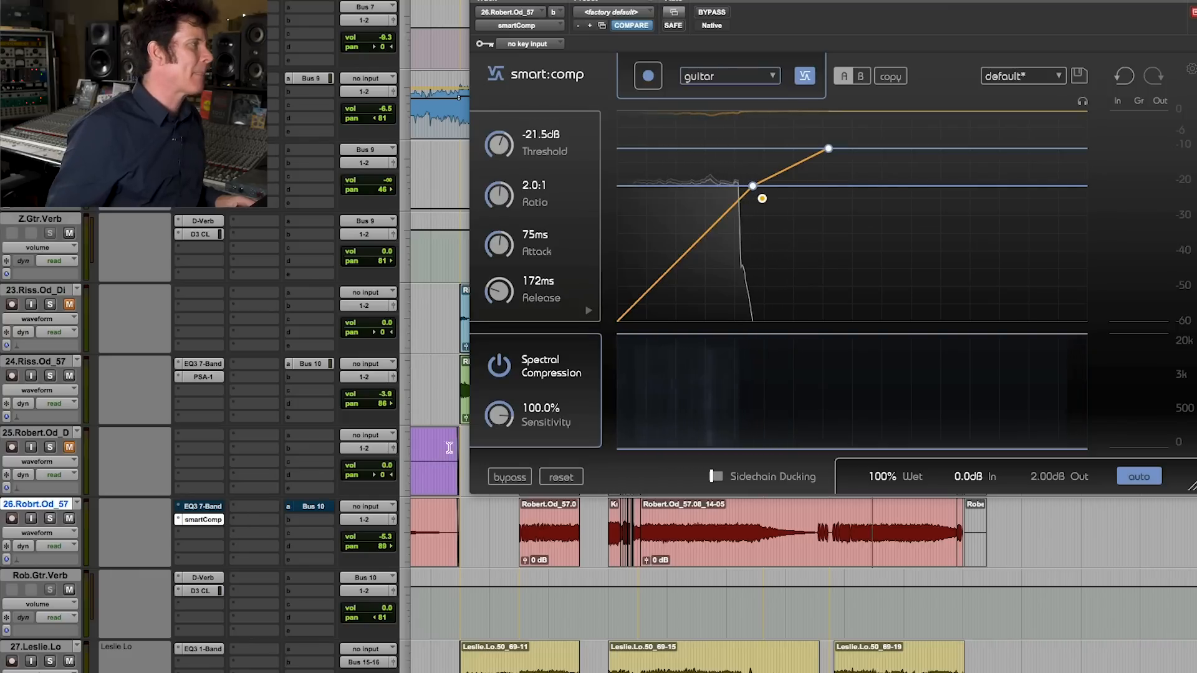
left_click_drag(835, 2, 818, 0)
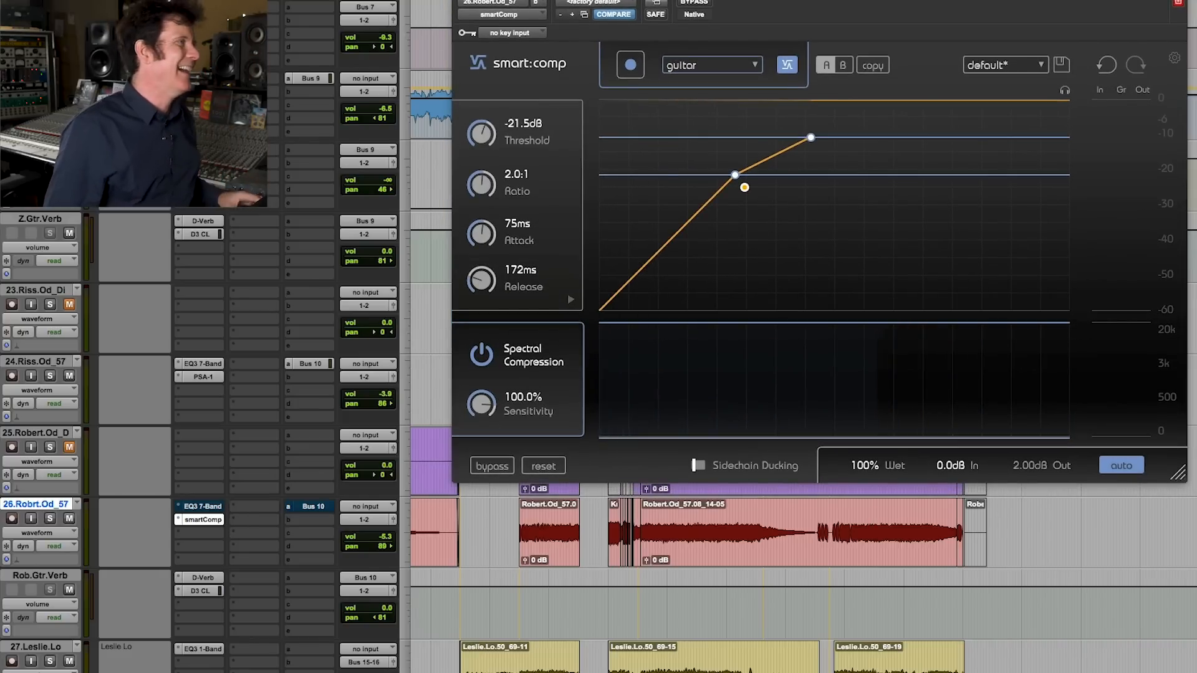
key("super+w")
- Solo the three bass tracks 19, 20 and 21 together and play them from the start of the Tambo_02-12 section
scroll(676, 541, "up", 6)
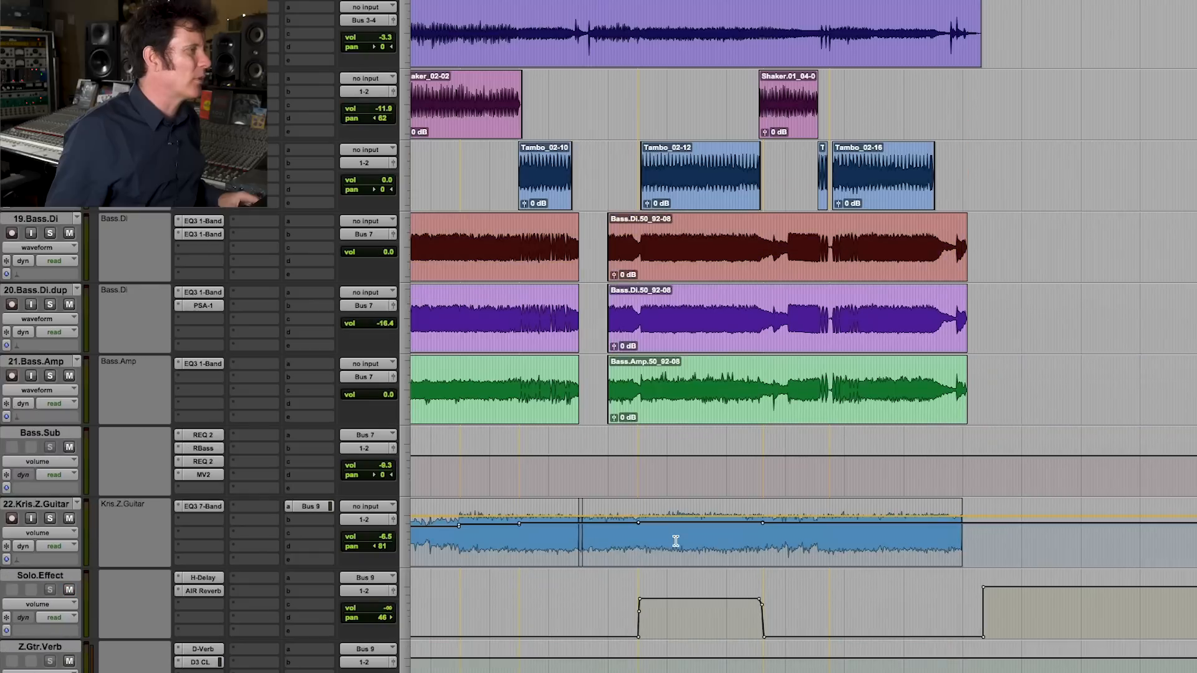
left_click_drag(652, 268, 707, 386)
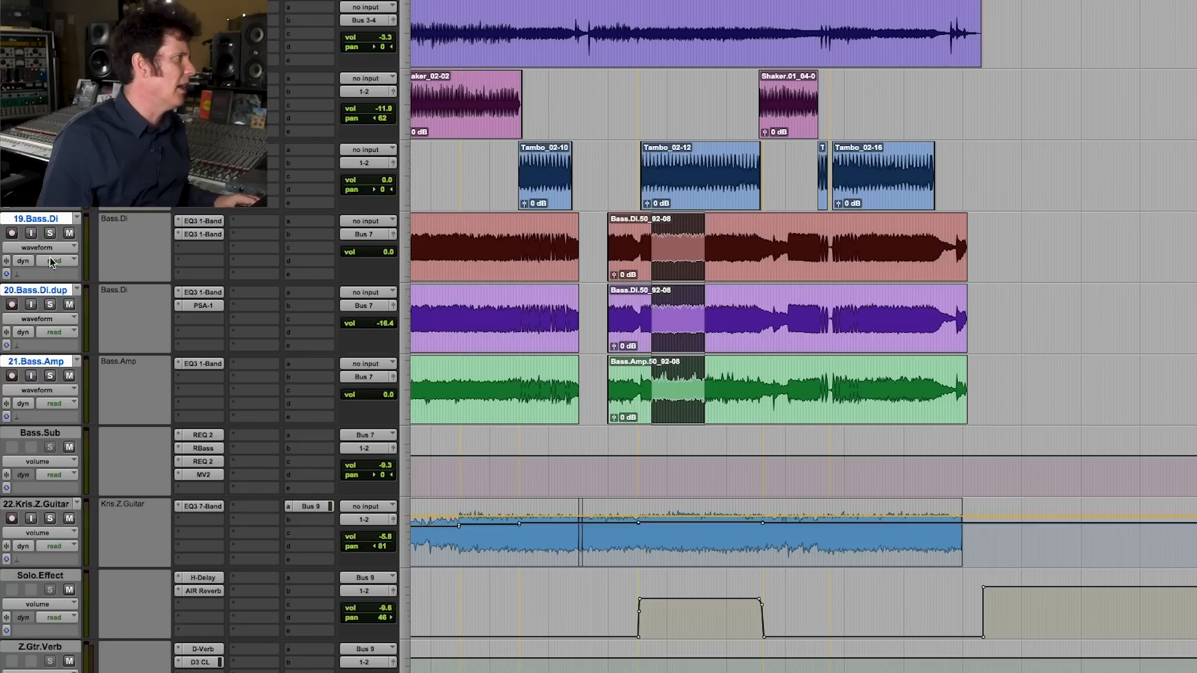
left_click_drag(616, 249, 873, 246)
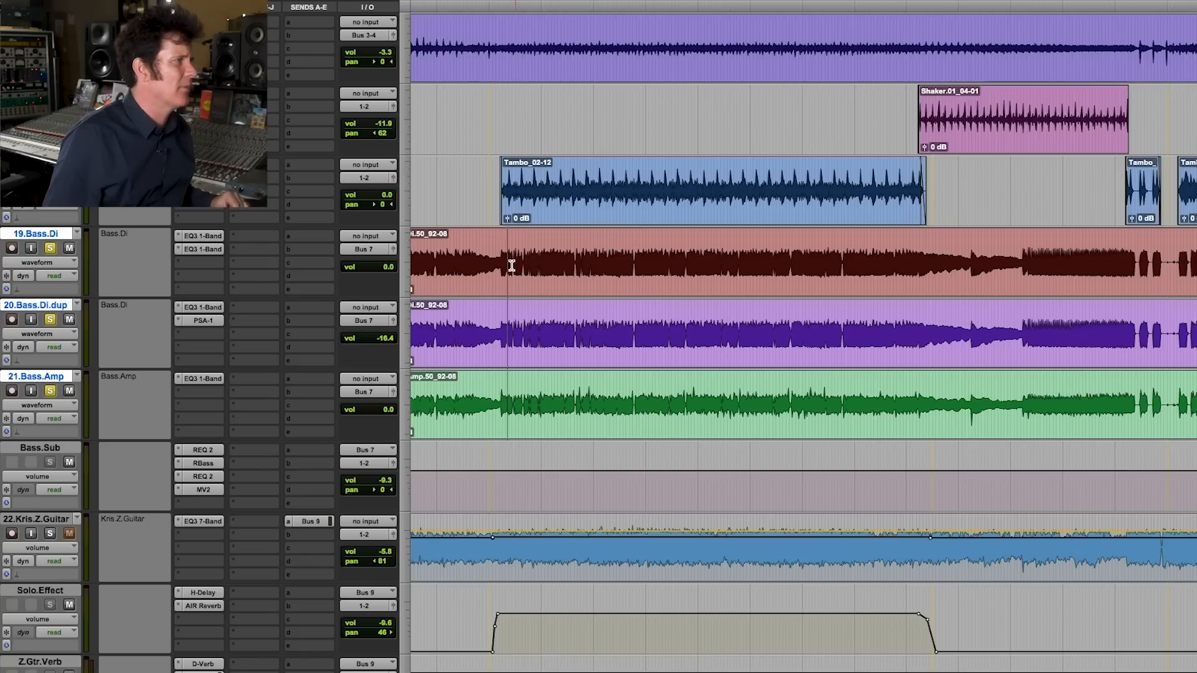
key("space")
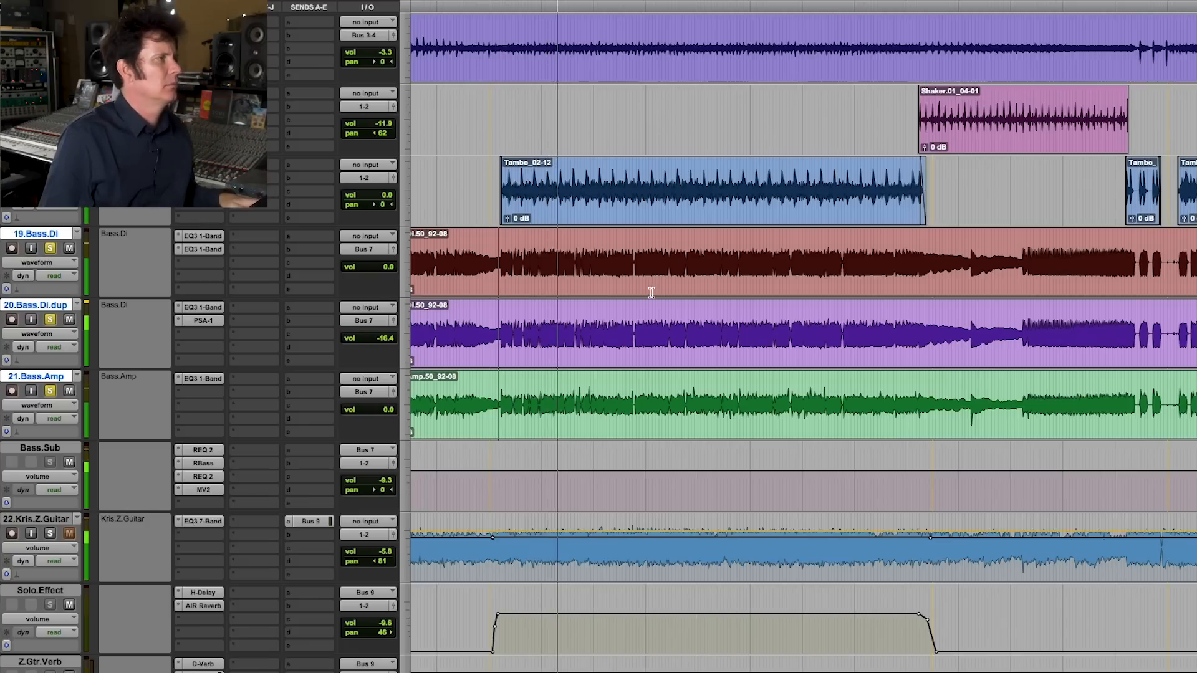
key("super+bracketright")
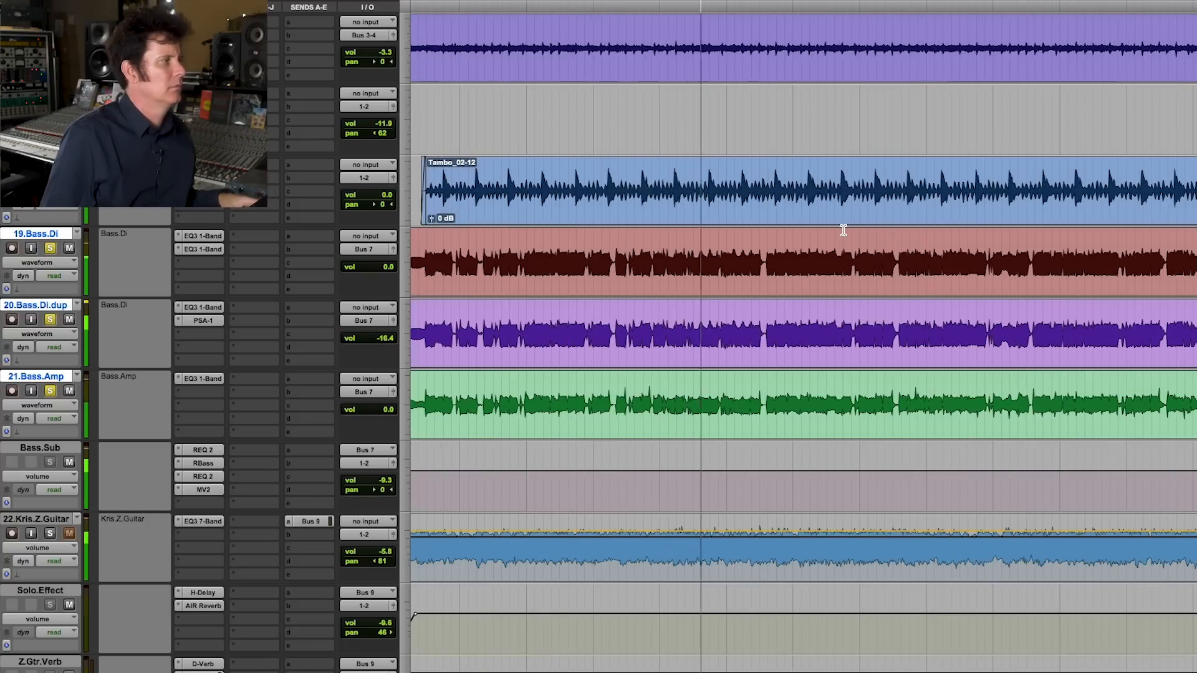
key("super+bracketleft")
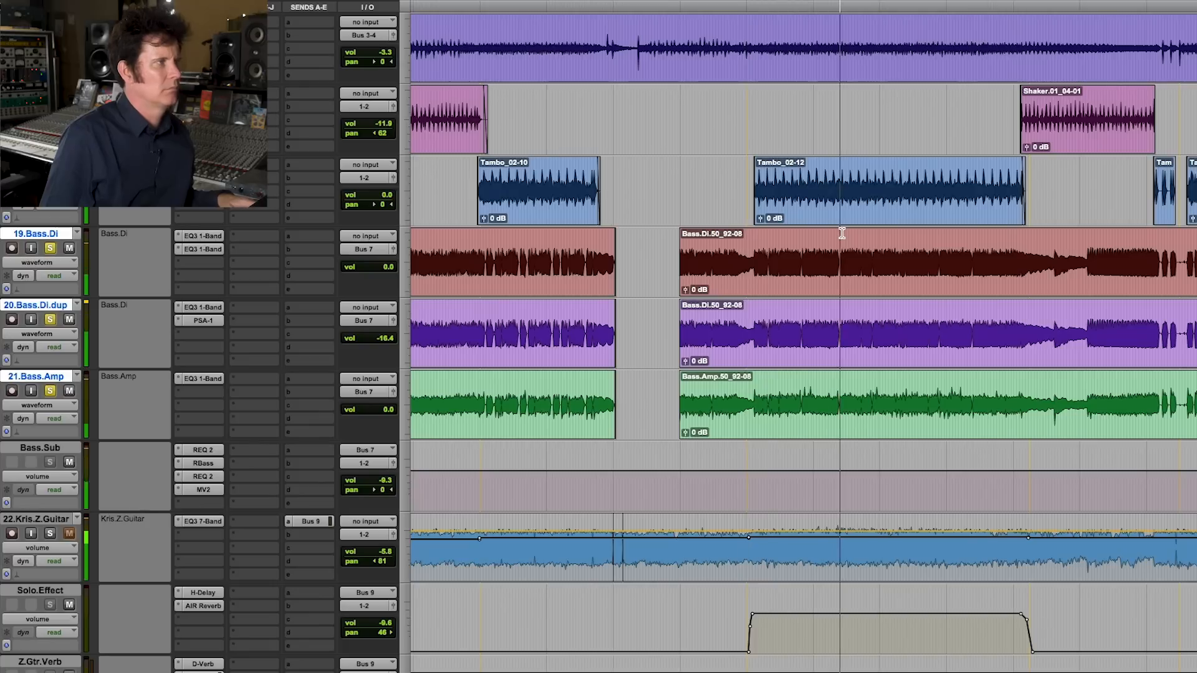
key("space")
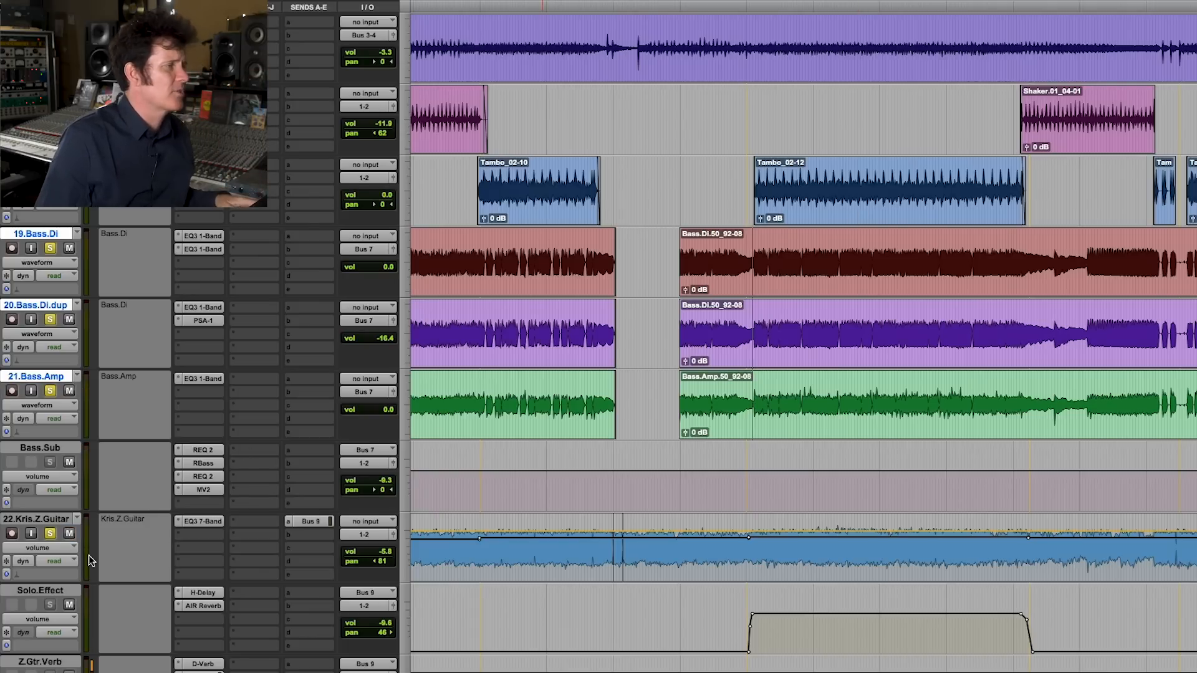
- Play guitar track 22 soloed together with the bass tracks to hear how they combine
key("space")
scroll(805, 337, "down", 3)
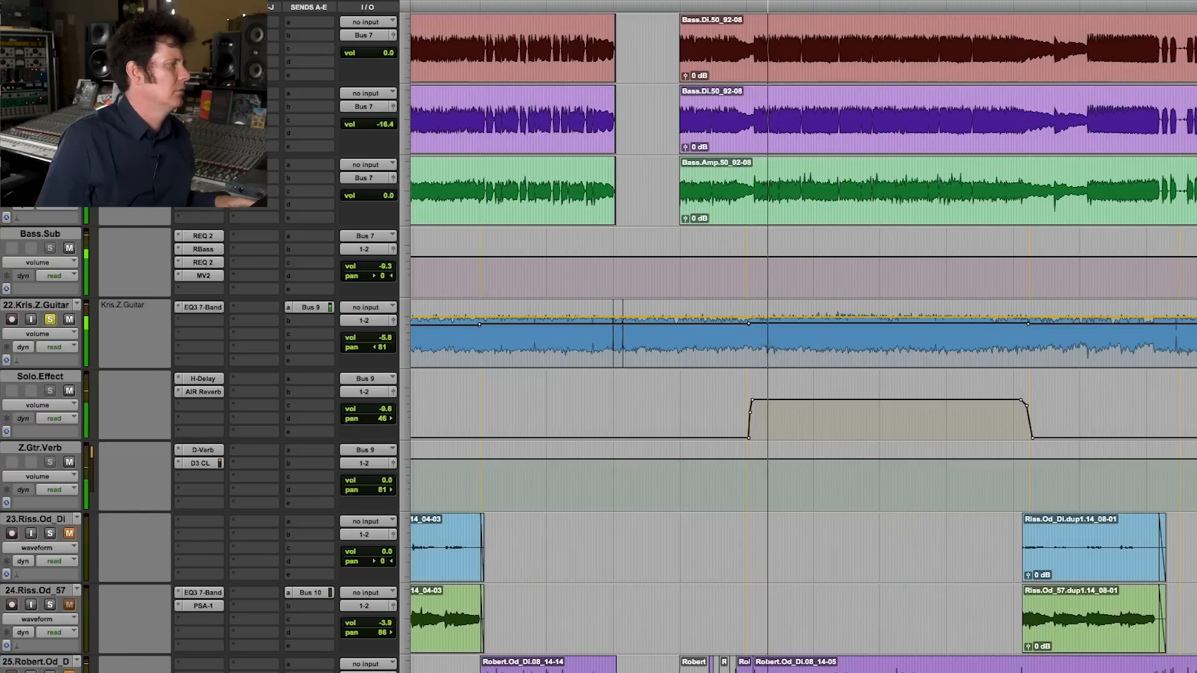
scroll(663, 590, "up", 1)
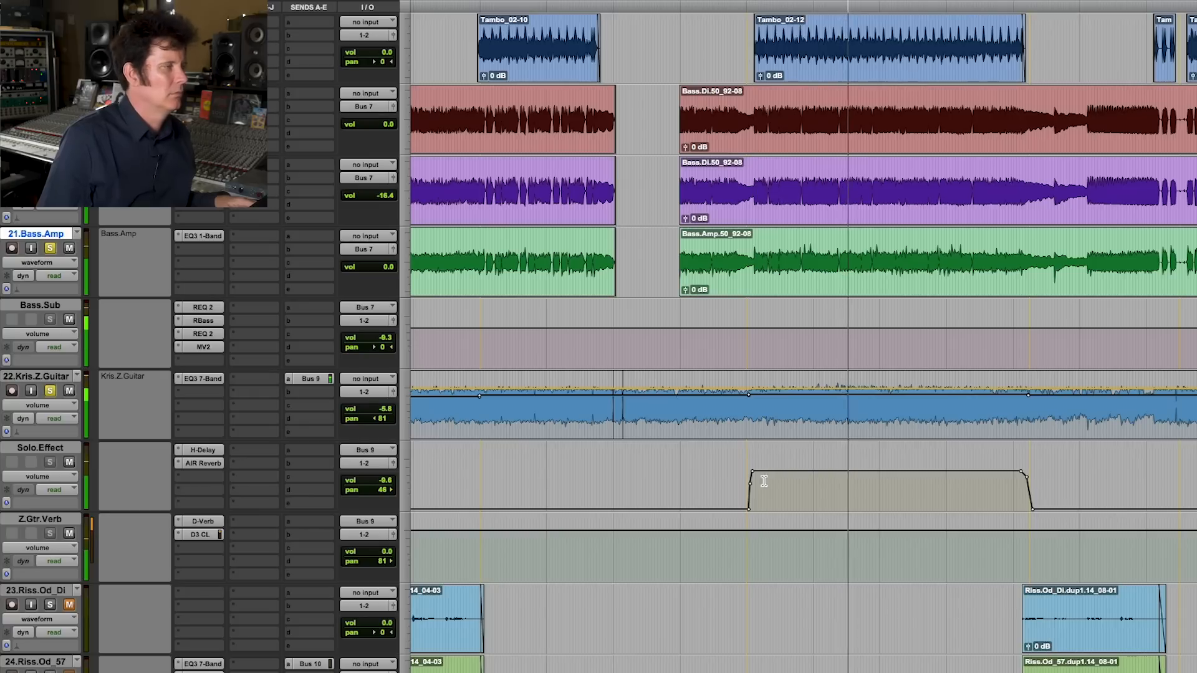
key("space")
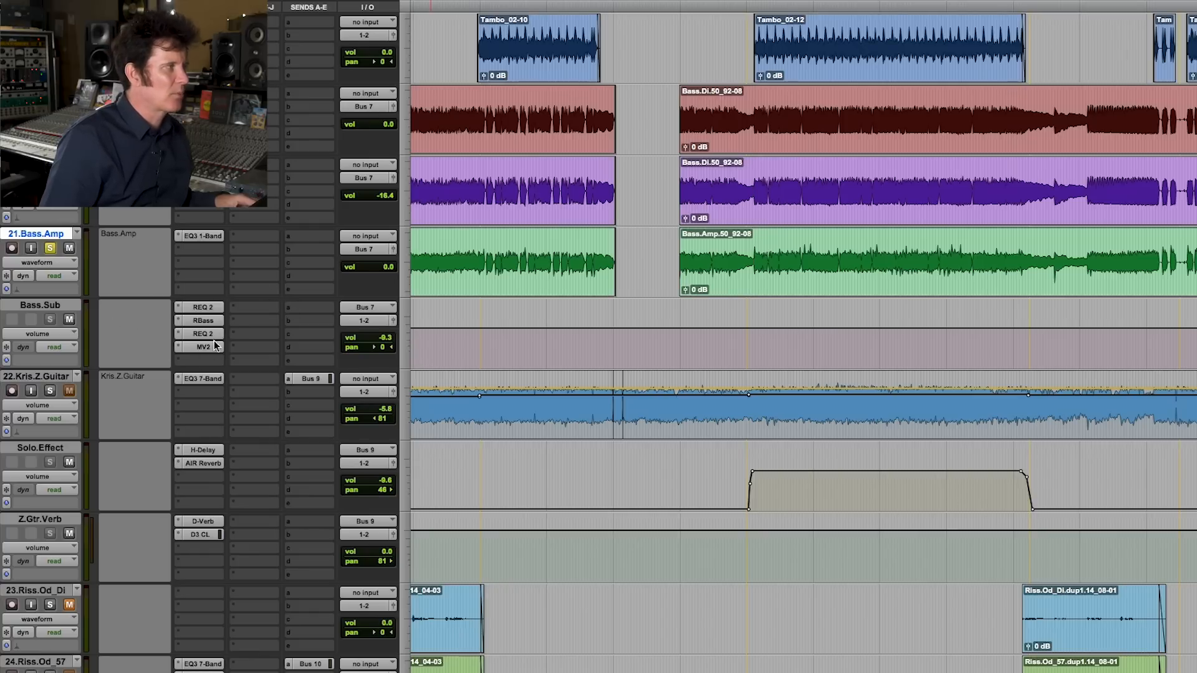
- Examine the Bass.Sub inserts one by one (first REQ 2, RBass, second REQ 2, MV2) and play the bass through MV2
left_click(210, 307)
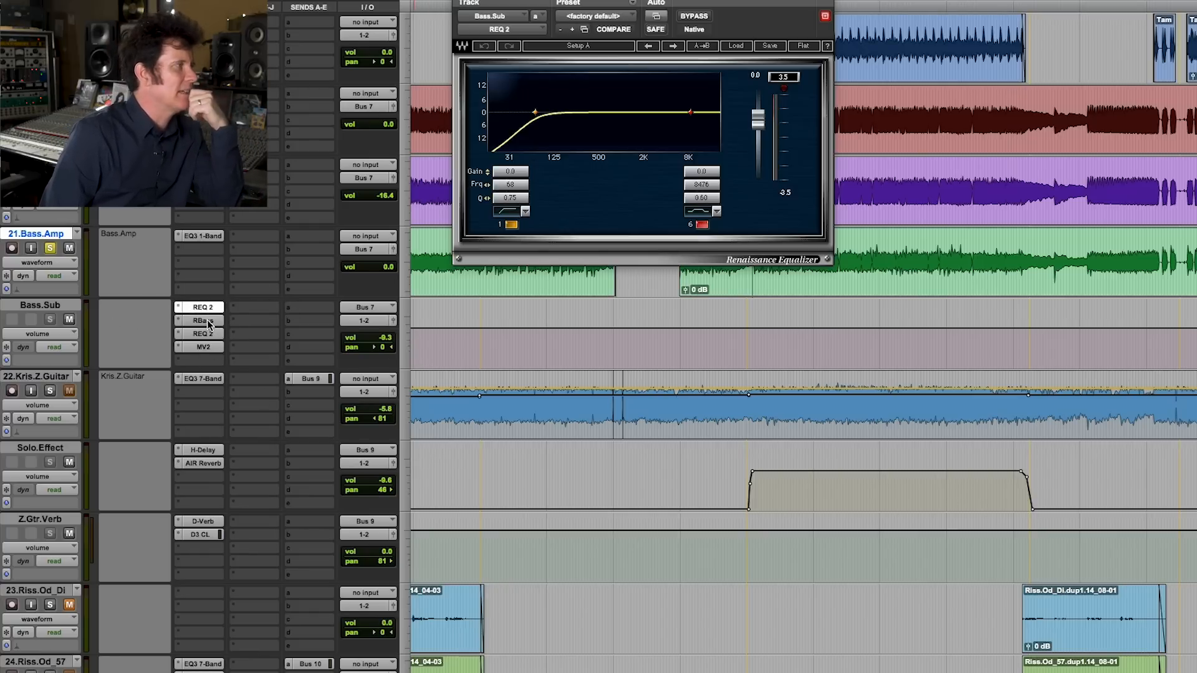
left_click(208, 321)
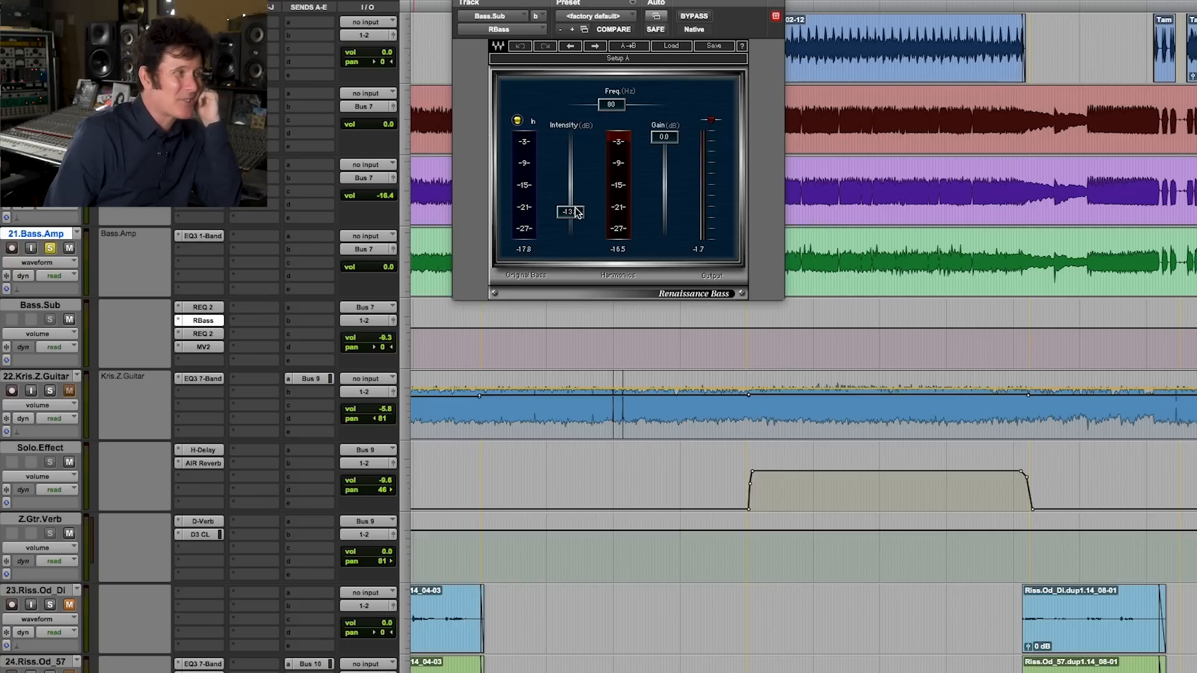
left_click(212, 334)
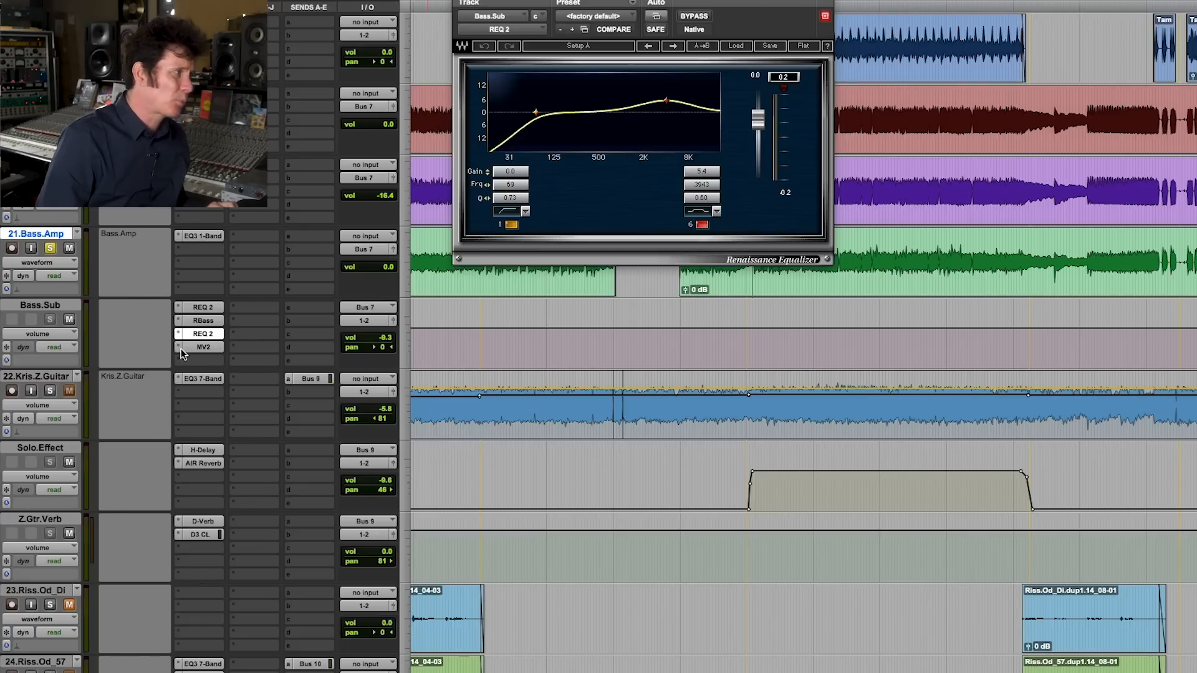
left_click(197, 347)
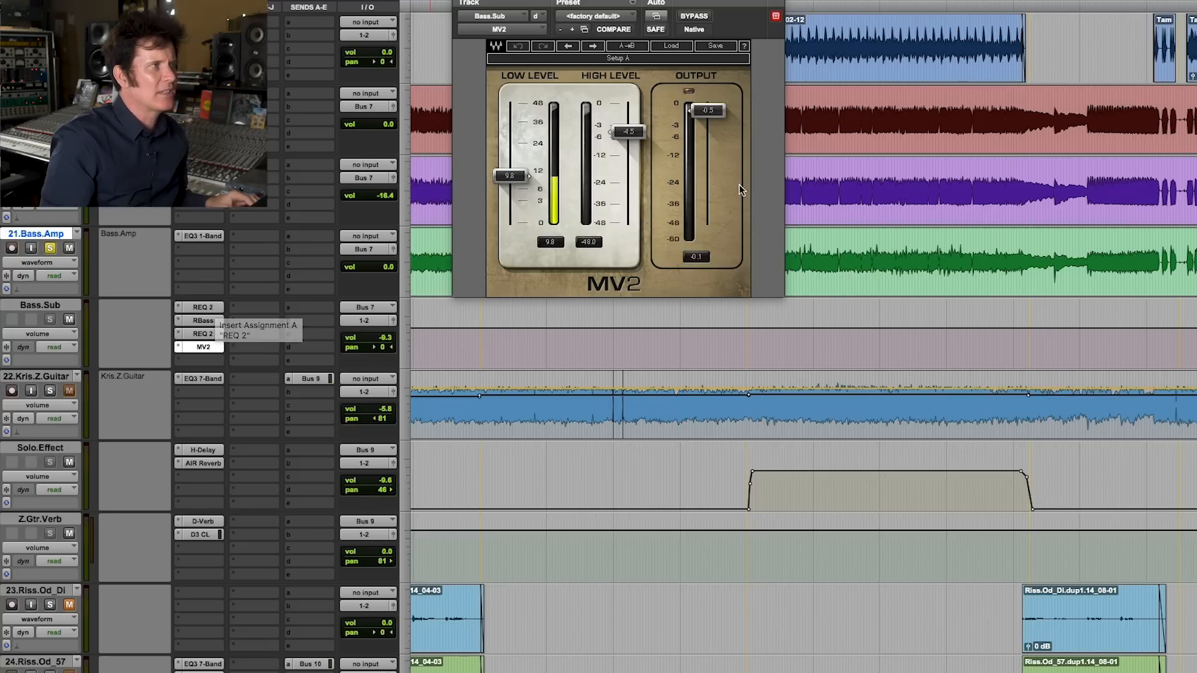
key("space")
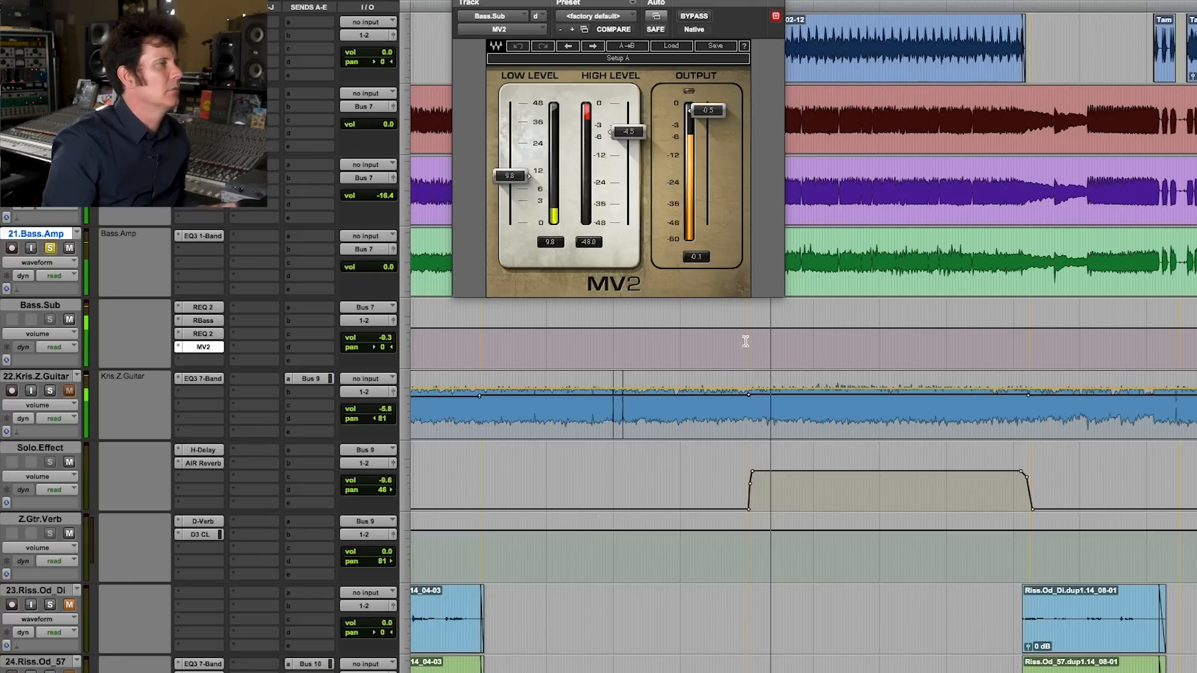
- Bypass the four existing Bass.Sub inserts and add the smart:comp plug-in in the free slot below MV2
left_click(748, 320)
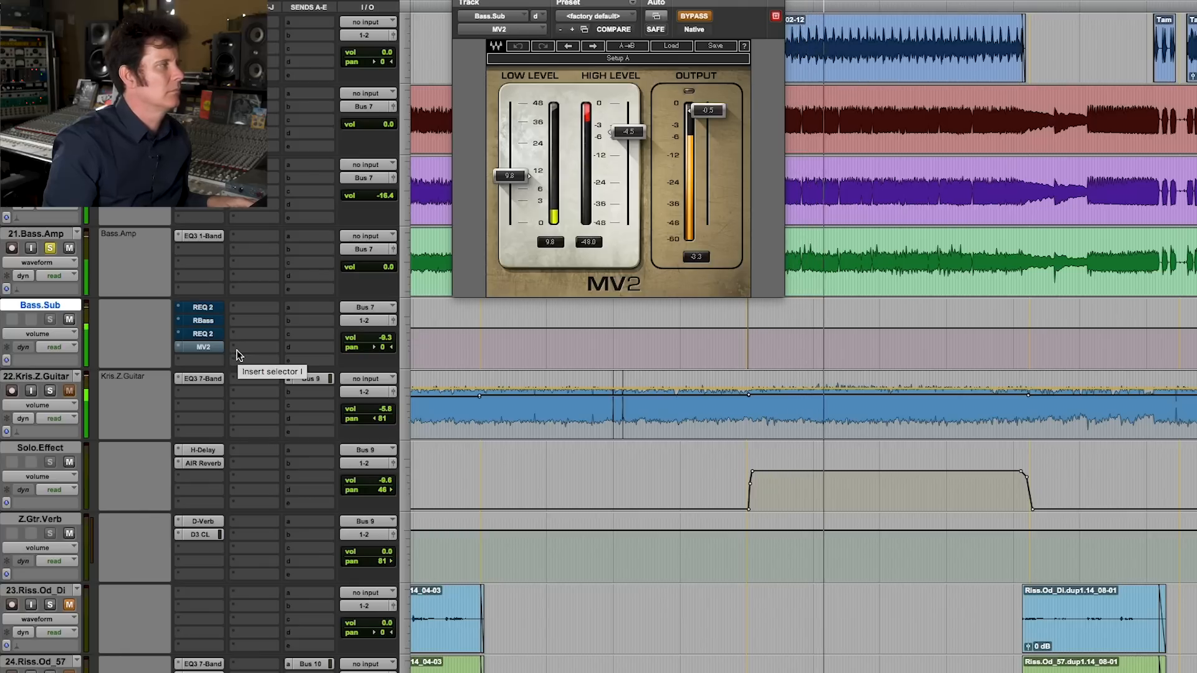
left_click(178, 361)
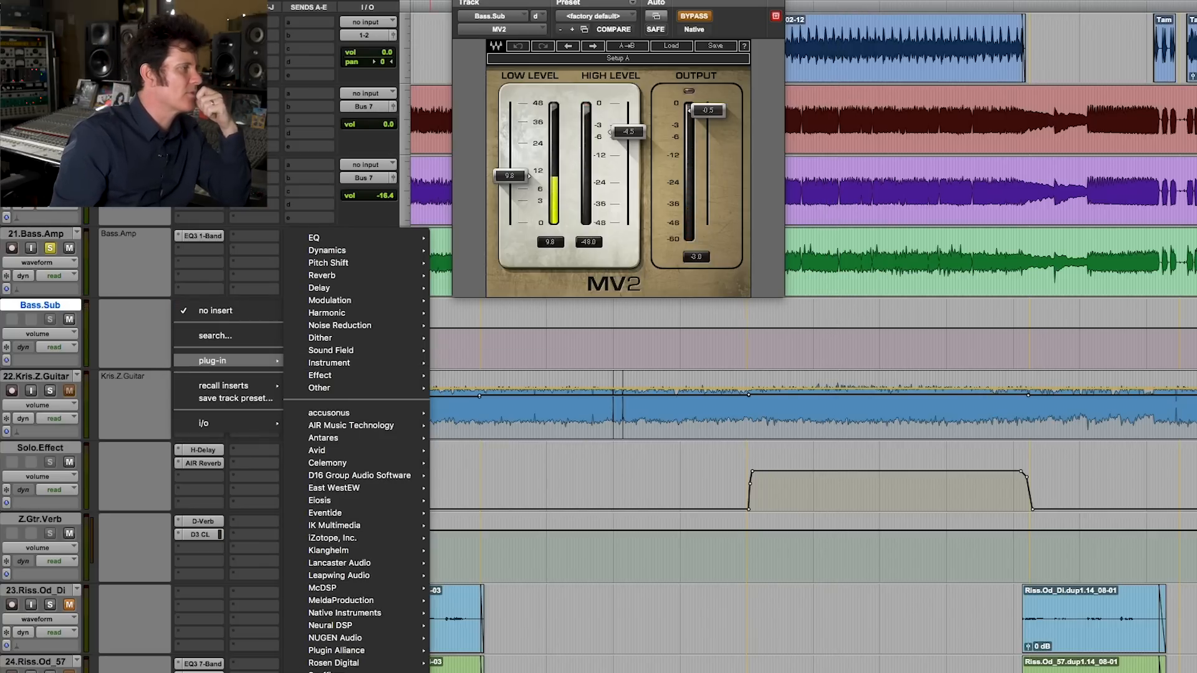
- Choose the bass profile in smart:comp and run its learning process while the bass plays
left_click(582, 125)
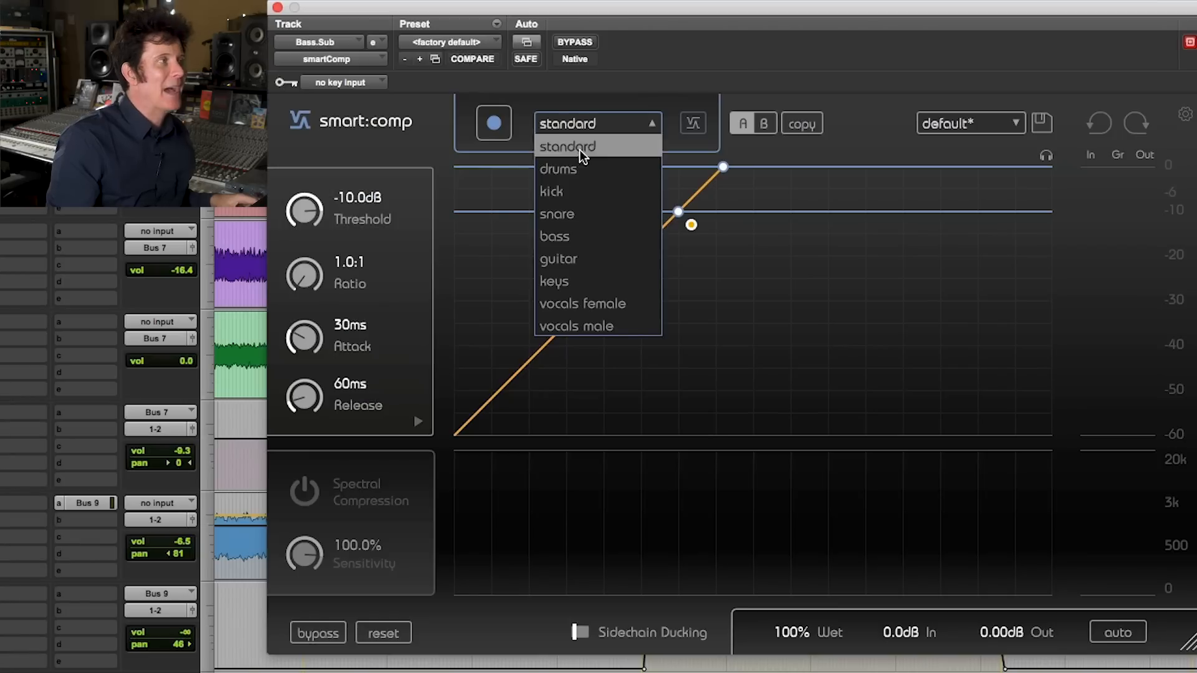
left_click(576, 239)
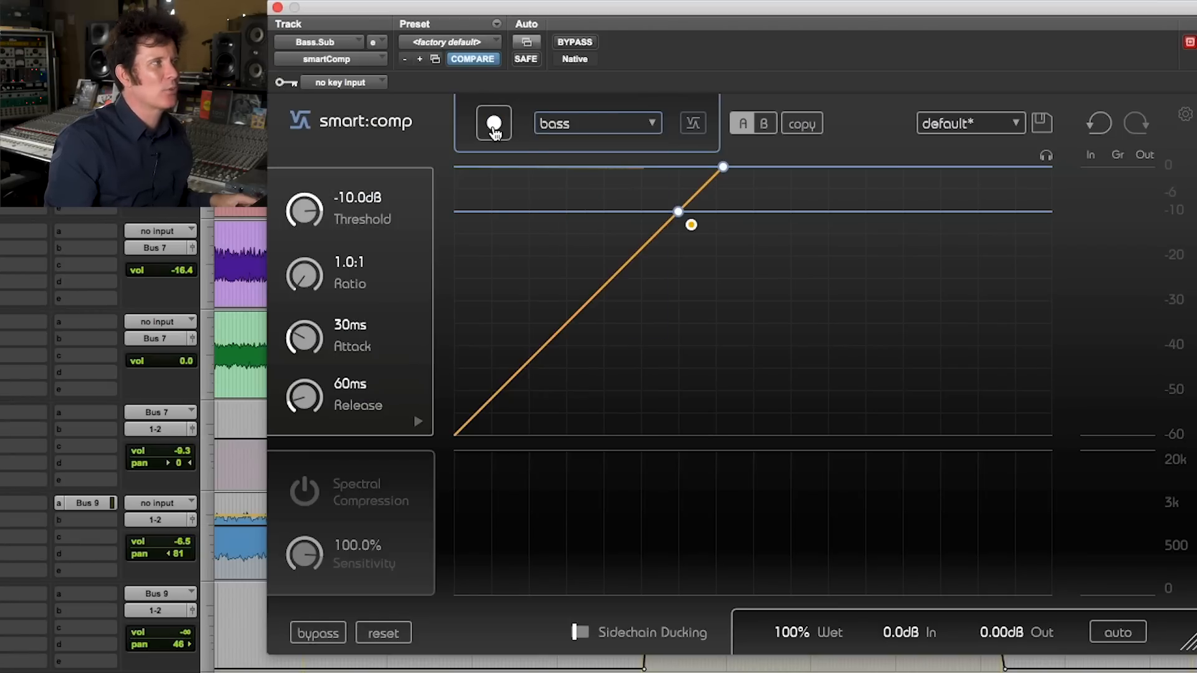
key("space")
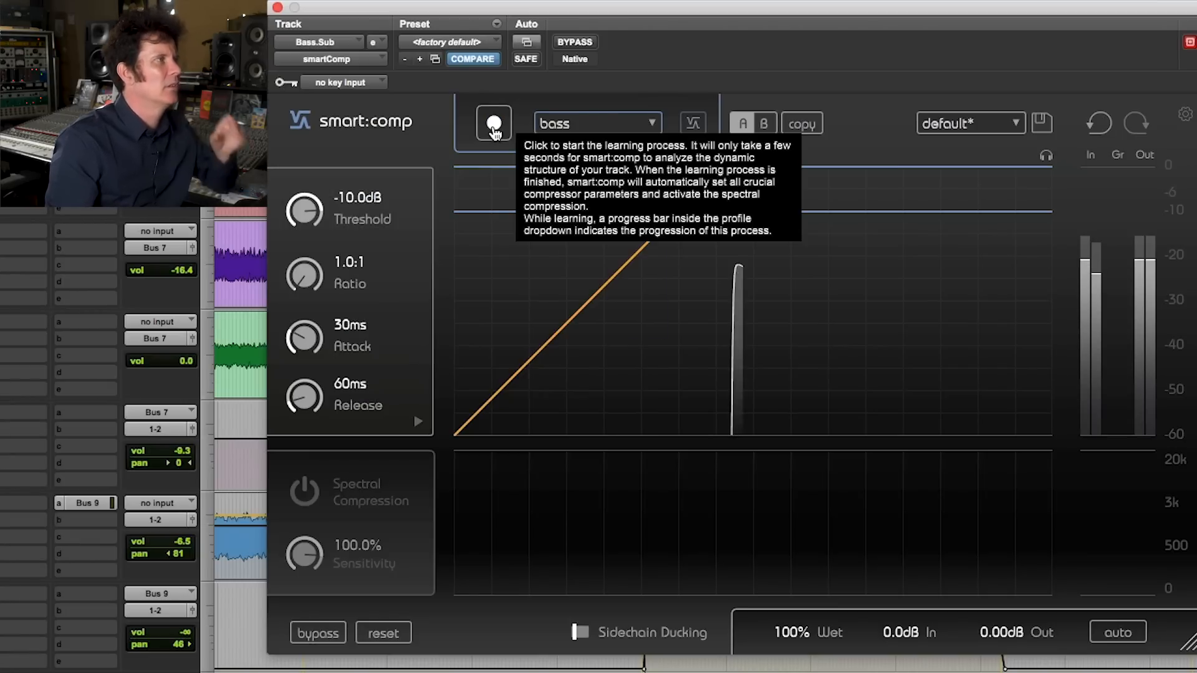
left_click(493, 127)
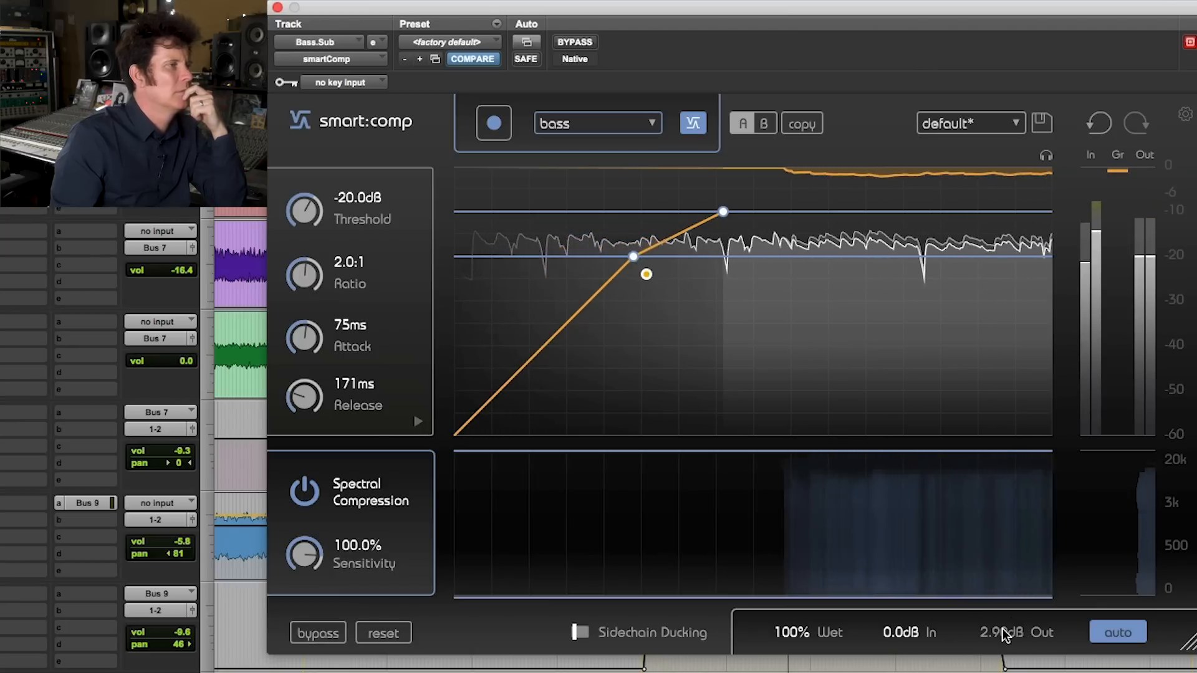
- Compare the bass with smart:comp's automatic output gain off and on, and restart playback from the section start
left_click(1126, 637)
left_click(1125, 636)
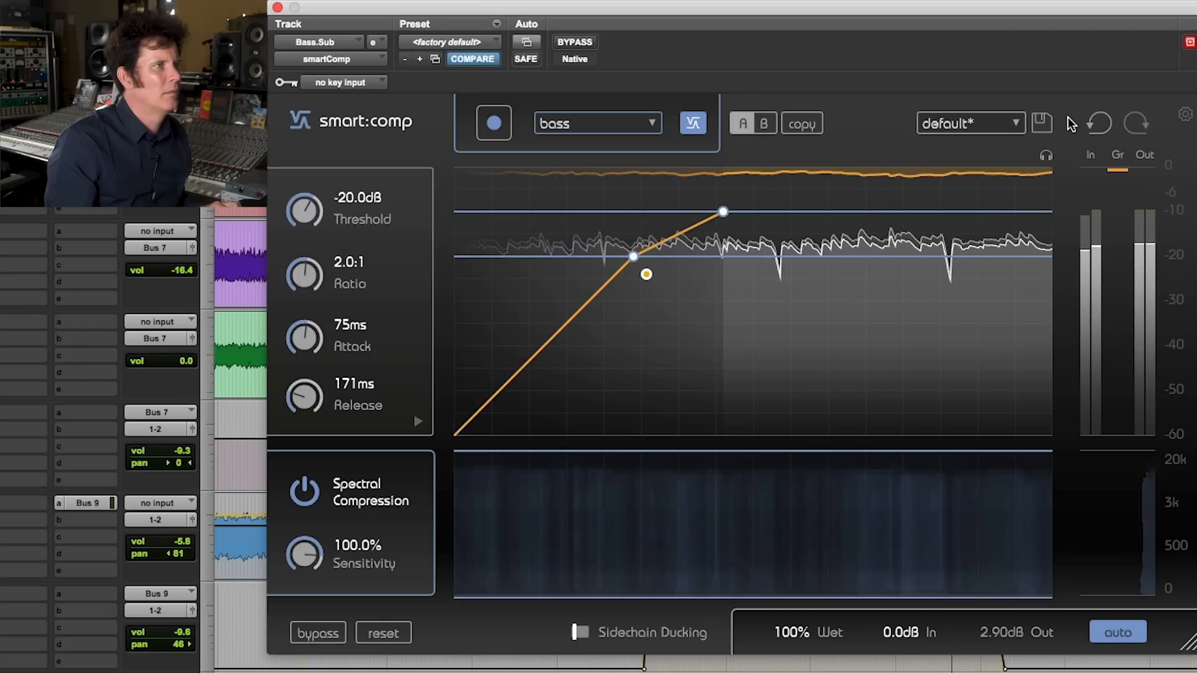
key("space")
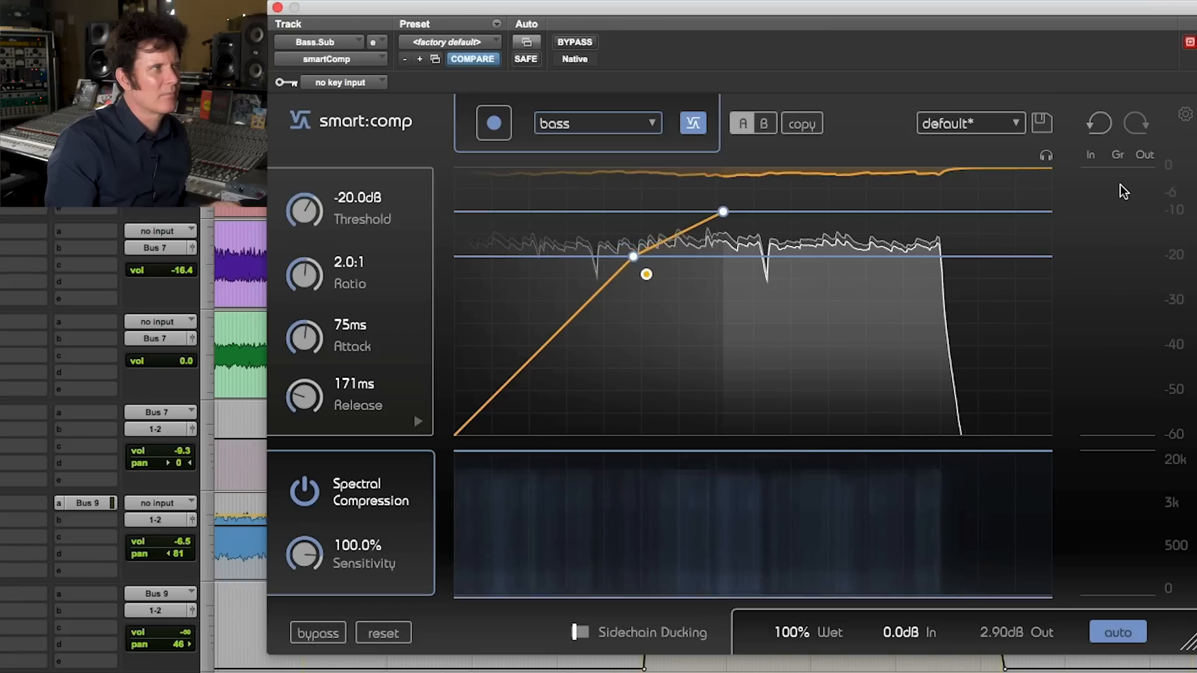
key("space")
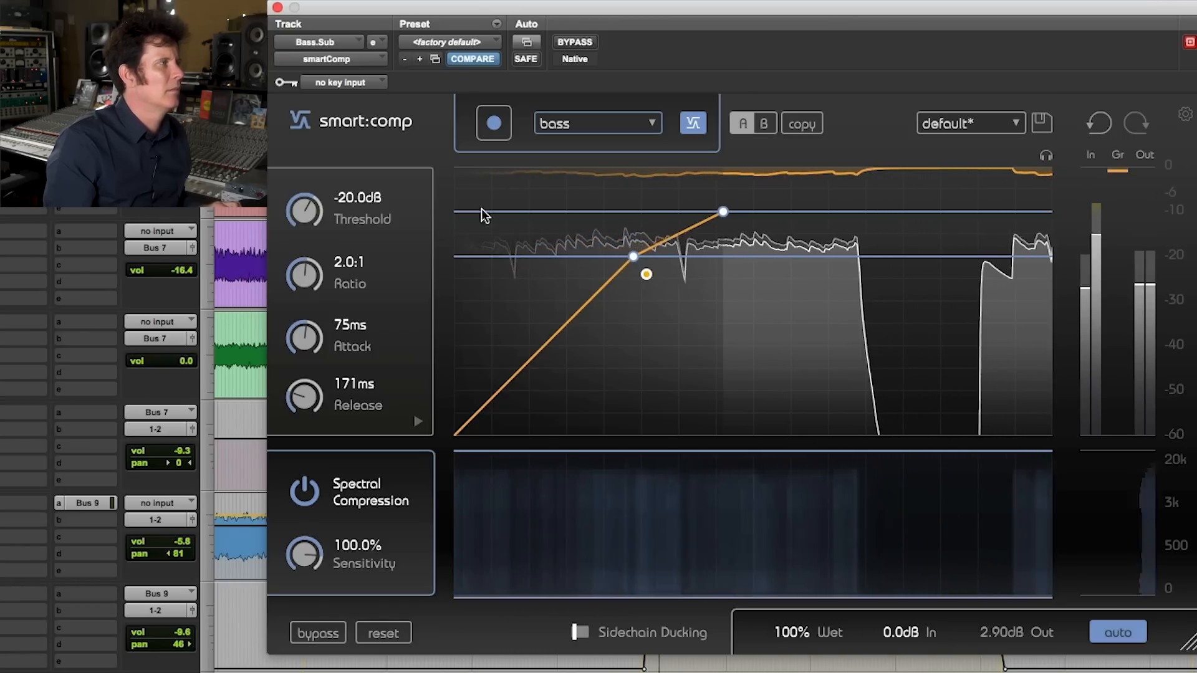
- Lower the smart:comp threshold to -38.1 dB and compare the bass with the plug-in bypassed and active
left_click_drag(279, 251, 268, 289)
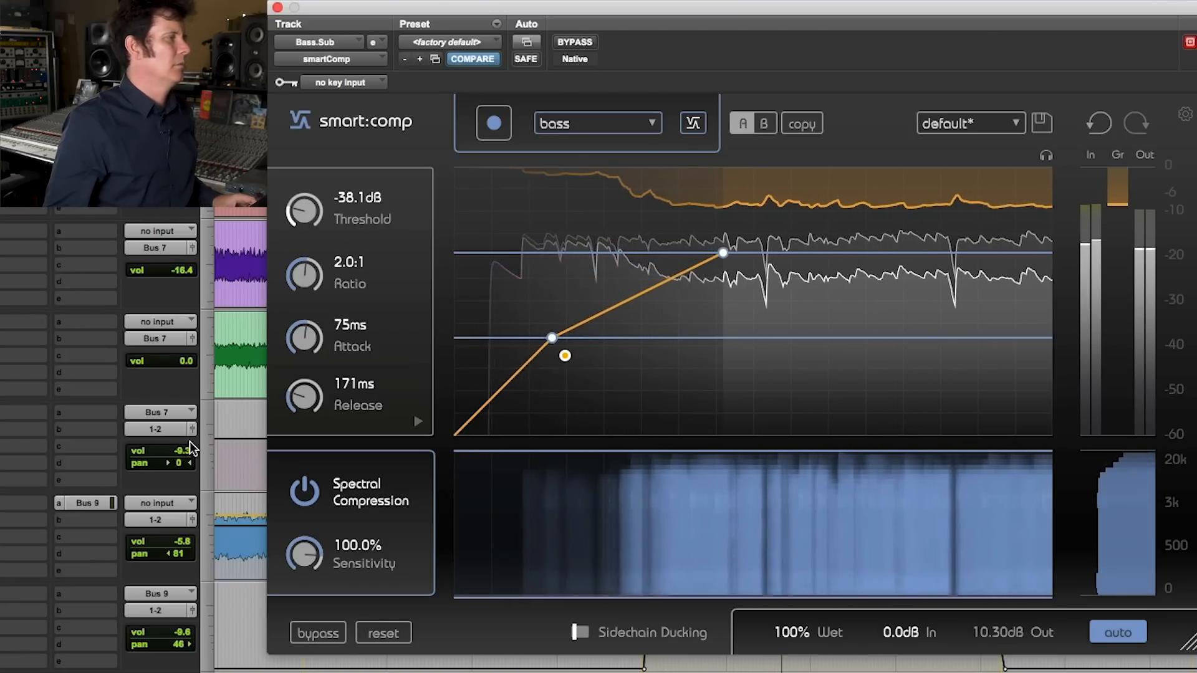
left_click(574, 42)
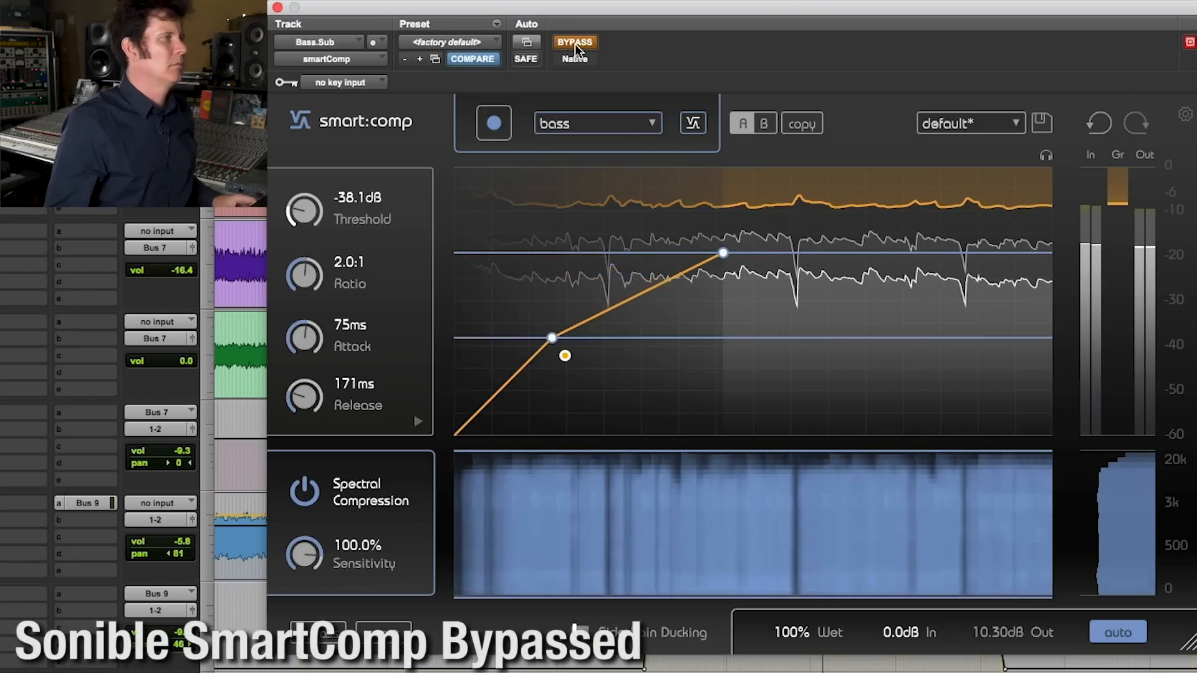
left_click(575, 42)
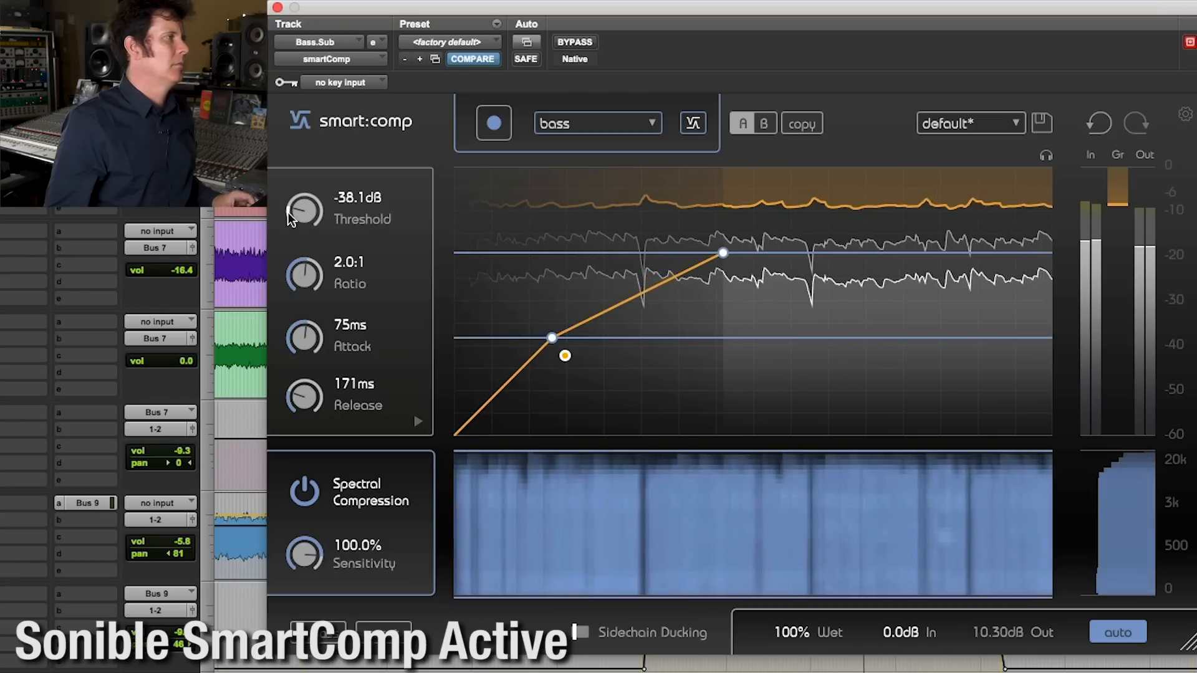
- Set the smart:comp threshold to -19.5 dB and compare the bass with the plug-in bypassed and active during playback
left_click_drag(305, 212, 305, 163)
left_click_drag(305, 212, 289, 256)
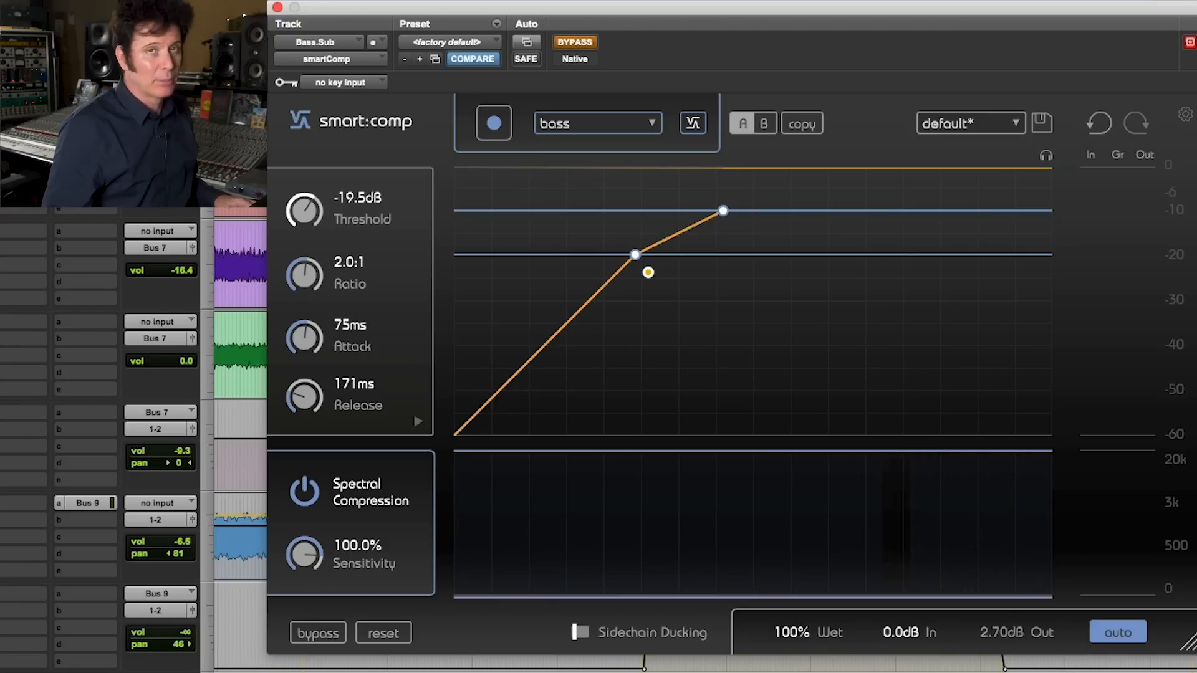
key("space")
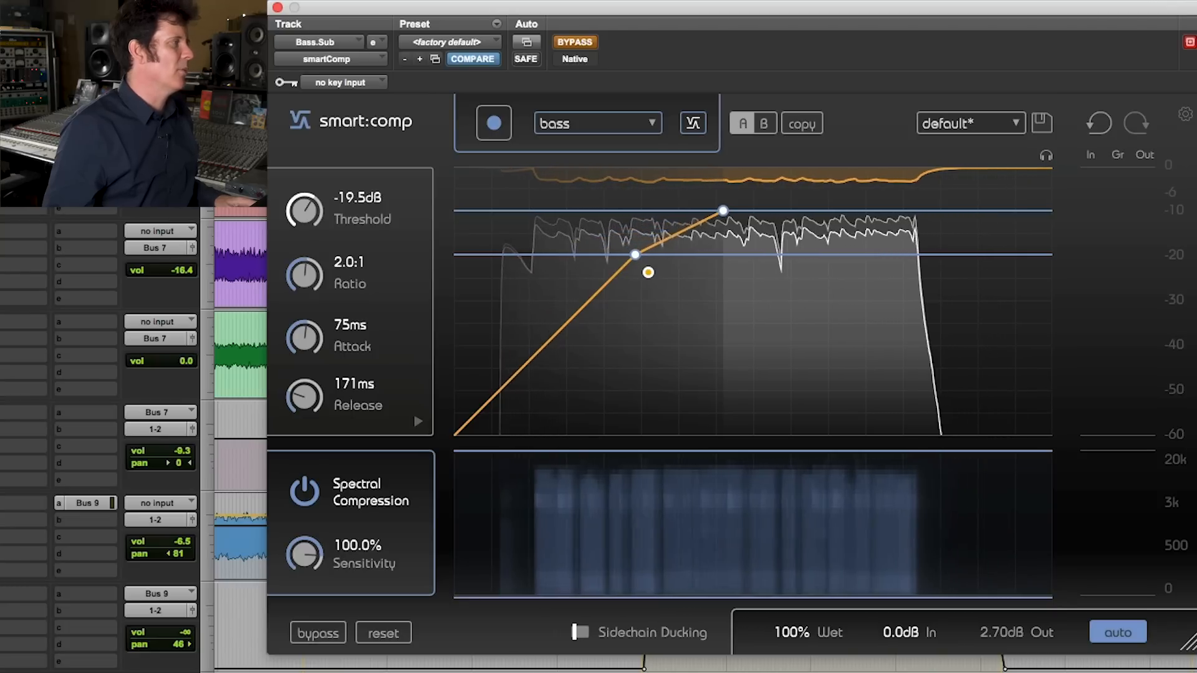
left_click(574, 42)
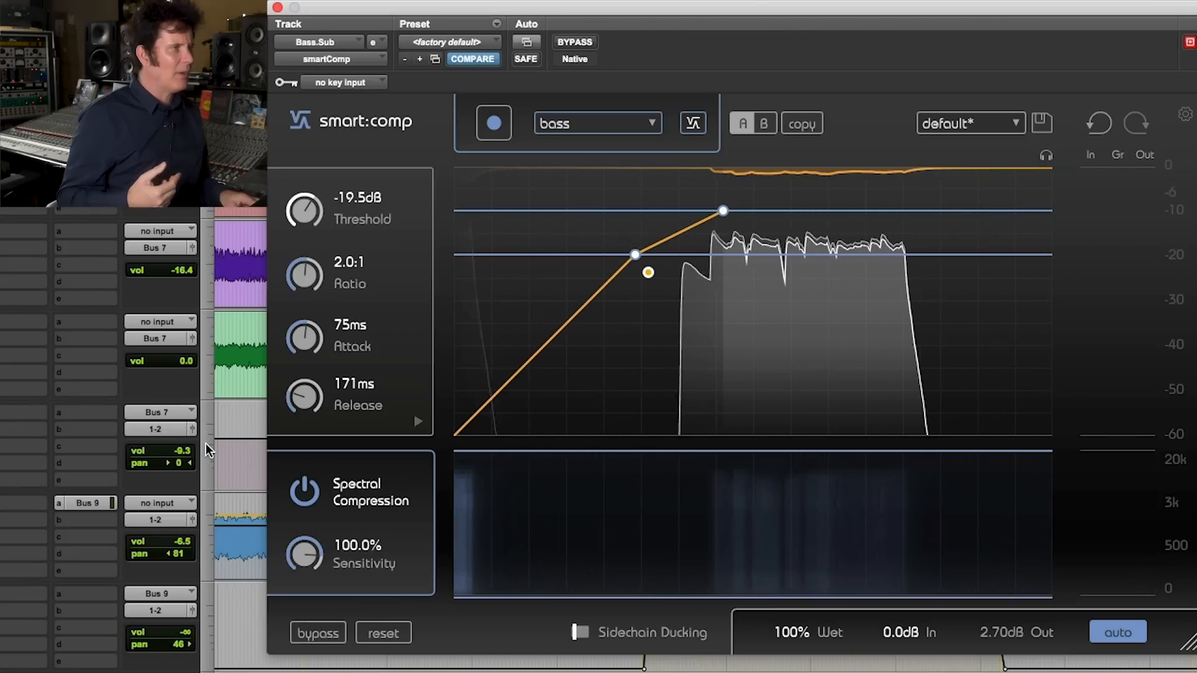
key("space")
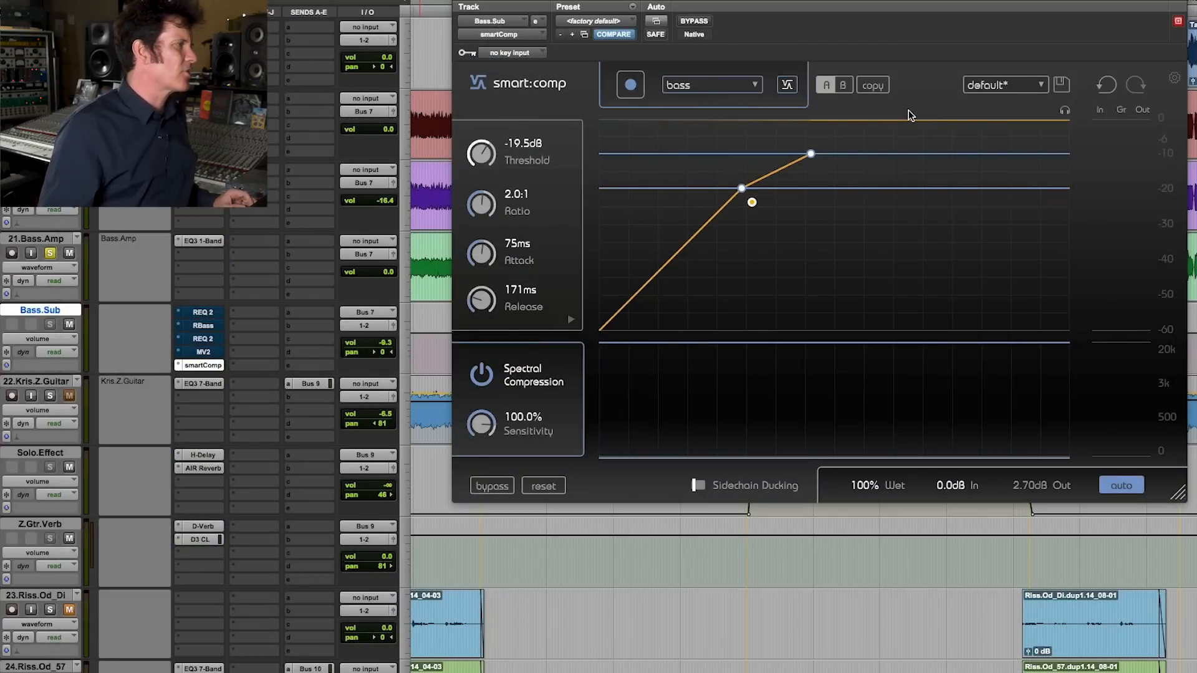
- Raise the Bass.Sub volume to -6.0 and play the bass at the new level
left_click(373, 347)
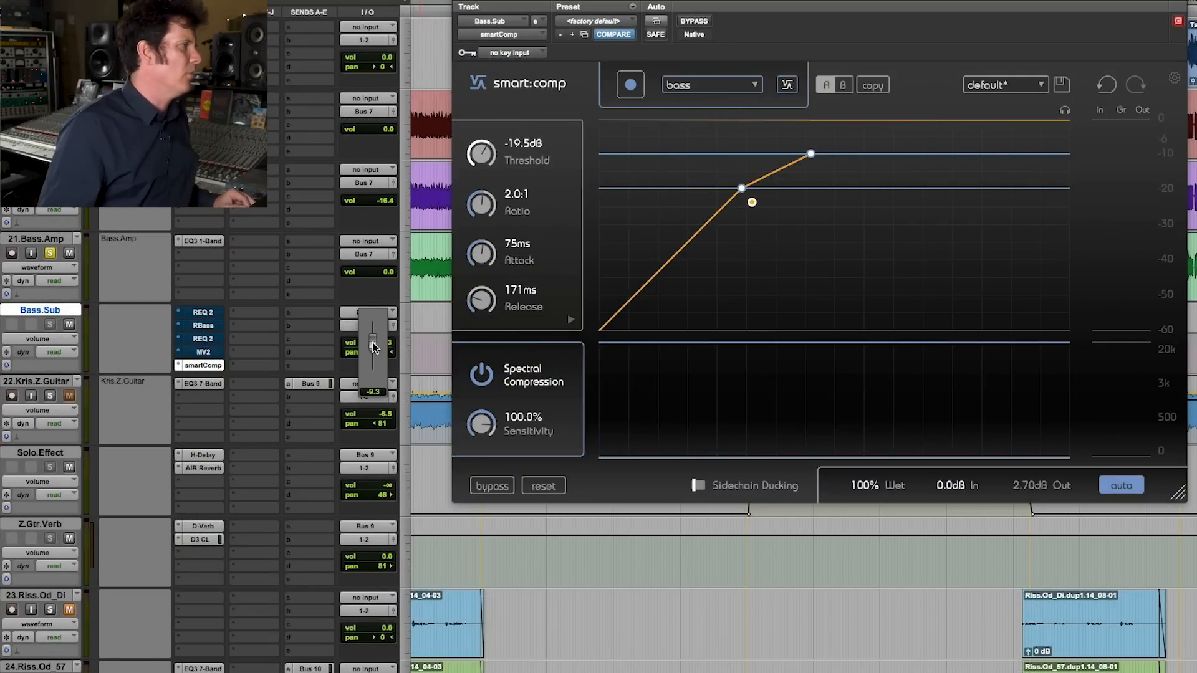
left_click_drag(374, 344, 377, 345)
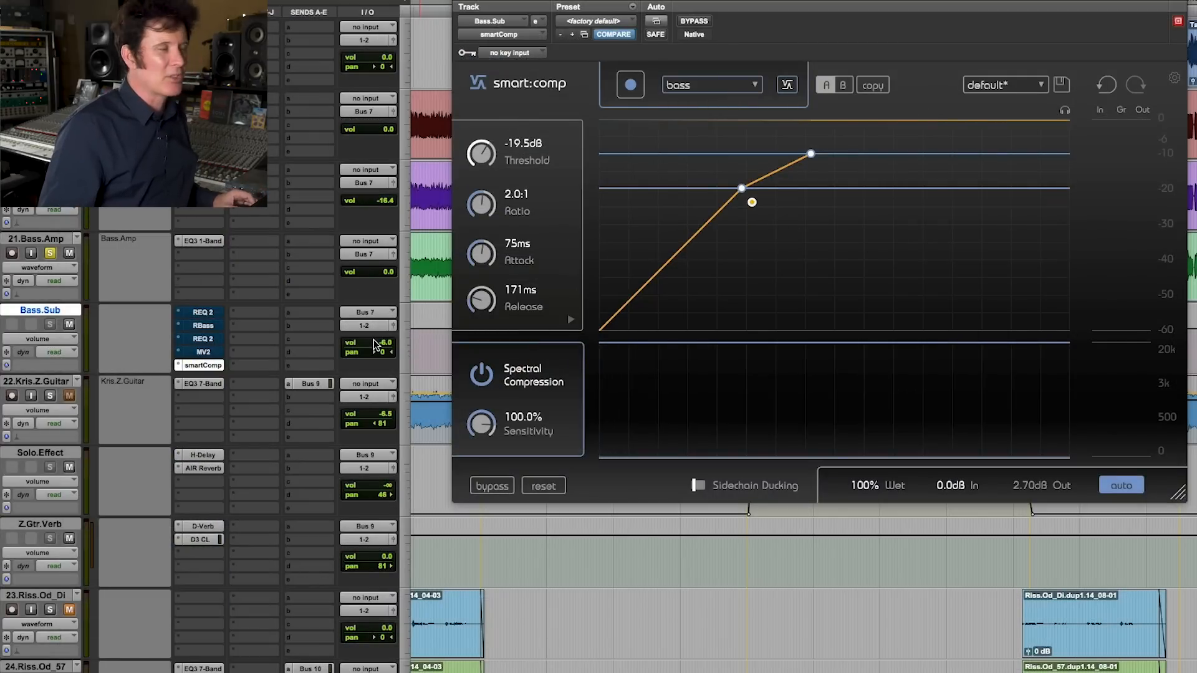
key("space")
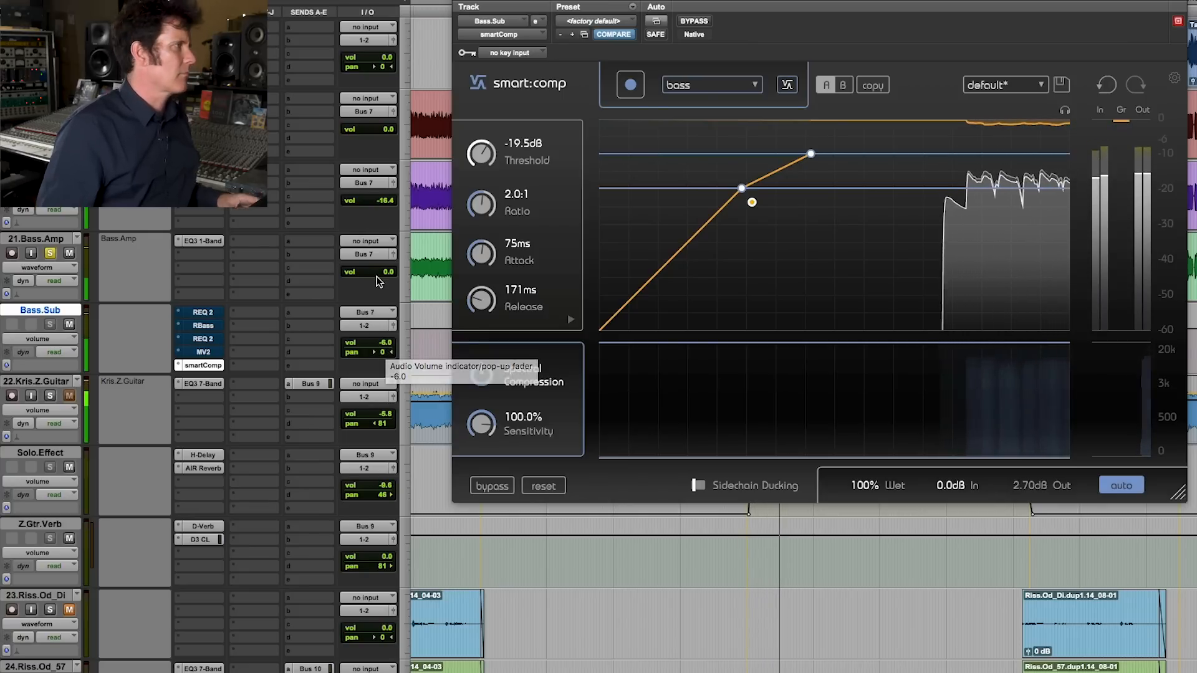
- Clear all track solos, listen to the compressed bass in the full mix, and stop at the start of the section
scroll(362, 336, "up", 5)
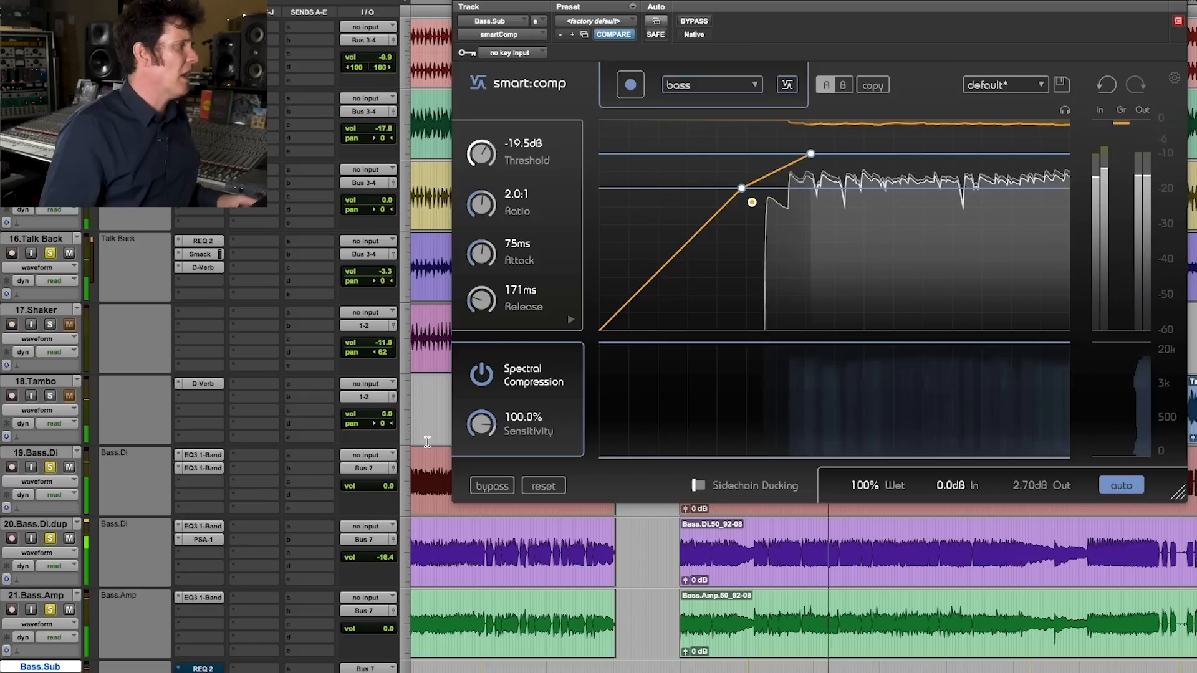
left_click(54, 612, "alt")
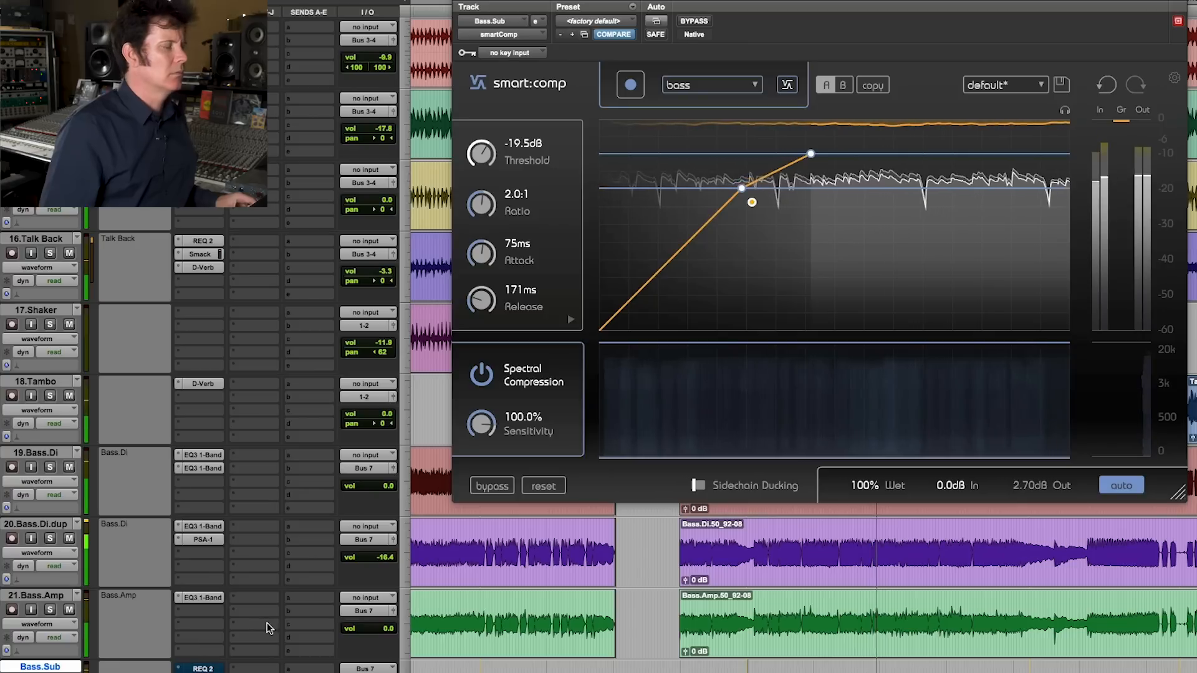
left_click(751, 622)
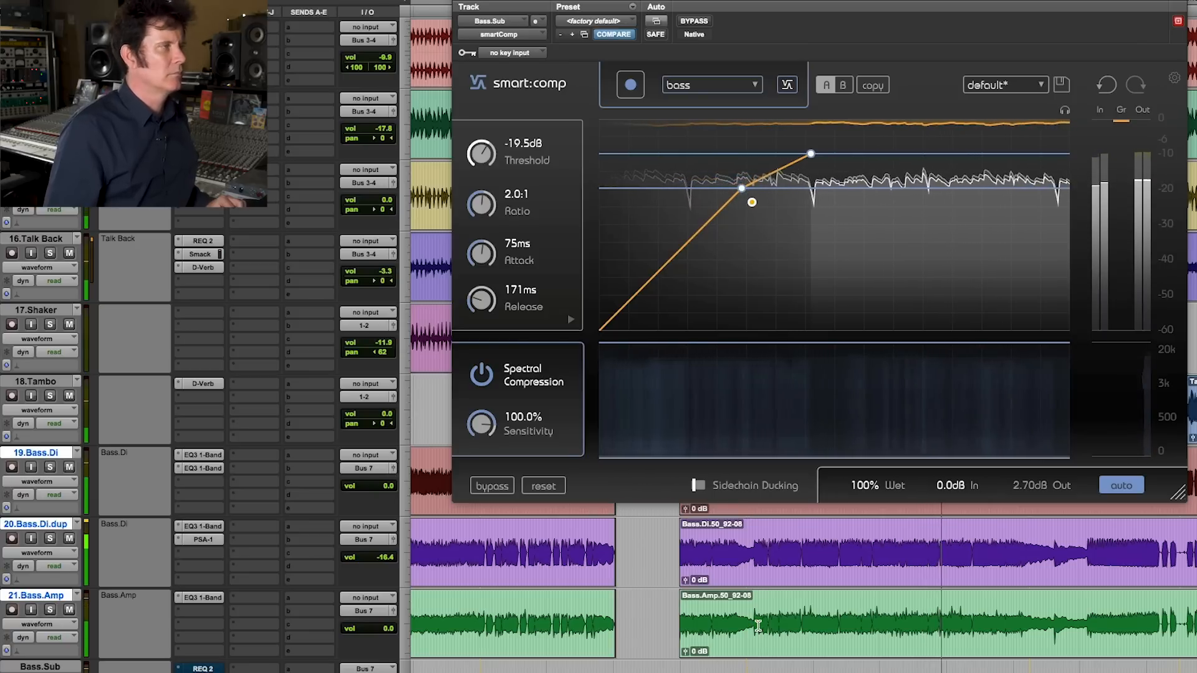
key("space")
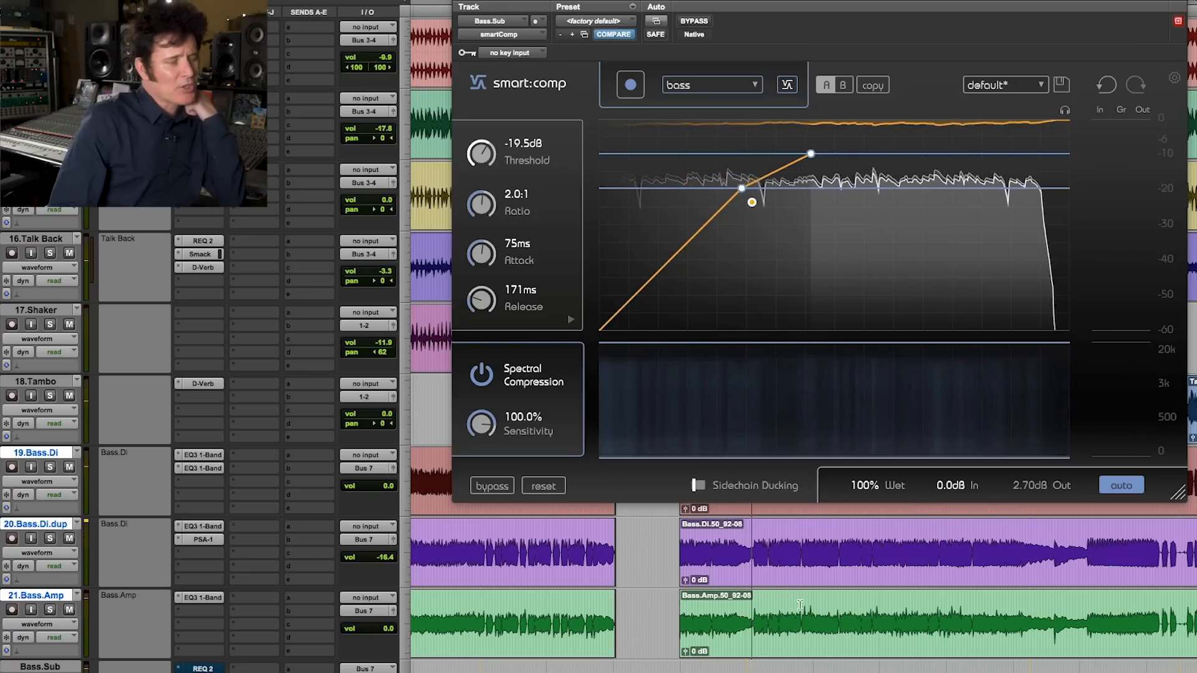
- Close the smart:comp window and play kick tracks 01 and 02 soloed from the start of the section
scroll(805, 618, "up", 3)
scroll(812, 628, "up", 10)
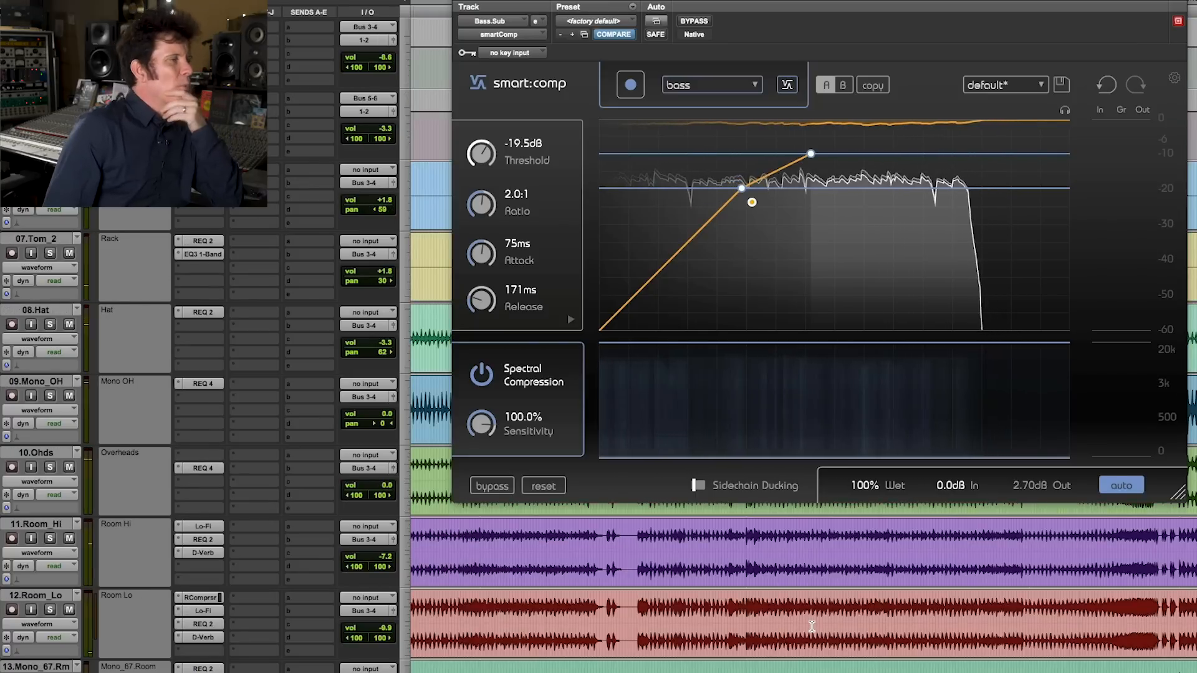
left_click(460, 2)
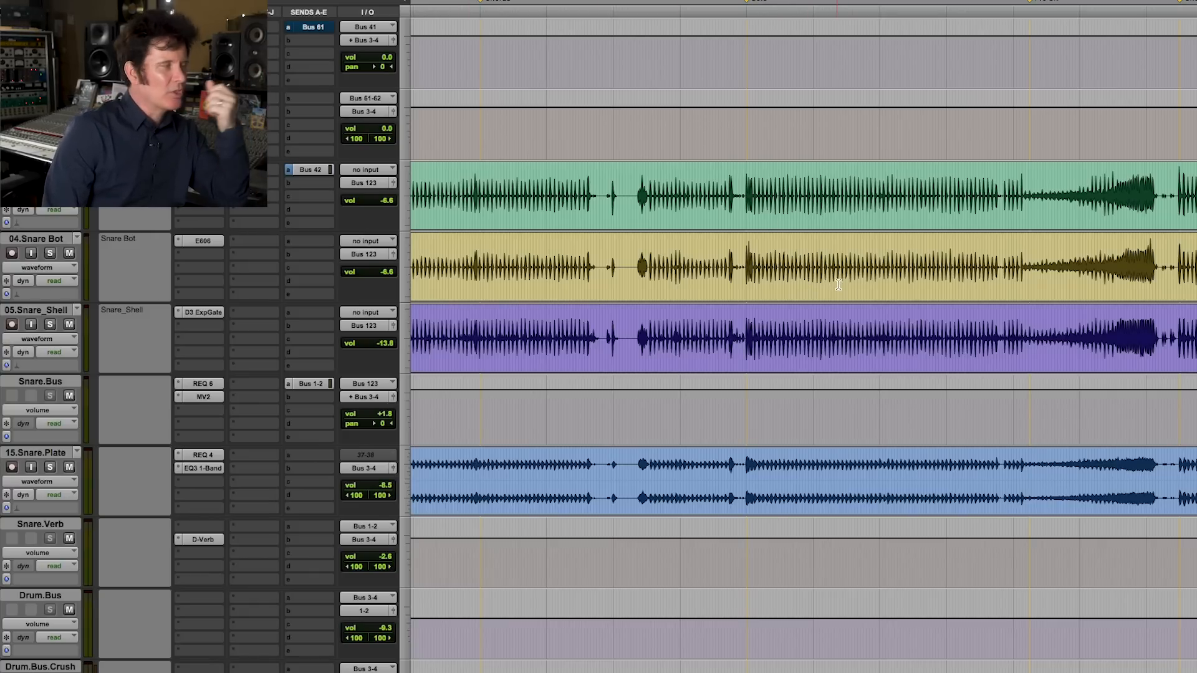
scroll(872, 322, "up", 4)
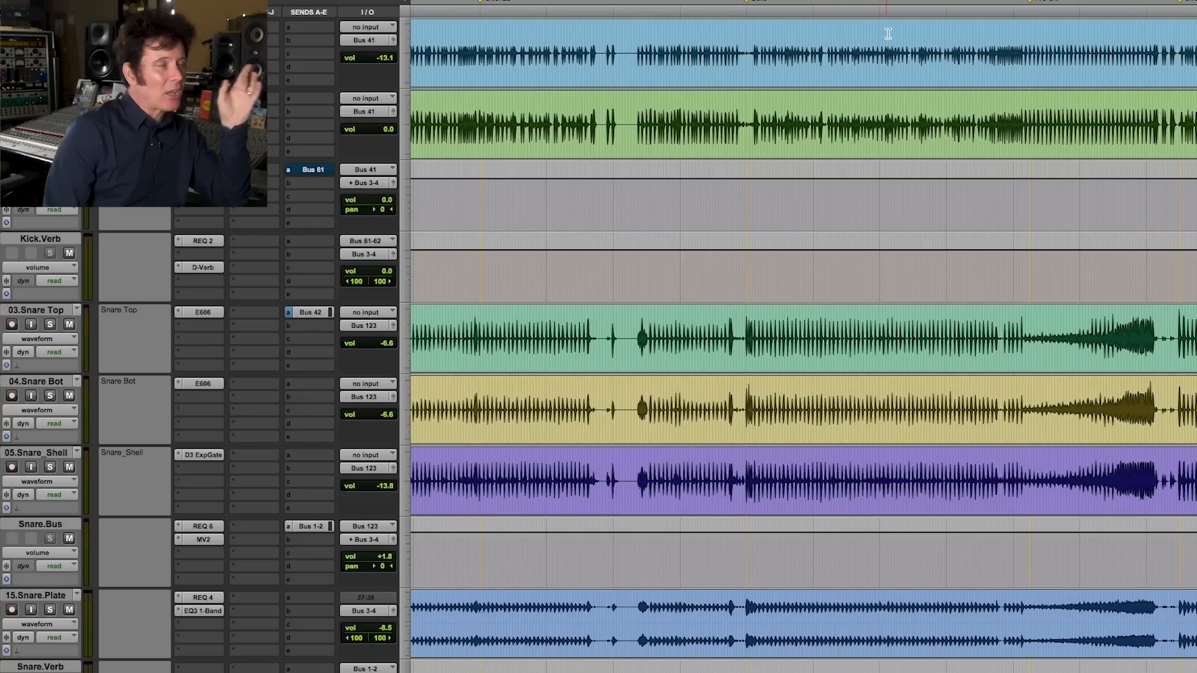
left_click(751, 115)
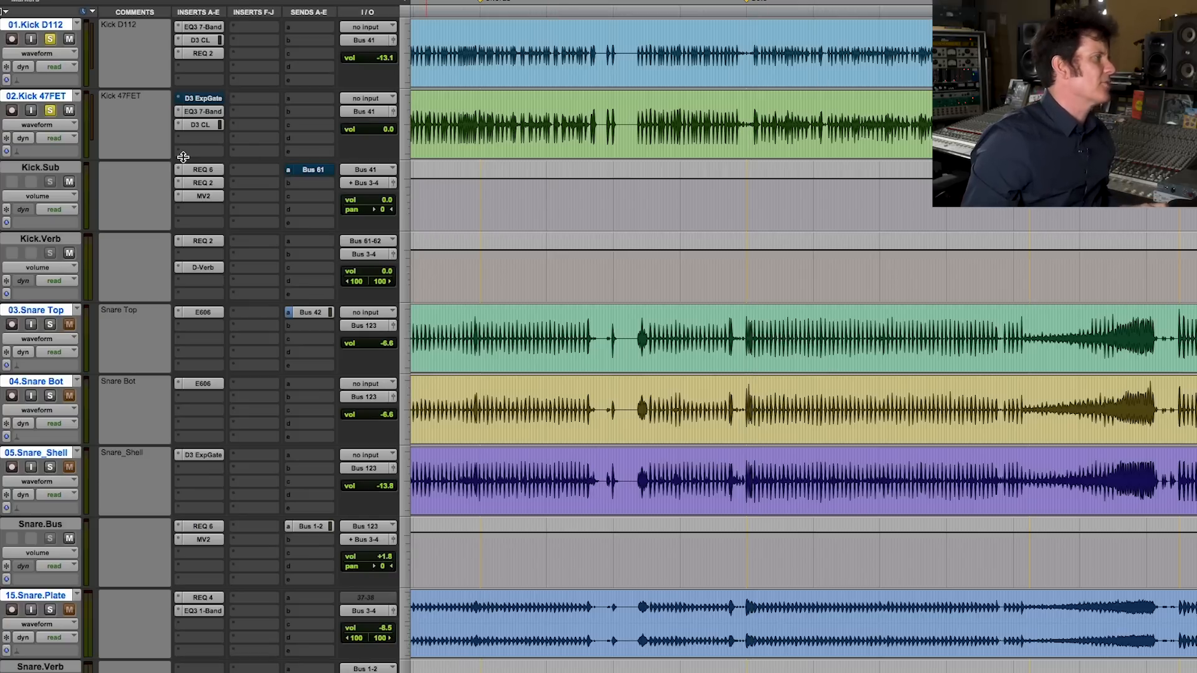
key("space")
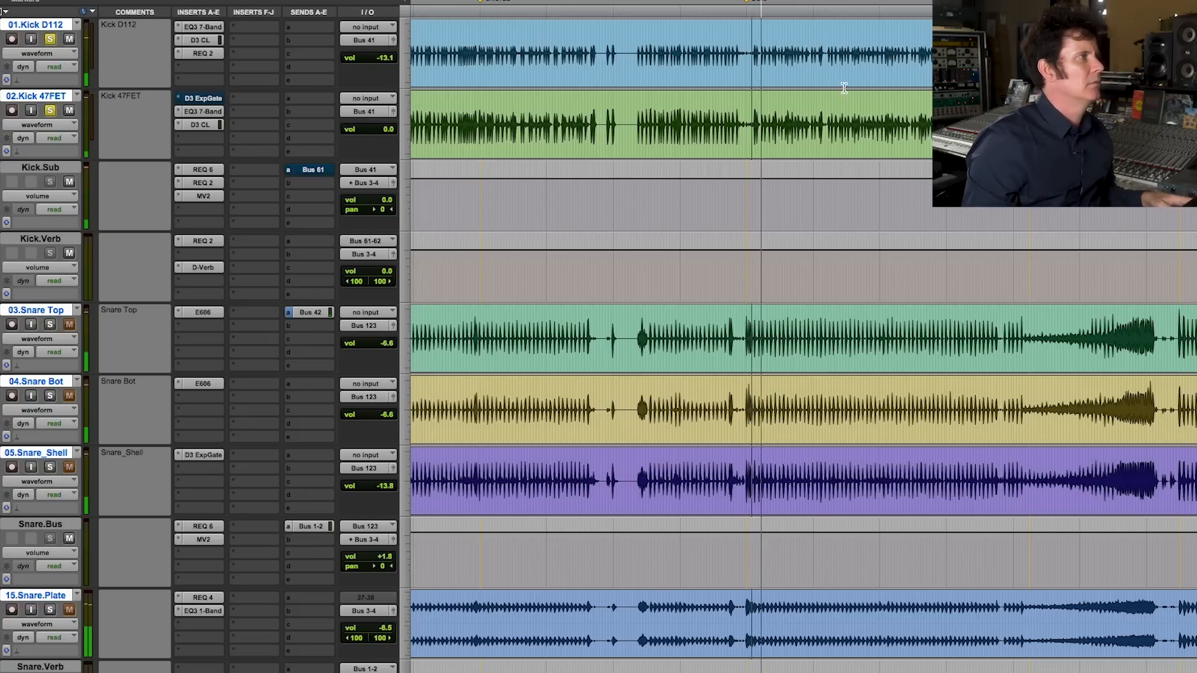
left_click(742, 103)
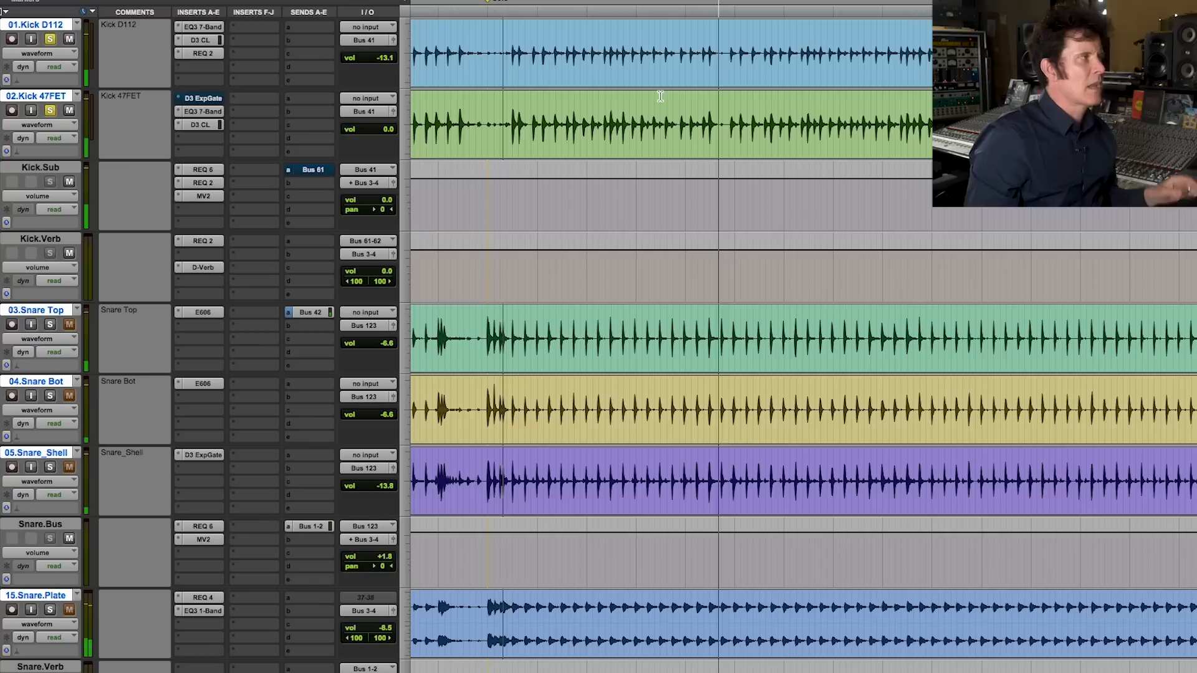
key("space")
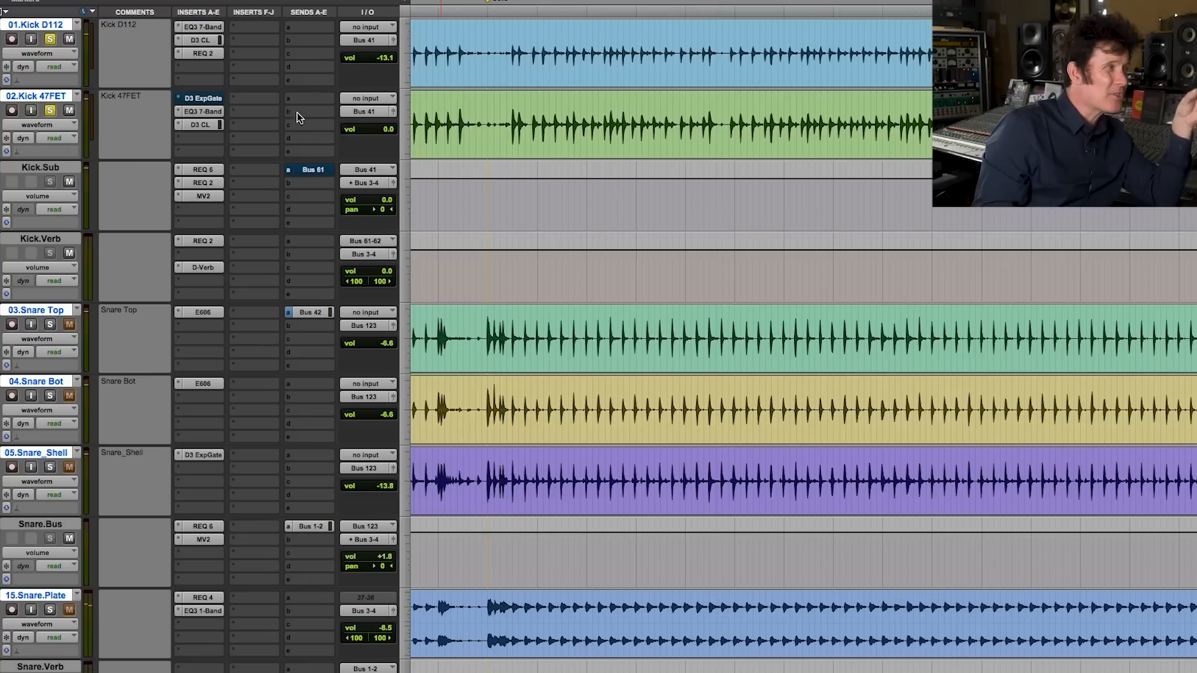
- Examine the Kick.Sub inserts REQ 6, REQ 2 and MV2 one by one and play the kick through MV2
left_click(206, 172)
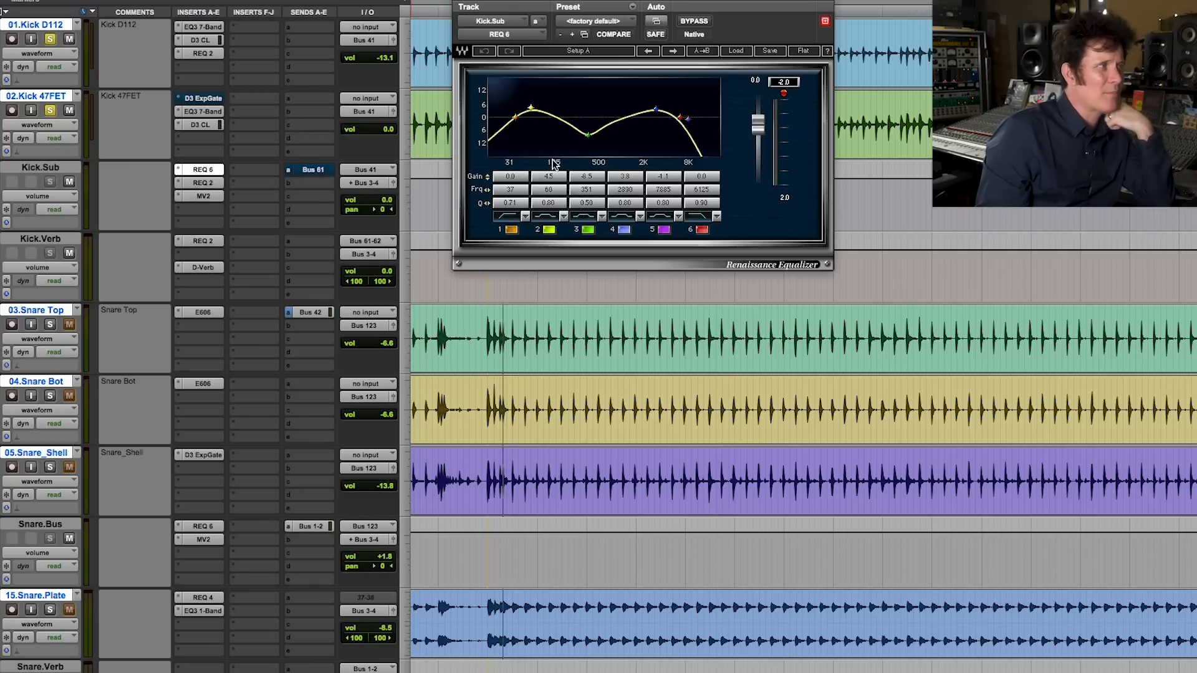
key("alt+super+8")
key("alt+super+8")
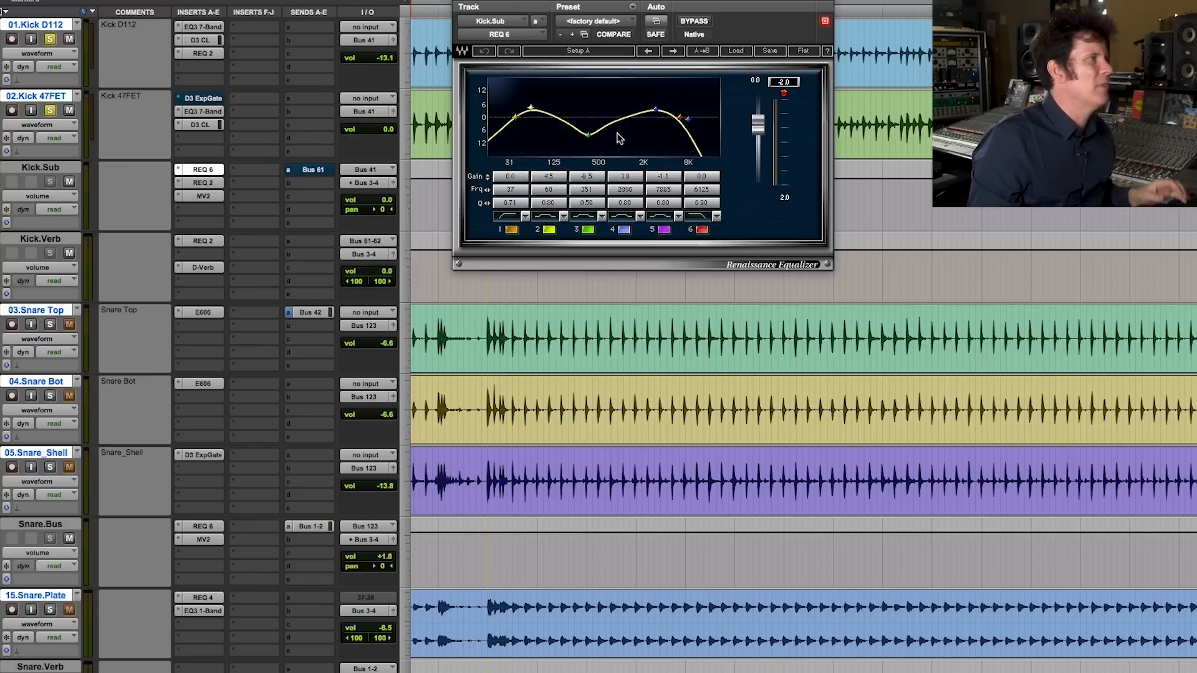
left_click(203, 184)
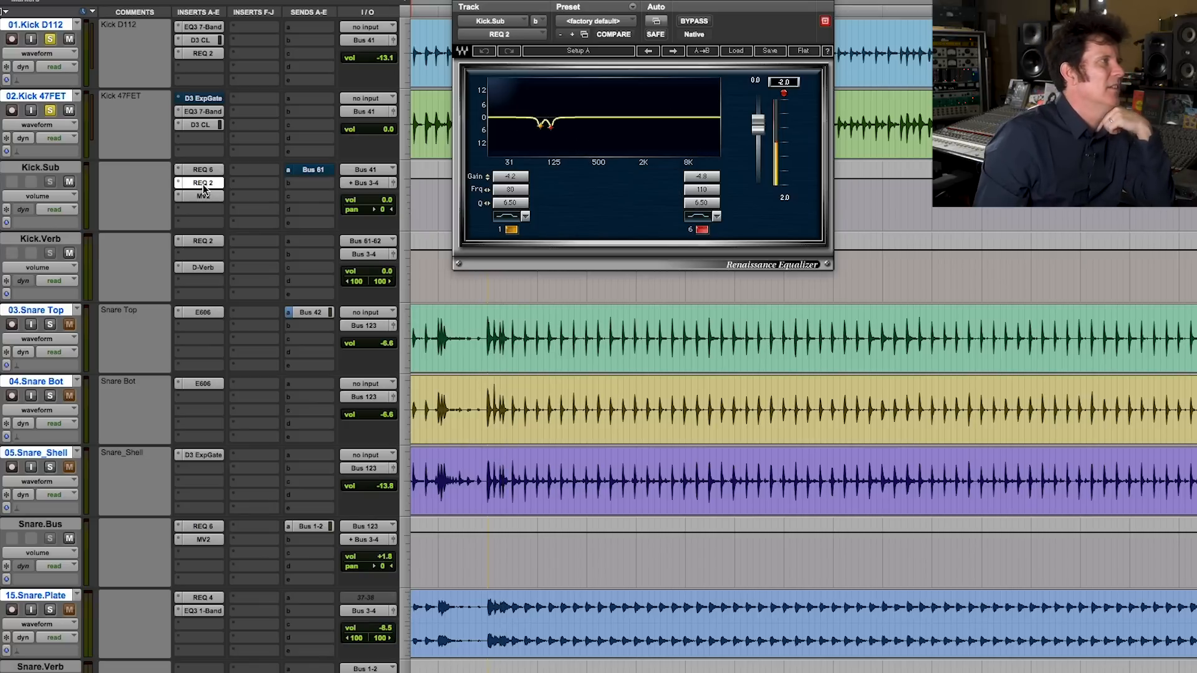
key("space")
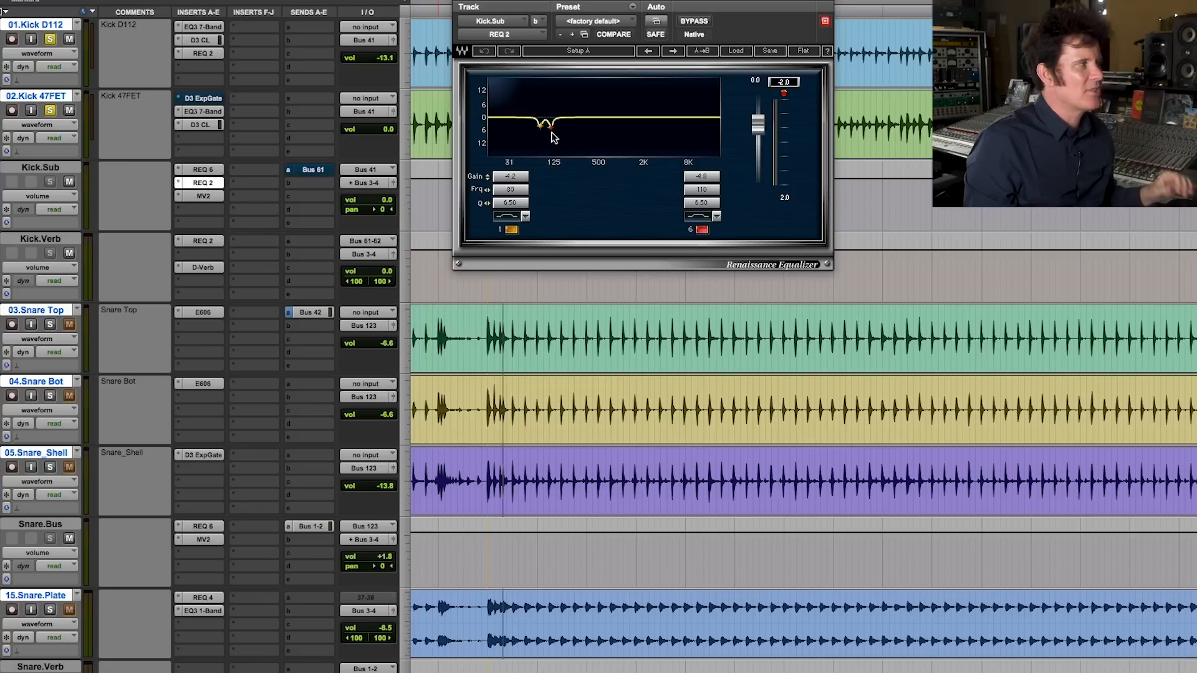
left_click(203, 197)
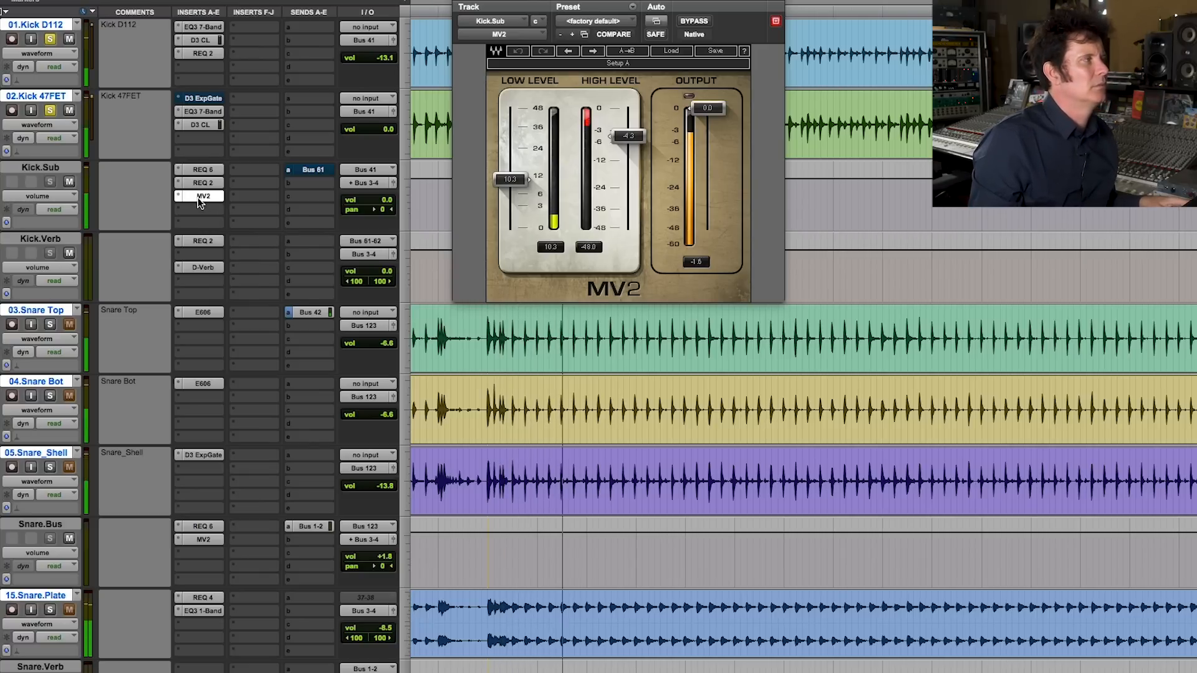
- Stop playback, insert smartComp in the next empty Kick.Sub slot, and run its learning process with the kick profile
key("space")
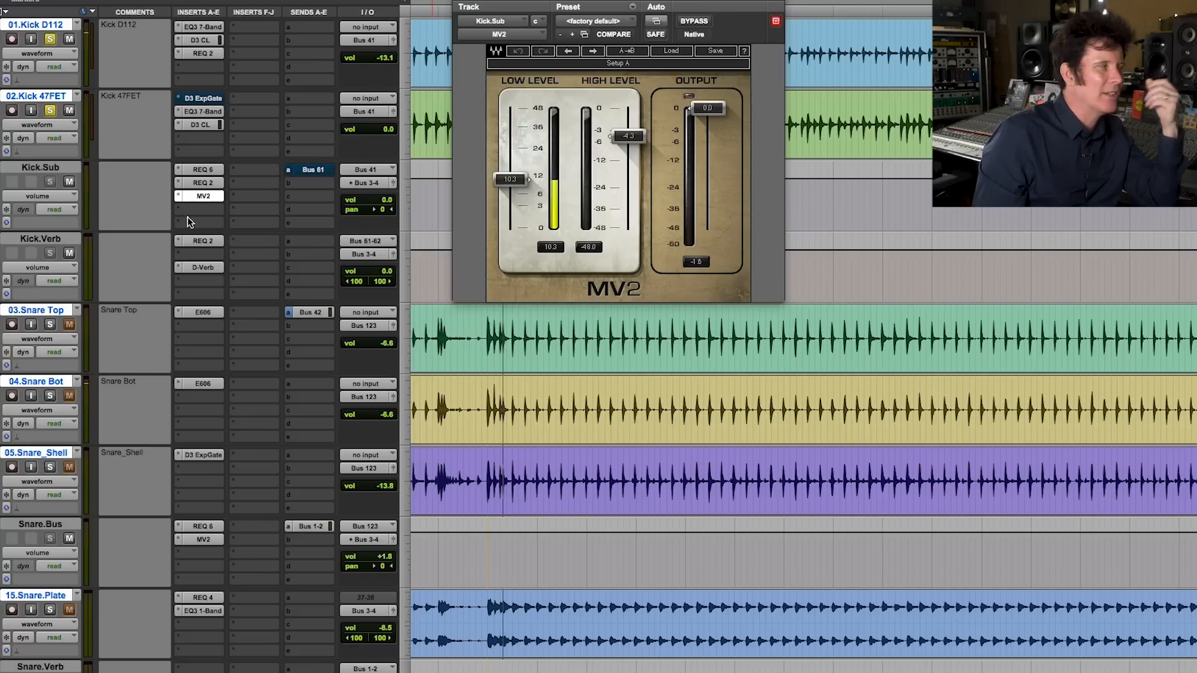
left_click(190, 213)
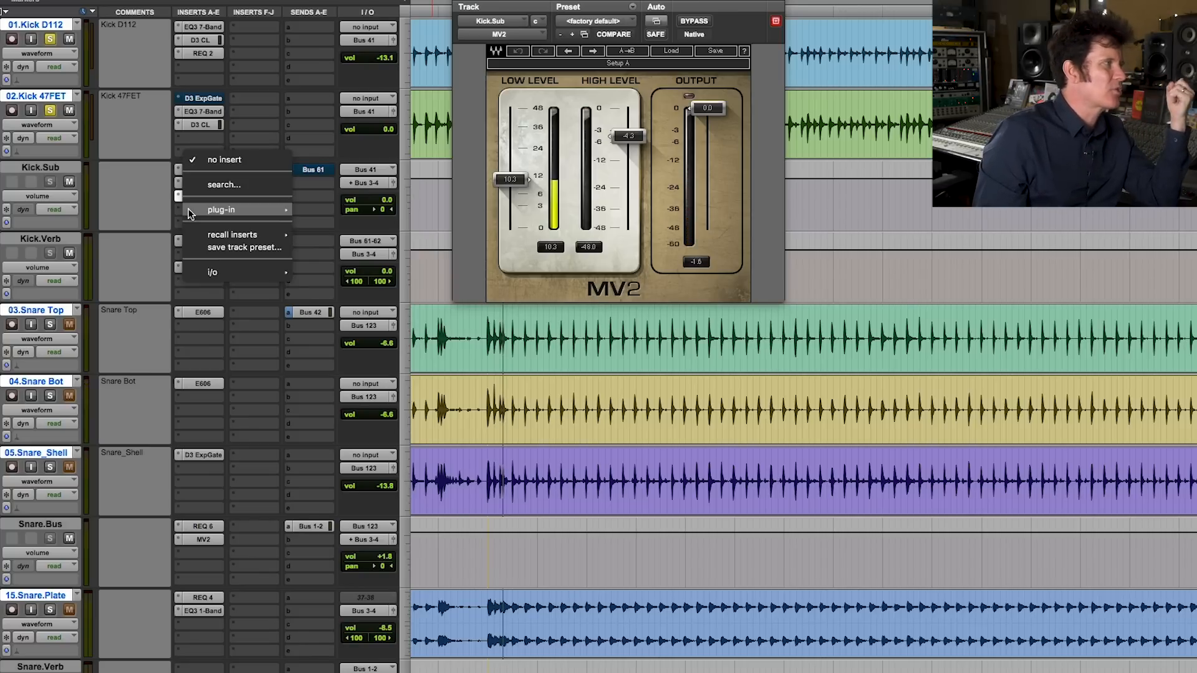
mouse_move(249, 210)
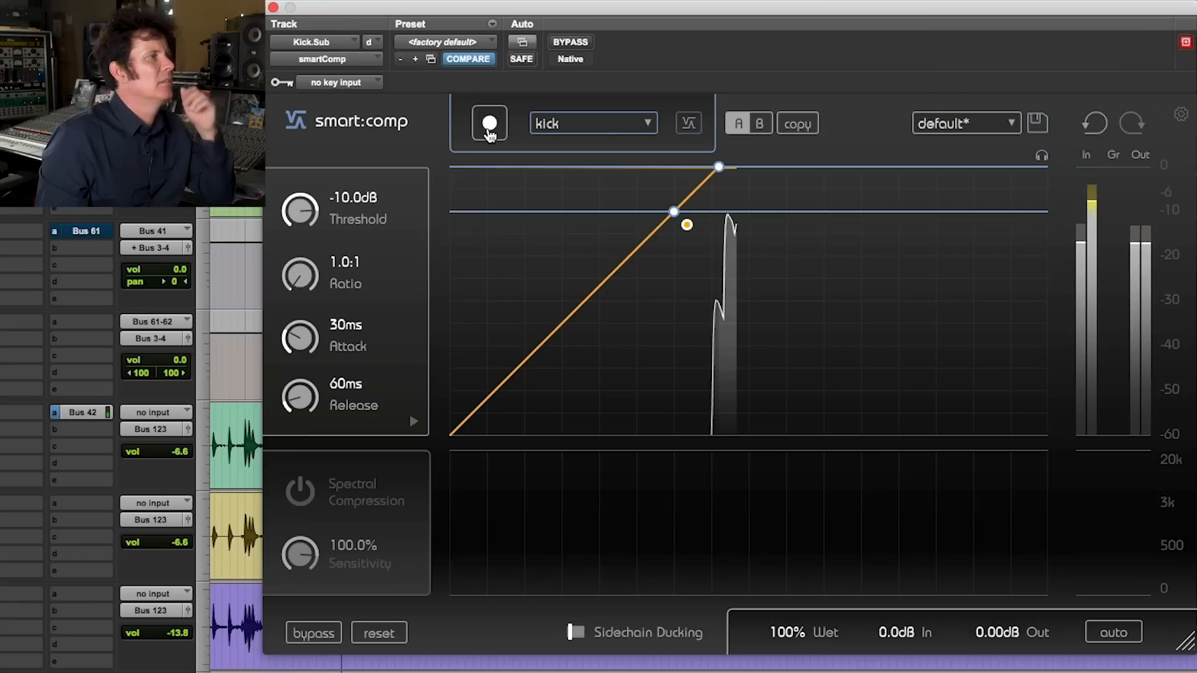
left_click(489, 123)
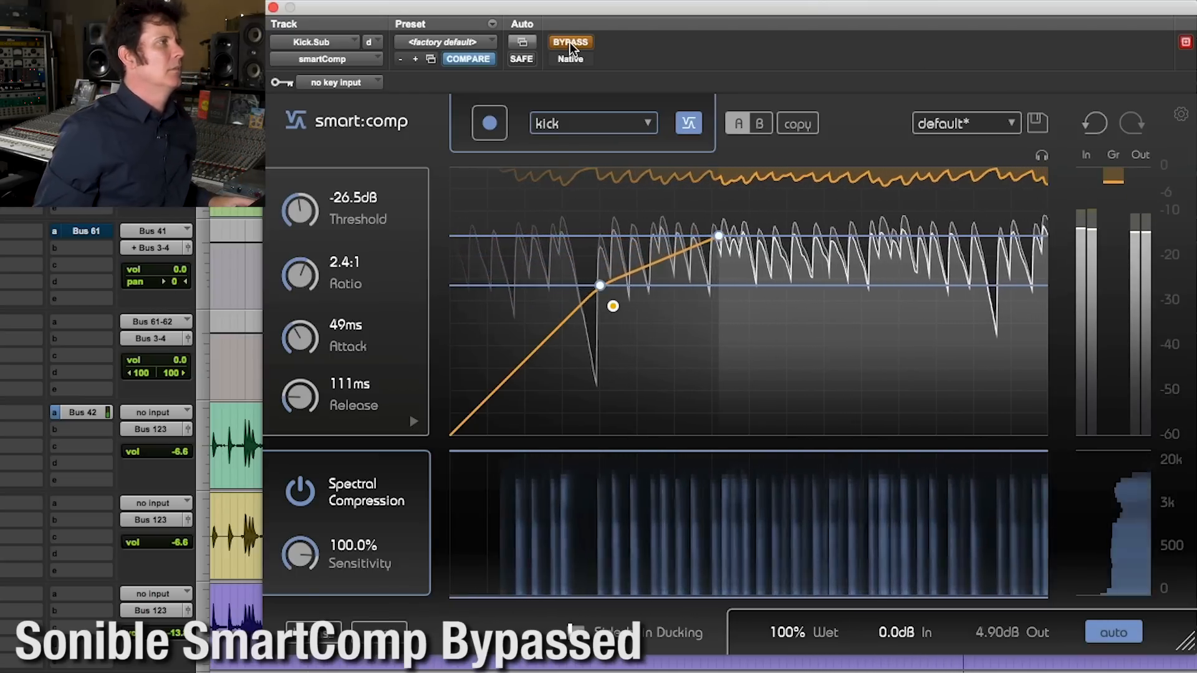
- Compare the kick with the learned smart:comp settings bypassed and active during playback
left_click(570, 42)
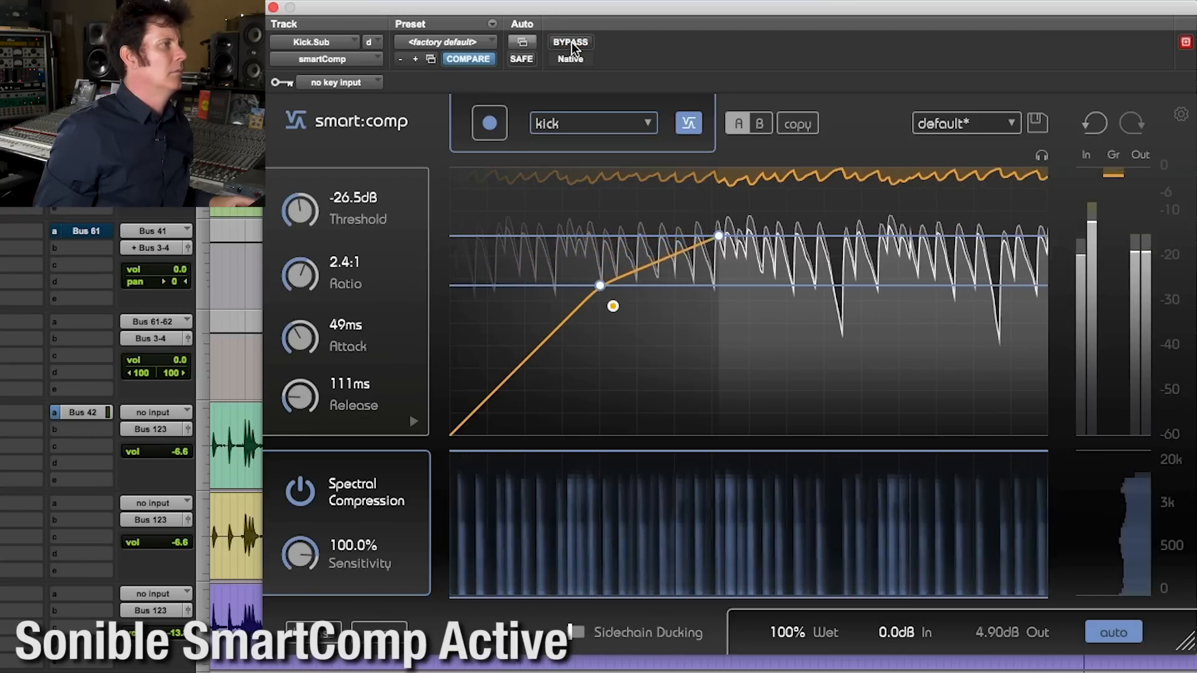
left_click(571, 42)
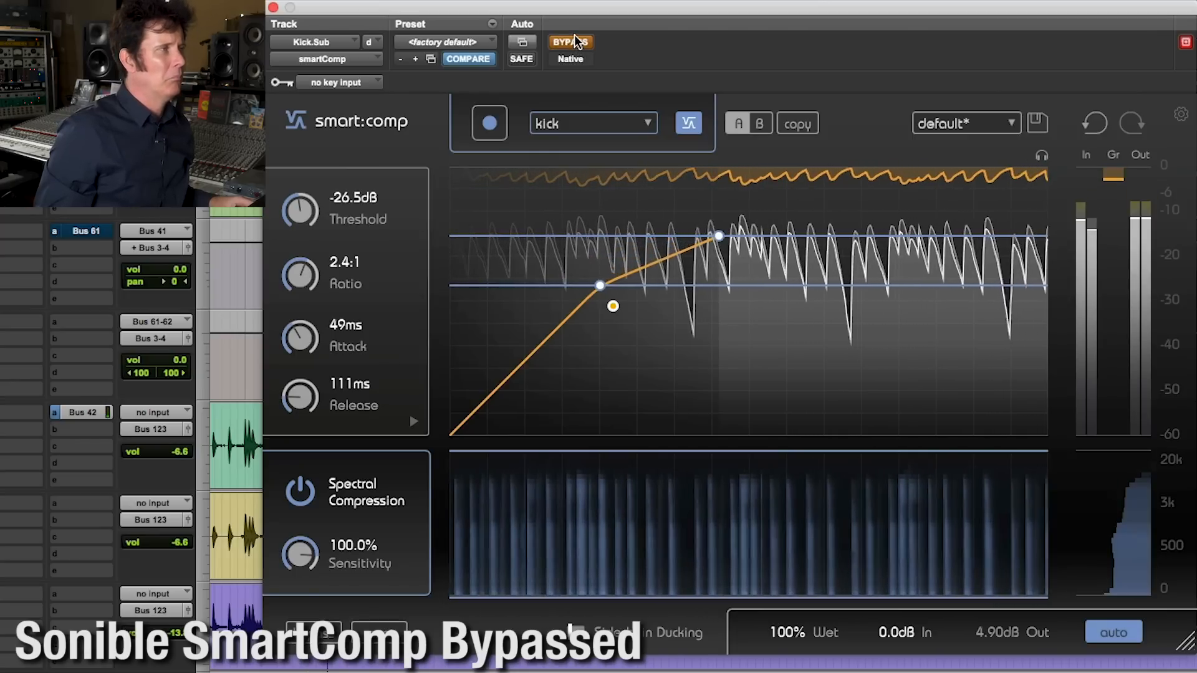
left_click(574, 37)
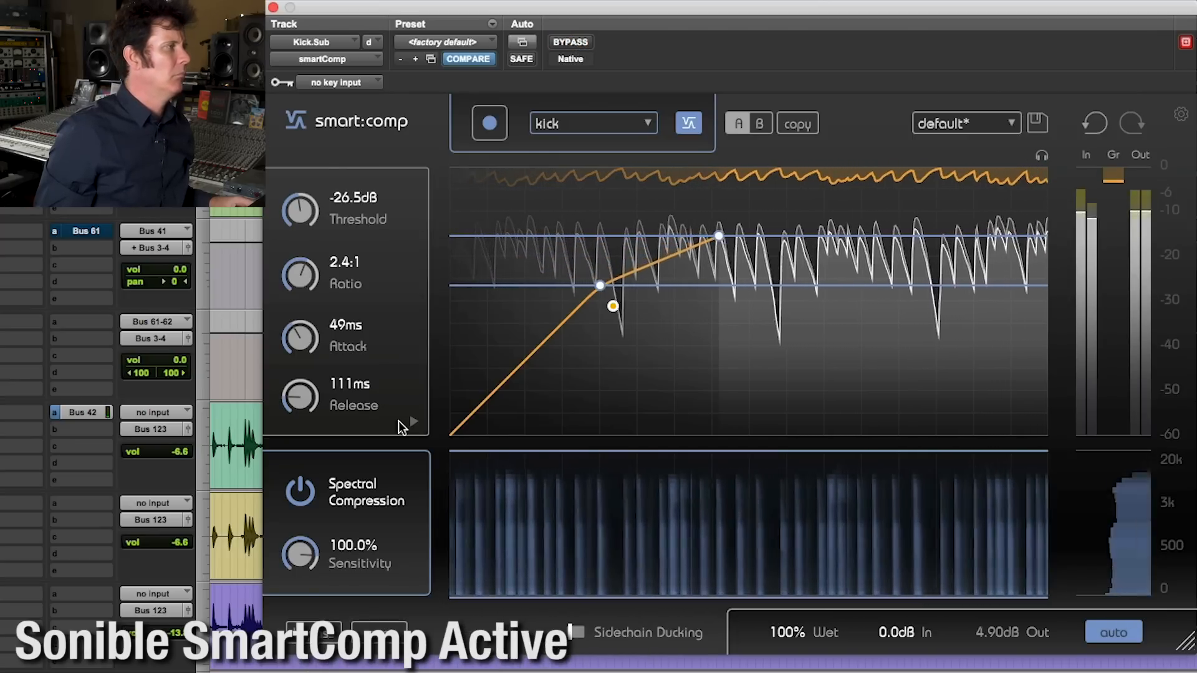
- Expand the attack and release shape graphs, try attack shapes between -1.00 and 1.00, and set the attack shape to 0.38
left_click(416, 425)
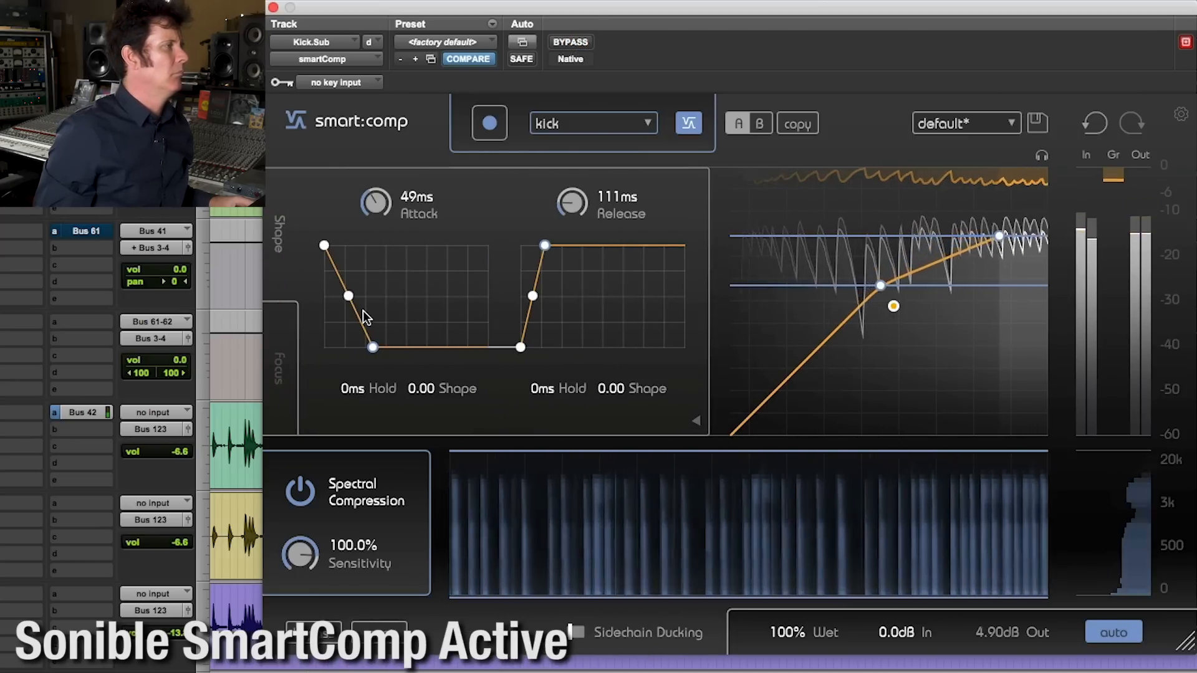
left_click_drag(342, 298, 334, 315)
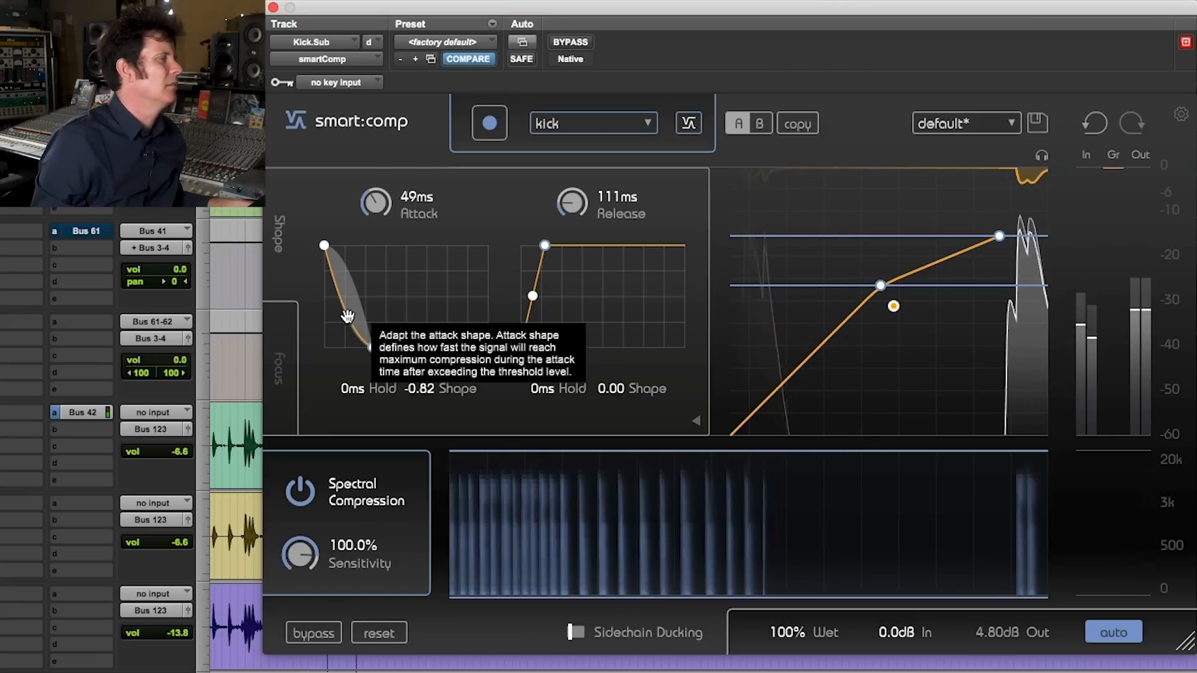
left_click_drag(347, 318, 364, 271)
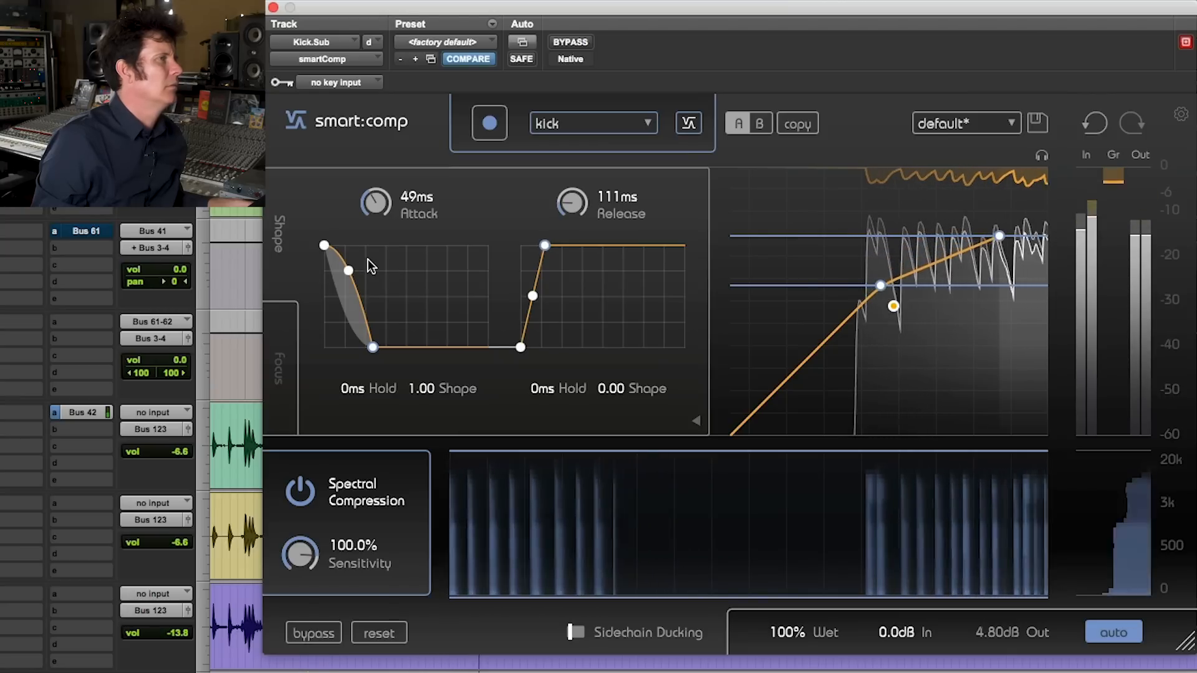
left_click_drag(361, 281, 313, 366)
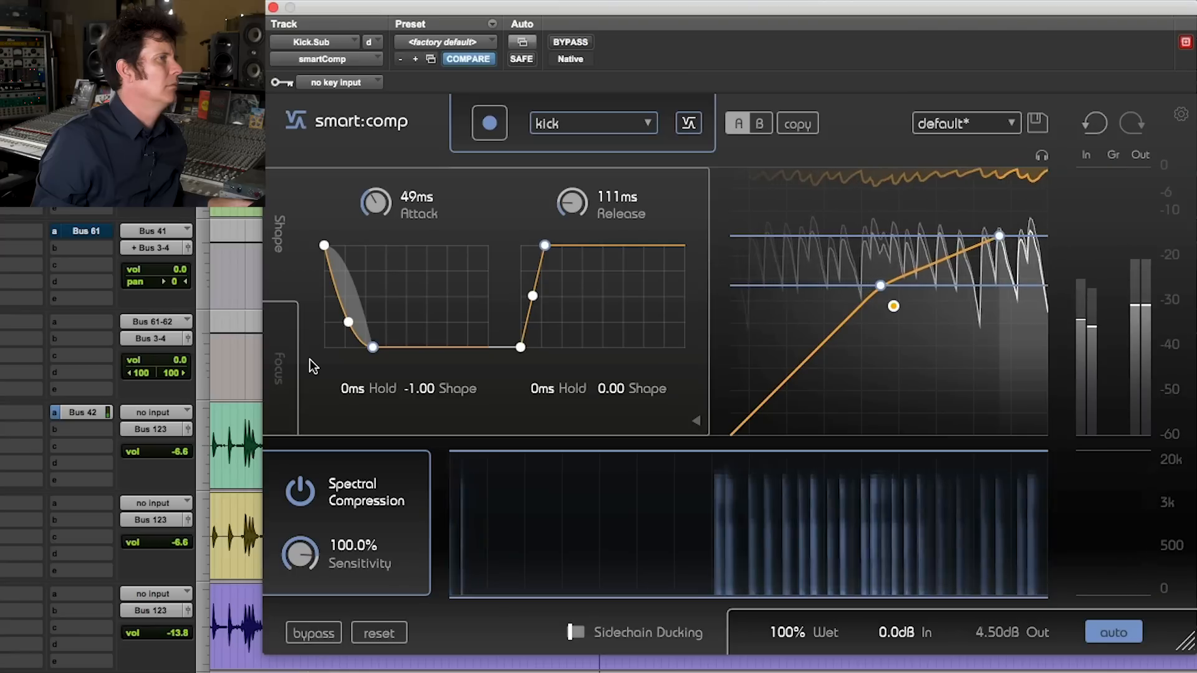
left_click_drag(309, 359, 405, 204)
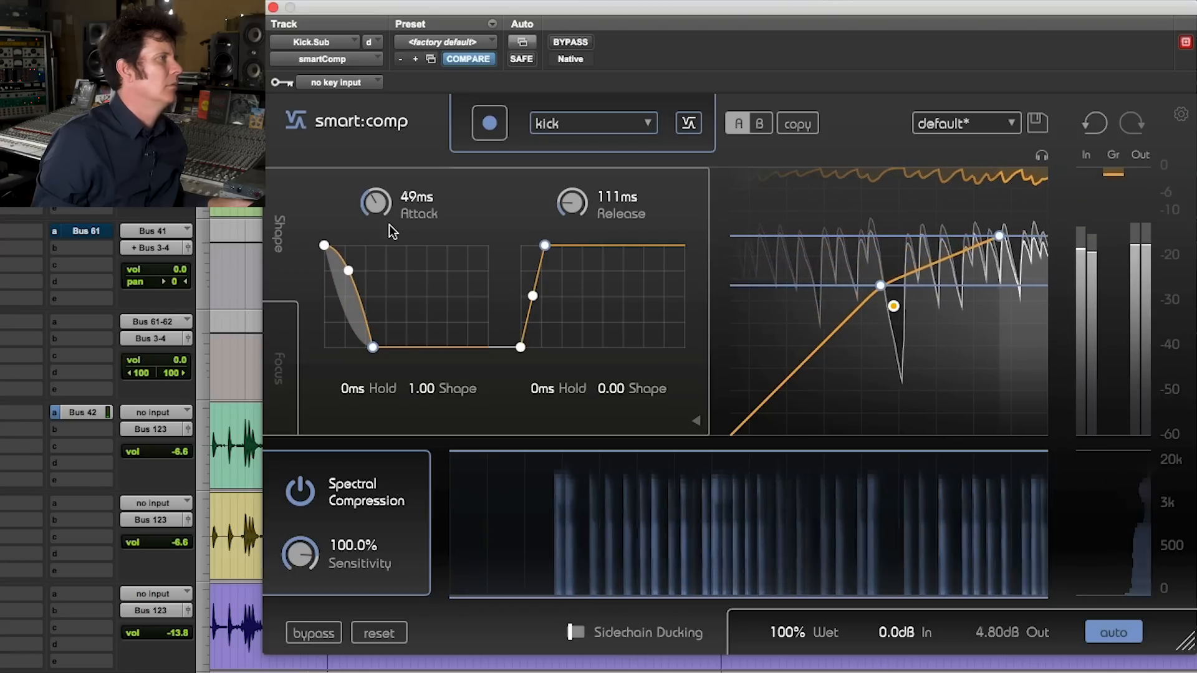
left_click_drag(363, 287, 364, 307)
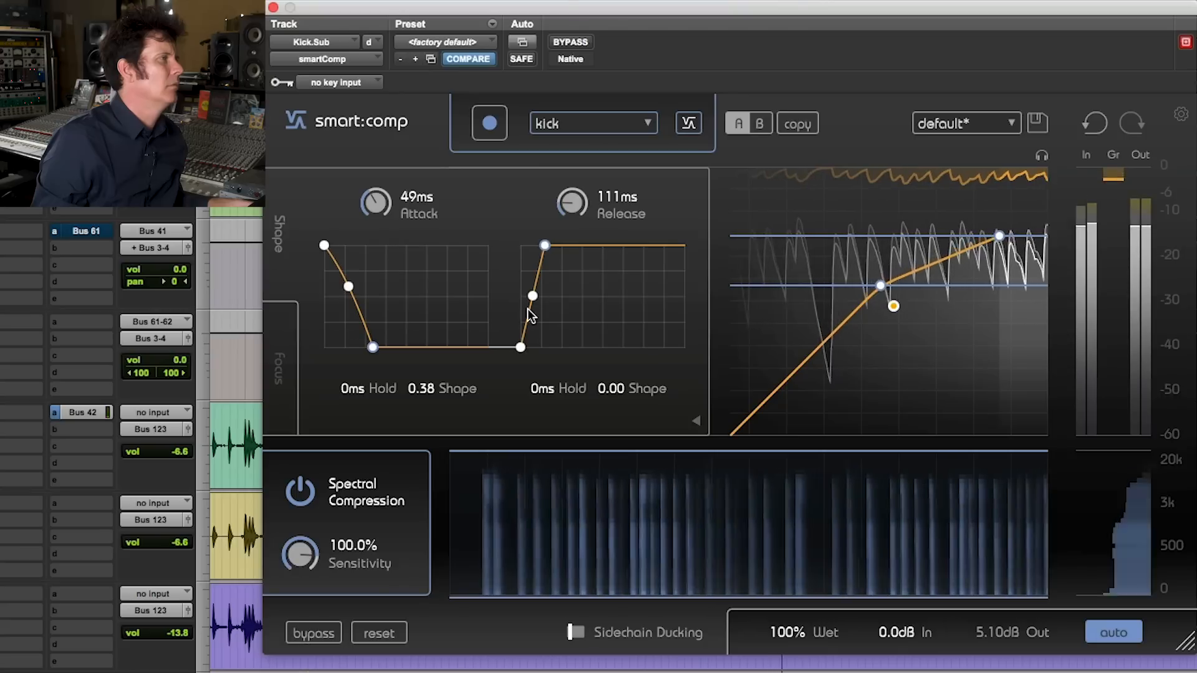
- Set the compressor's release shape to -1.00 and its release time to 108 ms
left_click_drag(530, 301, 556, 343)
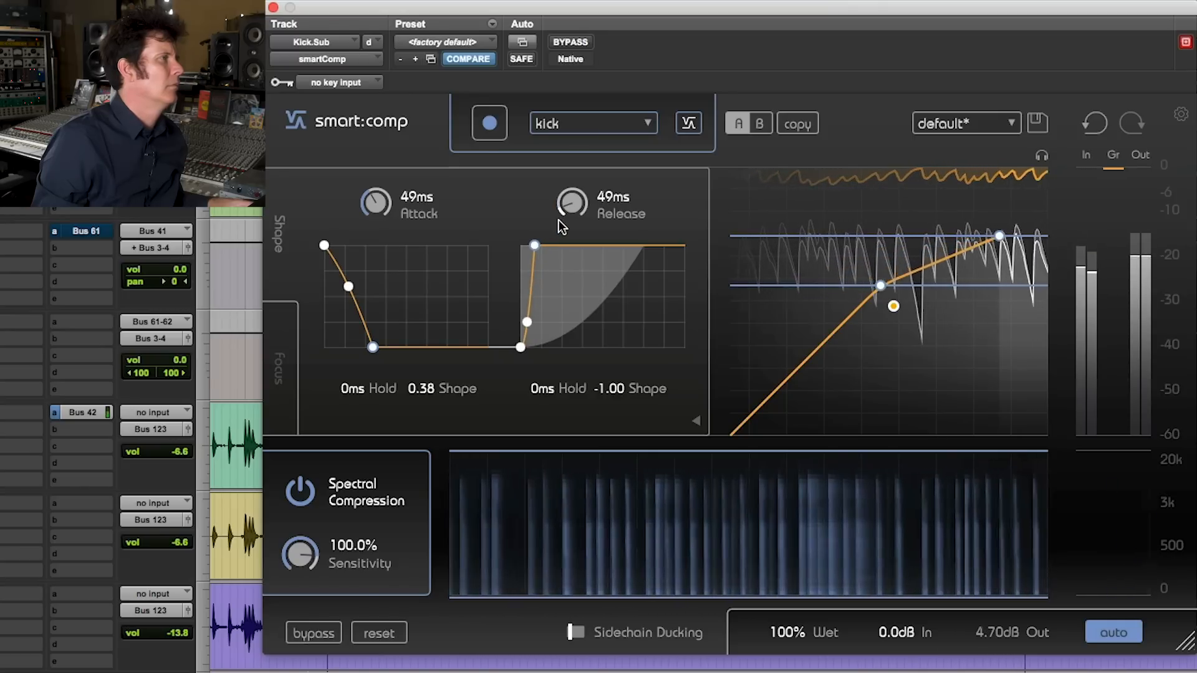
left_click_drag(559, 220, 562, 200)
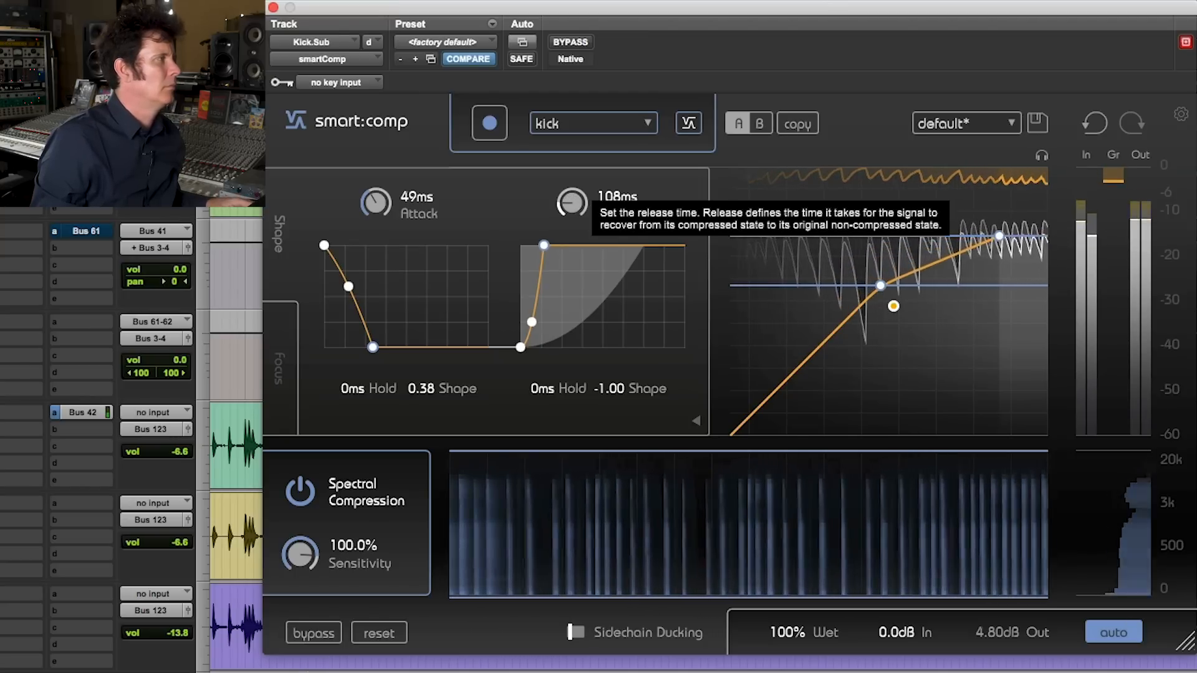
- Compare the kick with the reshaped attack and release bypassed and active several times, and stop playback
left_click(570, 42)
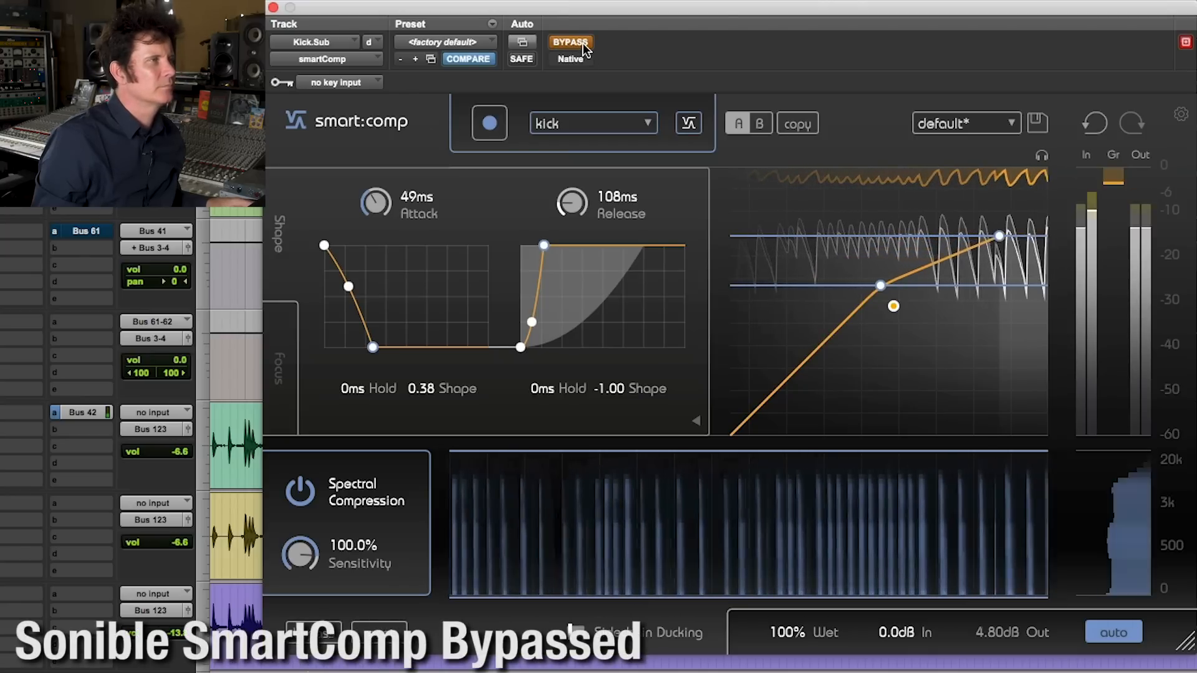
left_click(571, 42)
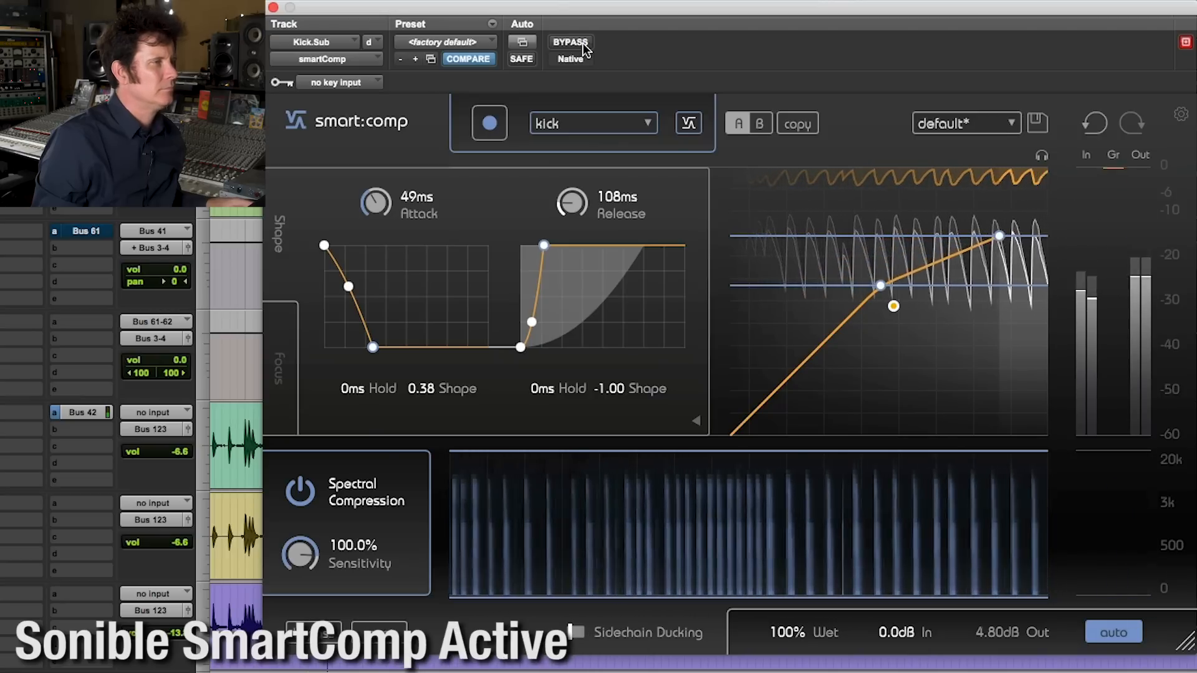
left_click(570, 42)
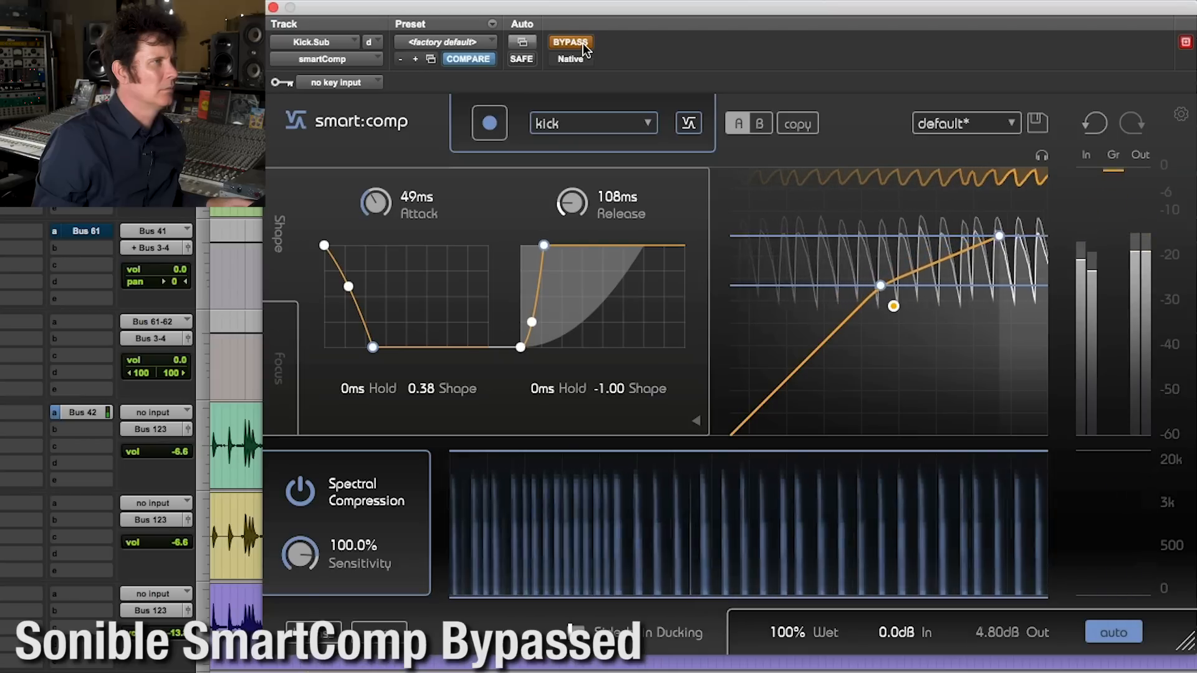
left_click(582, 43)
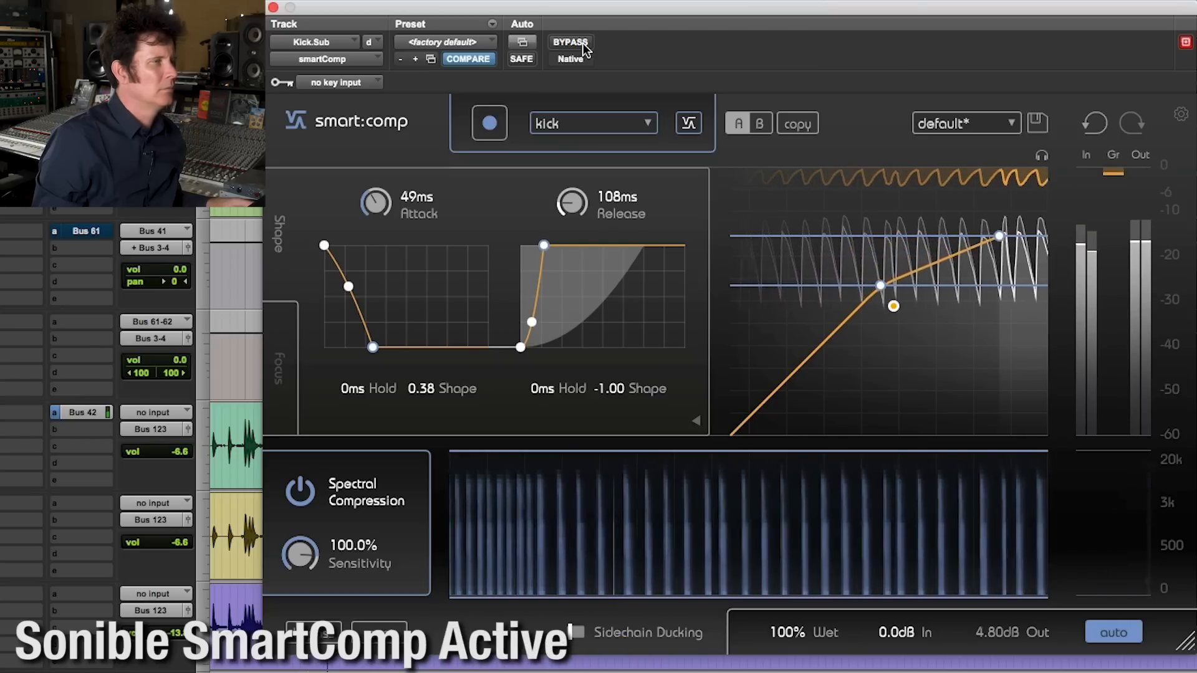
left_click(570, 43)
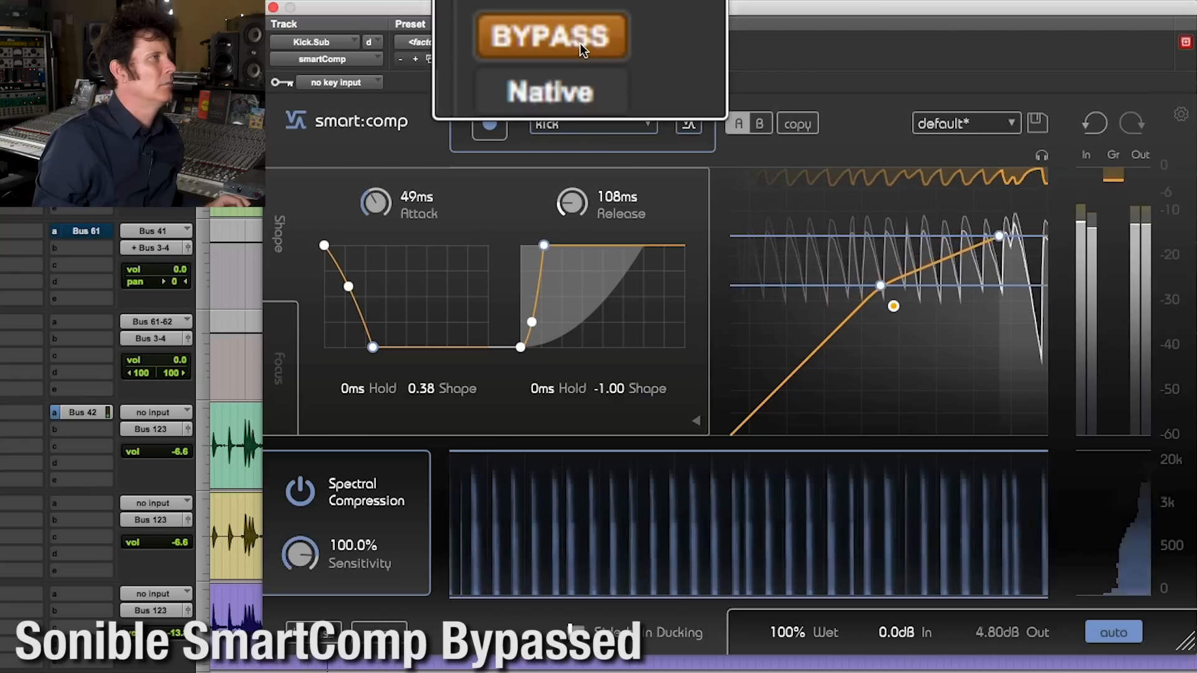
left_click(580, 43)
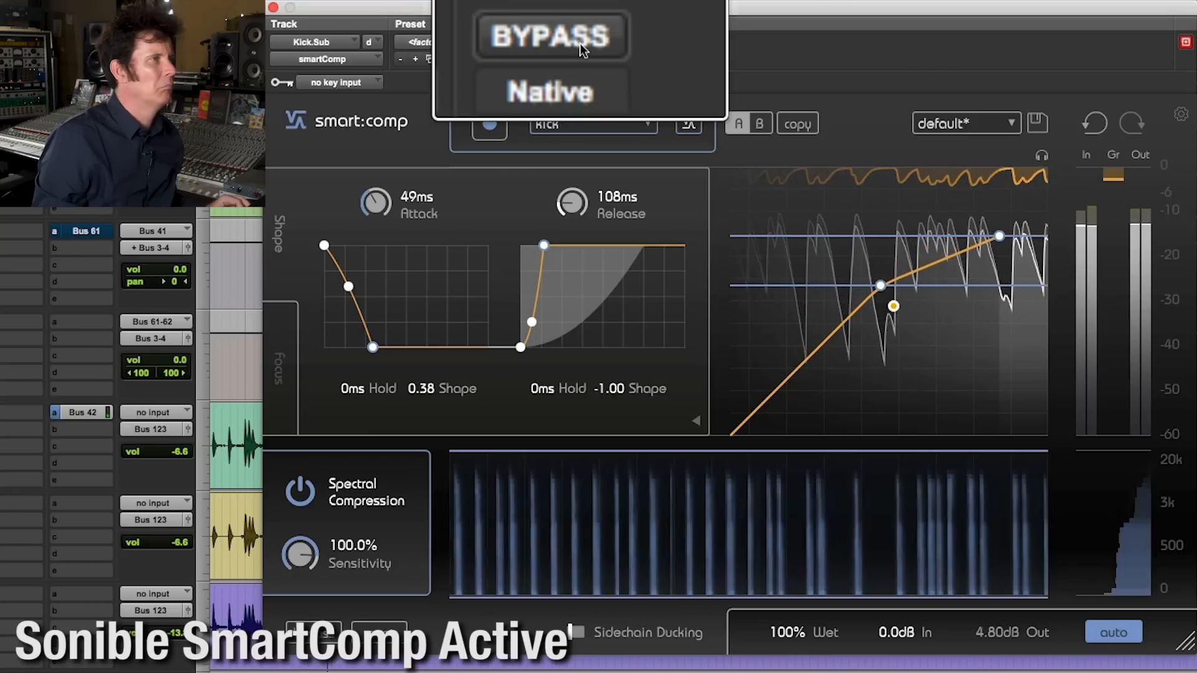
left_click(580, 43)
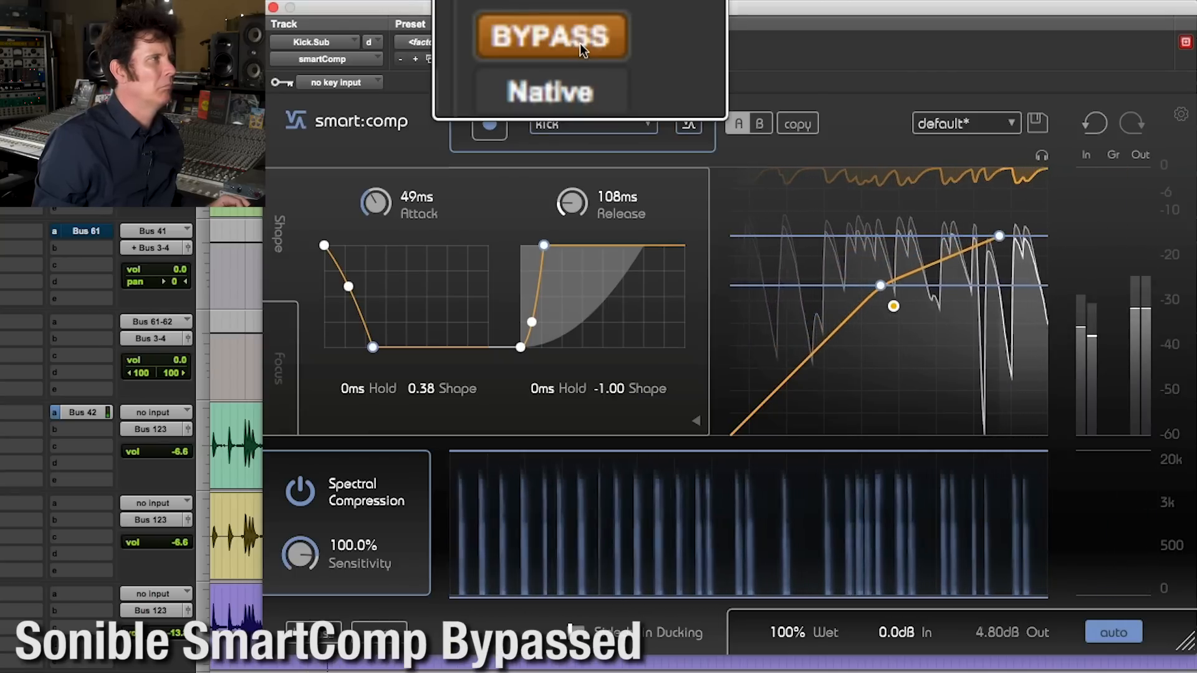
left_click(580, 43)
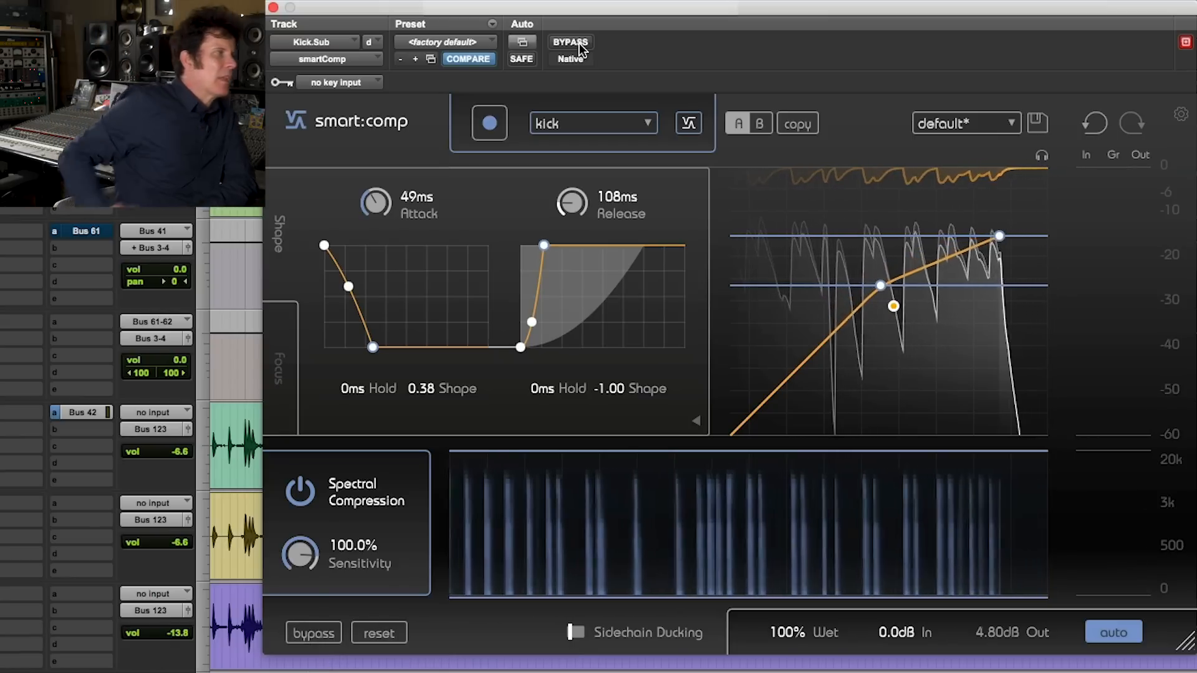
key("space")
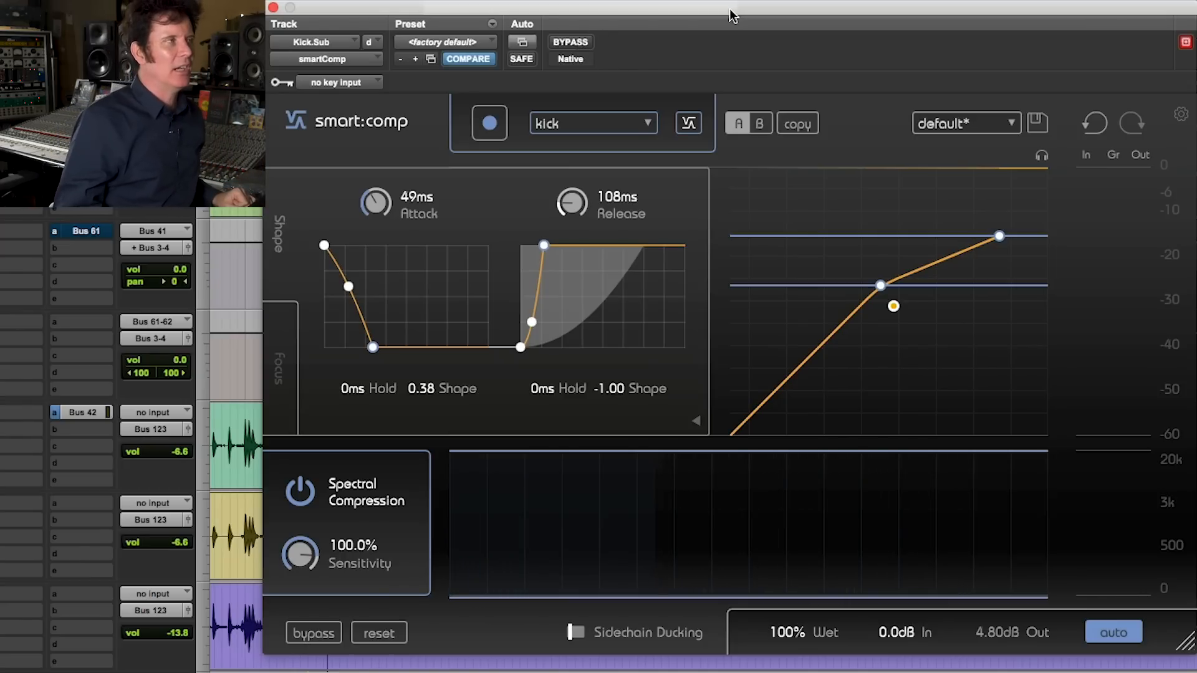
- Shift the smart:comp window slightly upward and replay the kick with the compressor bypassed, switching it back to active
left_click_drag(732, 14, 732, 0)
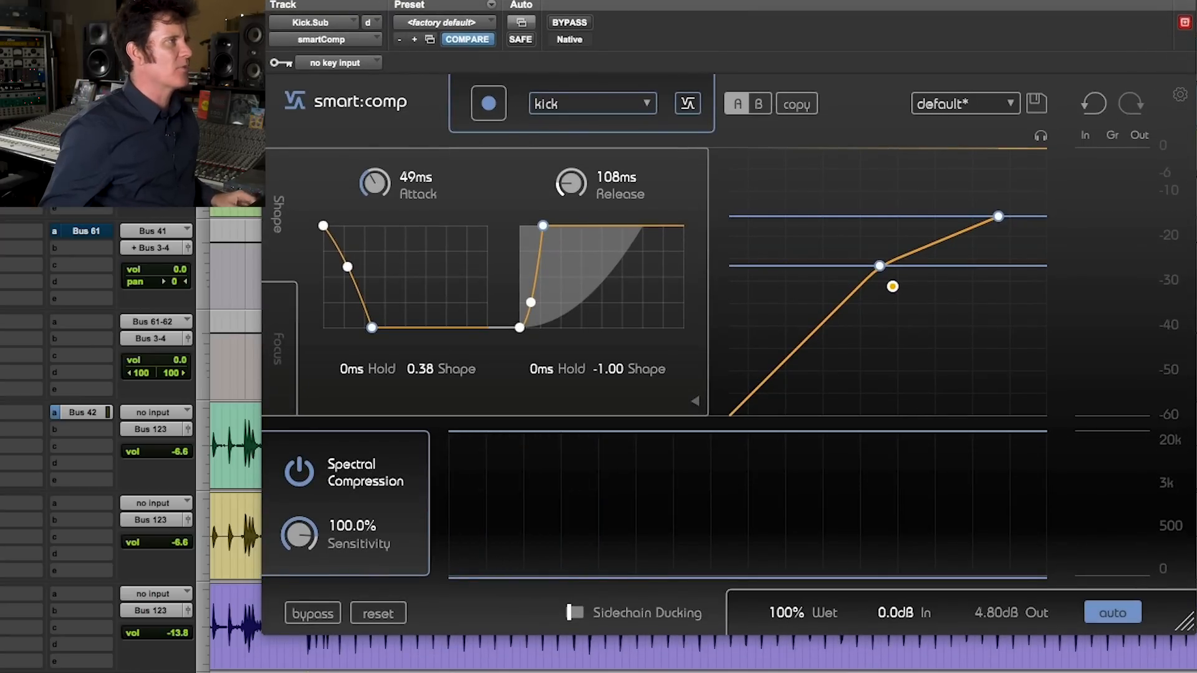
key("space")
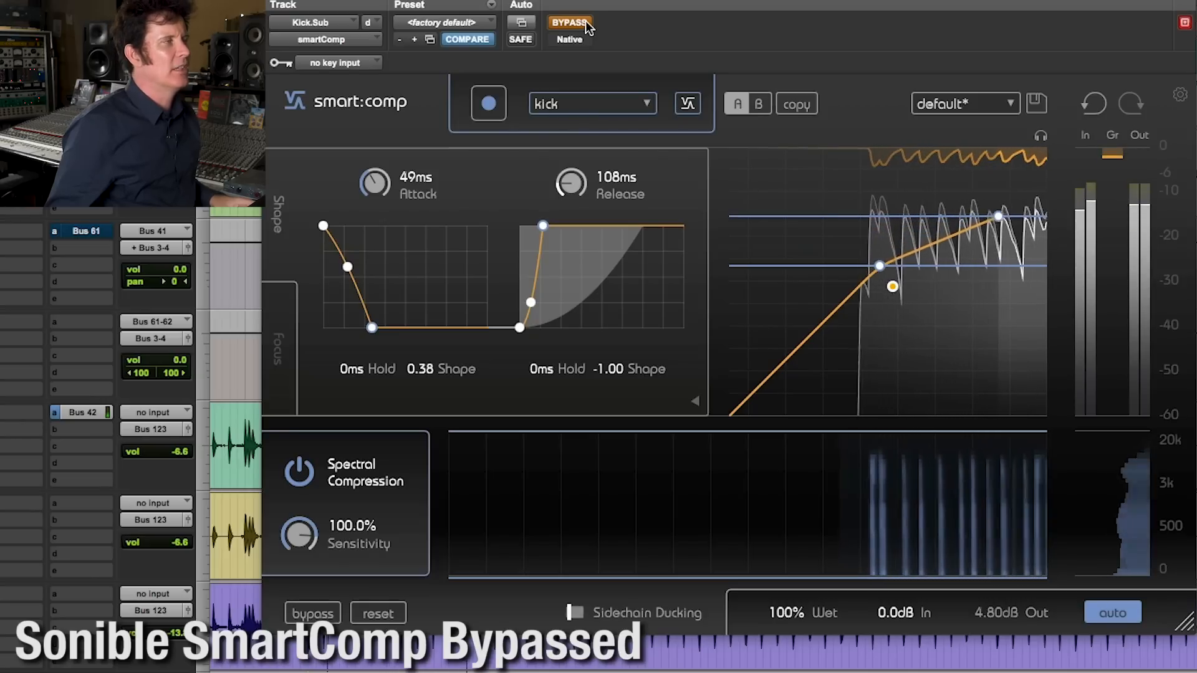
left_click(587, 25)
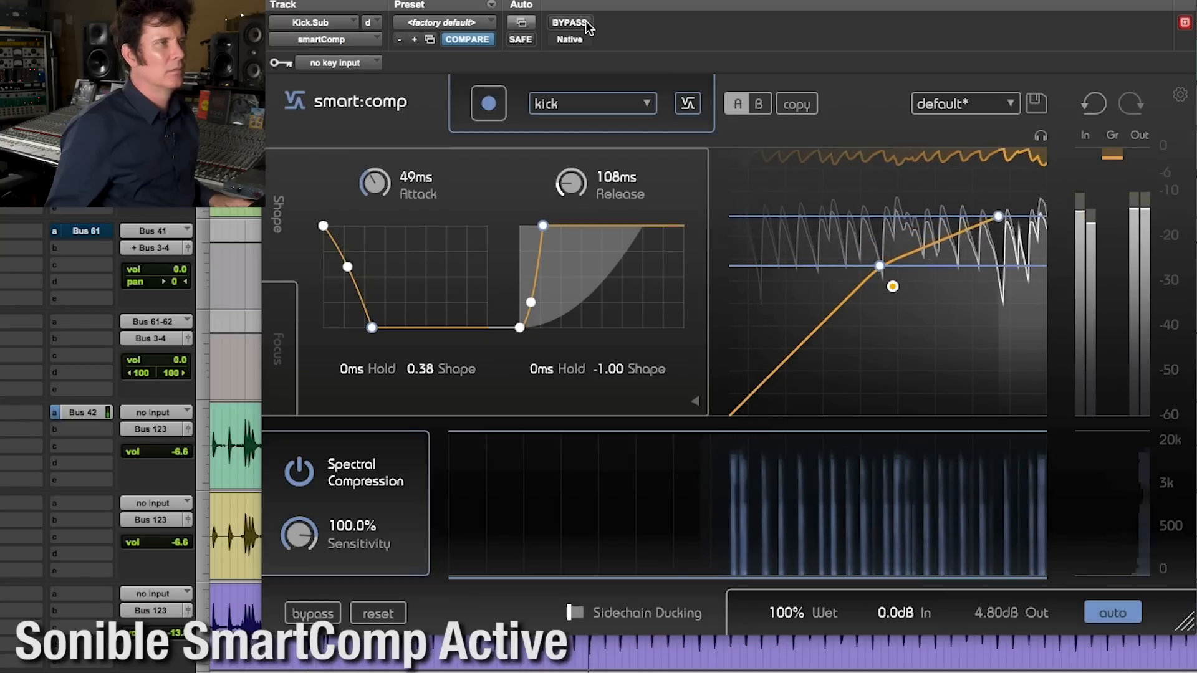
- Stop playback, restart smart:comp's learning process with the kick profile, and play the kick for a fresh analysis
key("space")
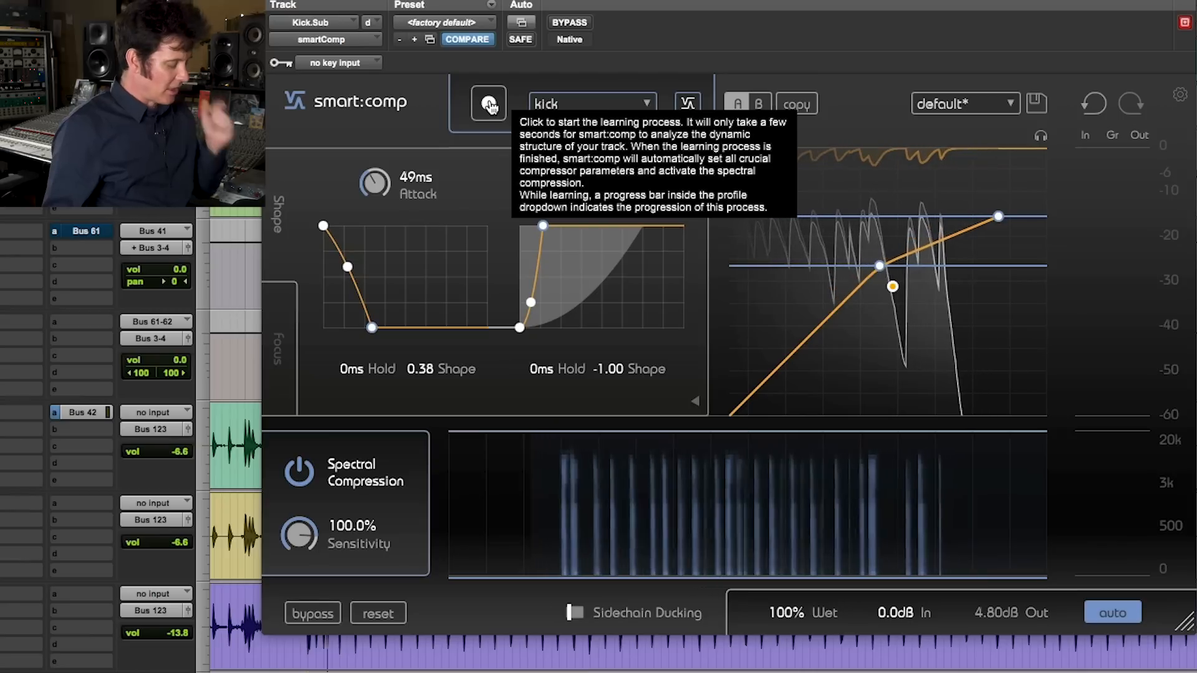
left_click(489, 106)
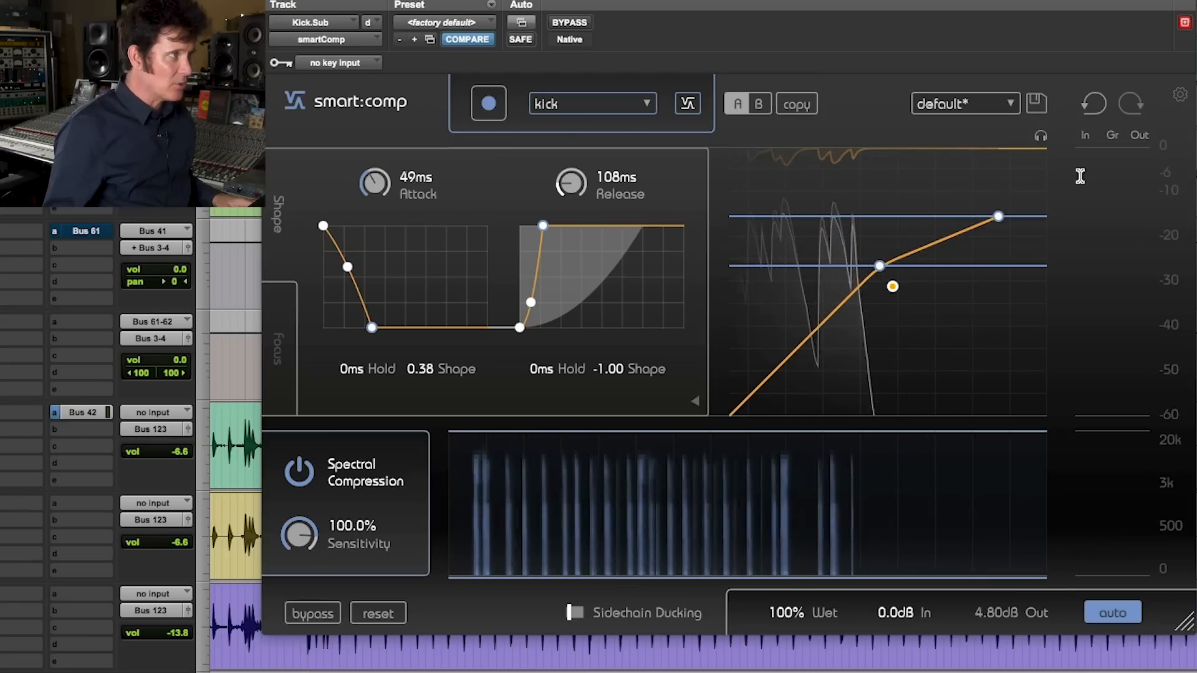
key("space")
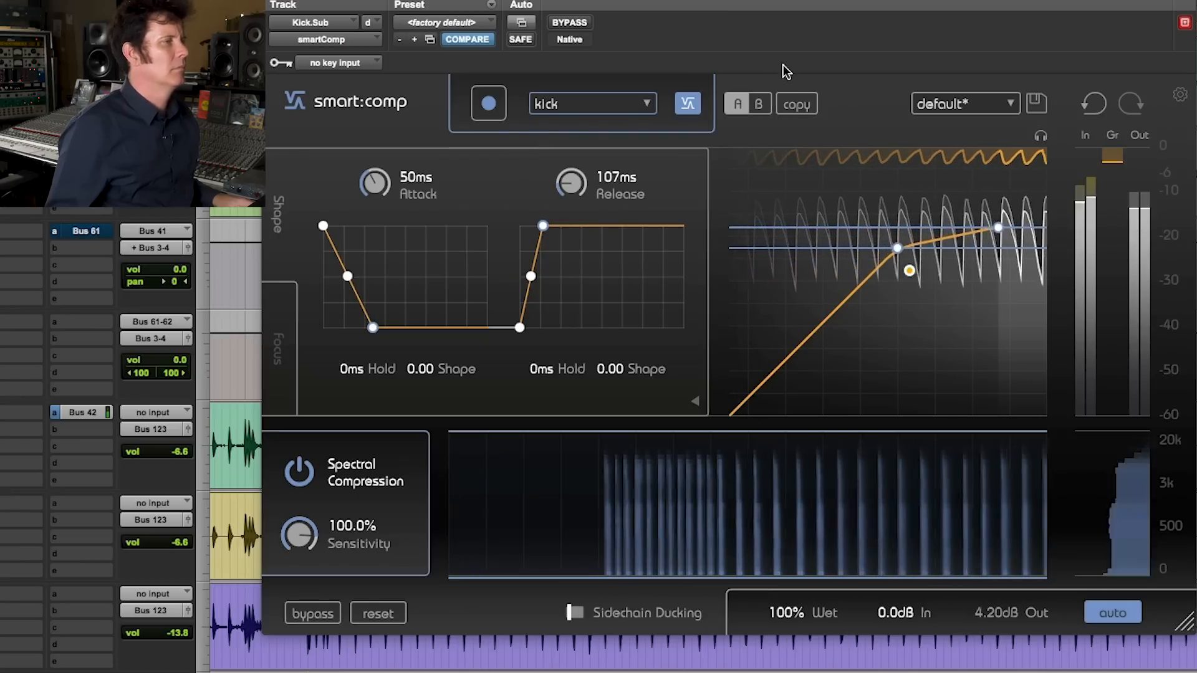
- Compare the kick with the relearned smart:comp settings bypassed and active, leaving the compressor active
left_click(580, 22)
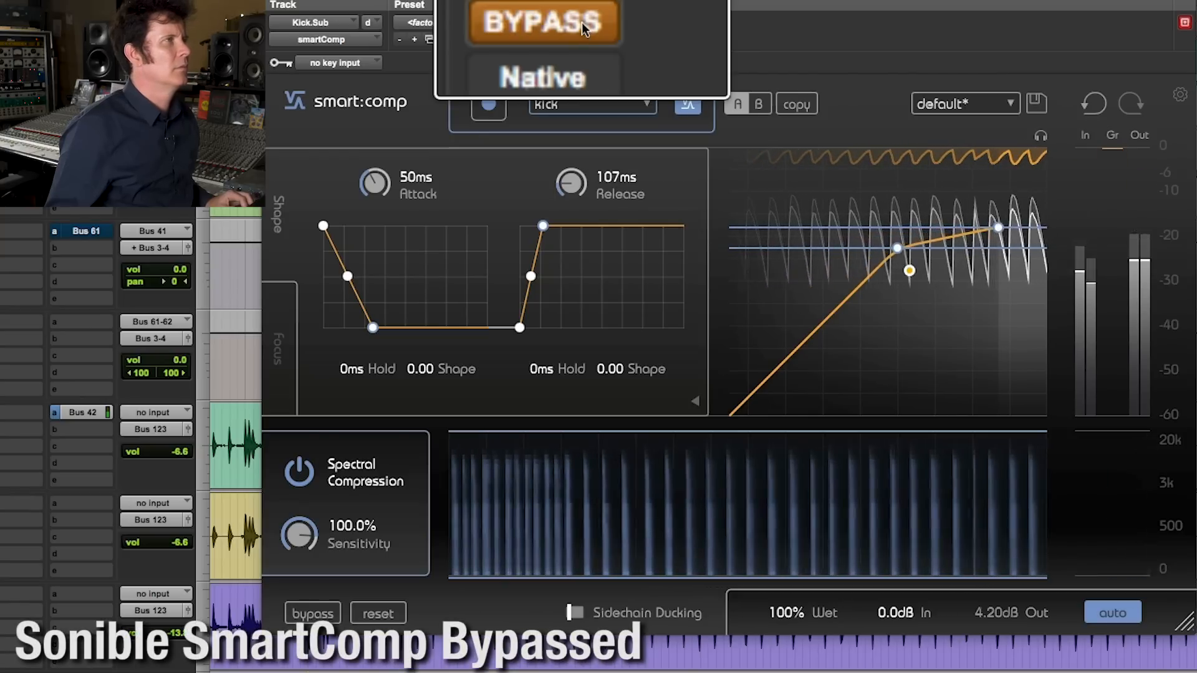
left_click(582, 23)
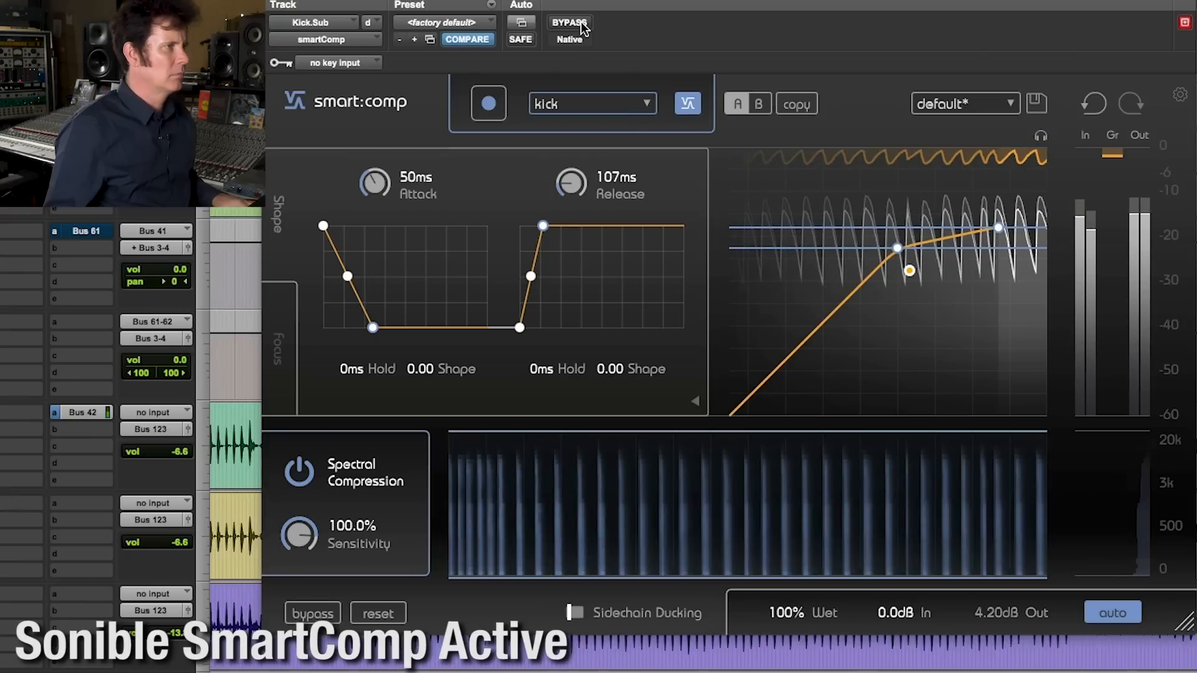
left_click(582, 23)
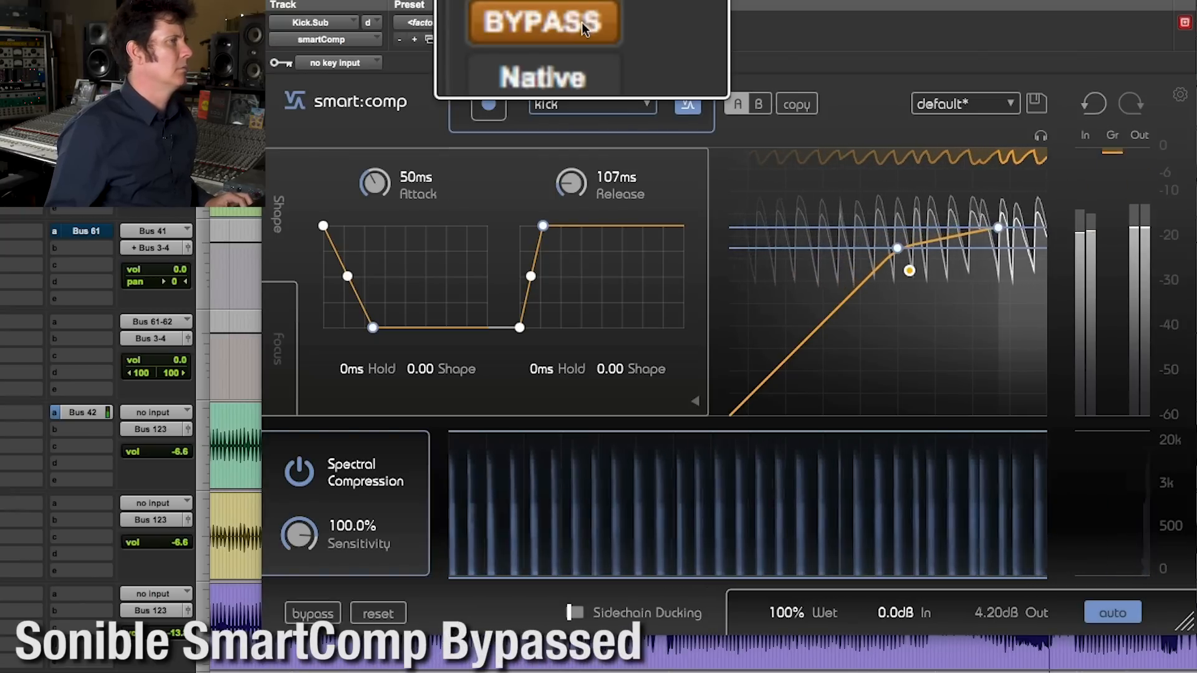
left_click(582, 24)
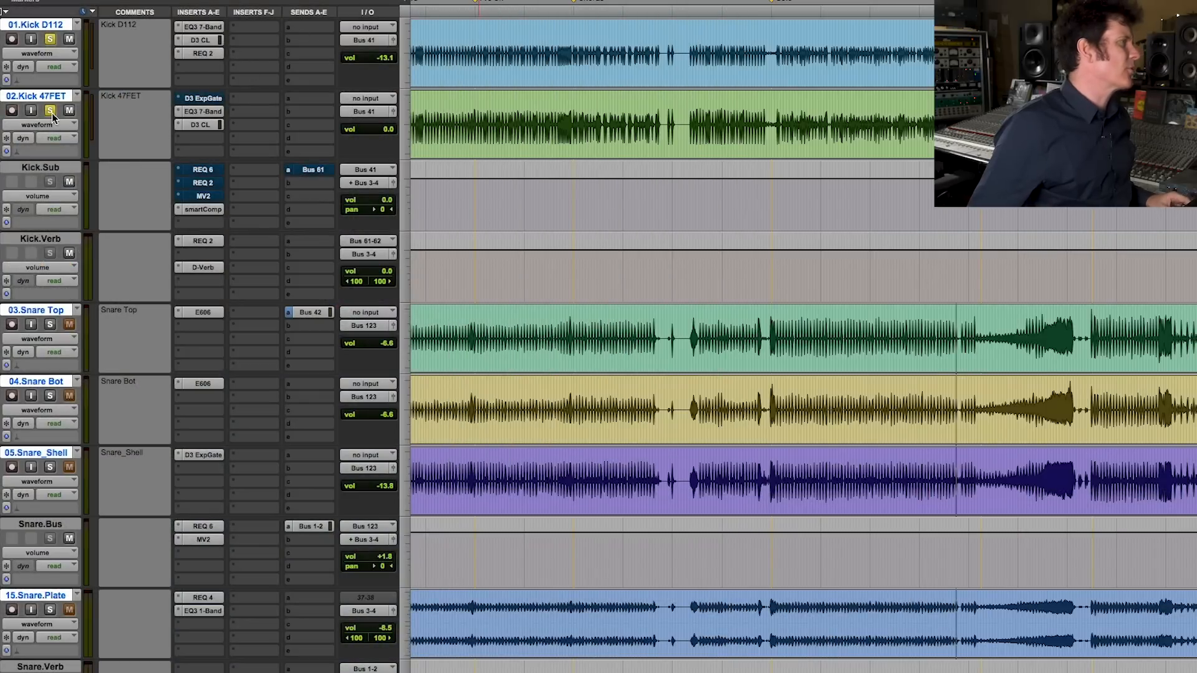
- Solo the snare tracks and Snare.Plate alongside the kick and raise the Kick.Sub volume to +1.8 during playback
key("space")
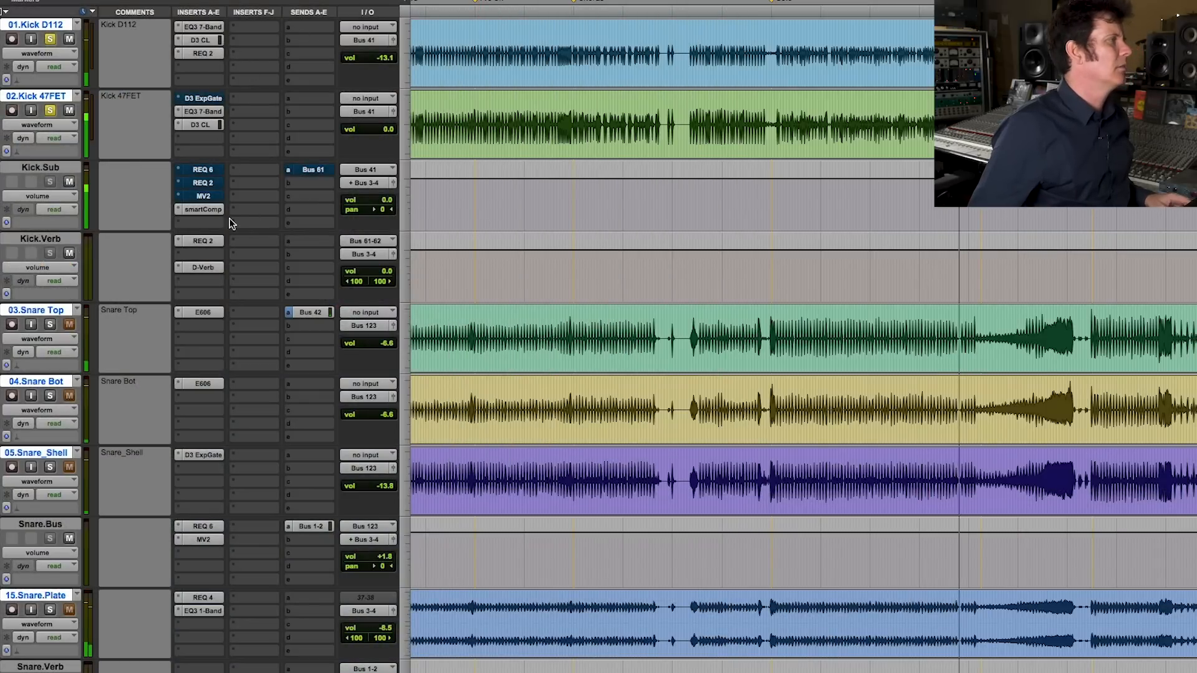
left_click_drag(384, 203, 385, 197)
left_click(52, 112)
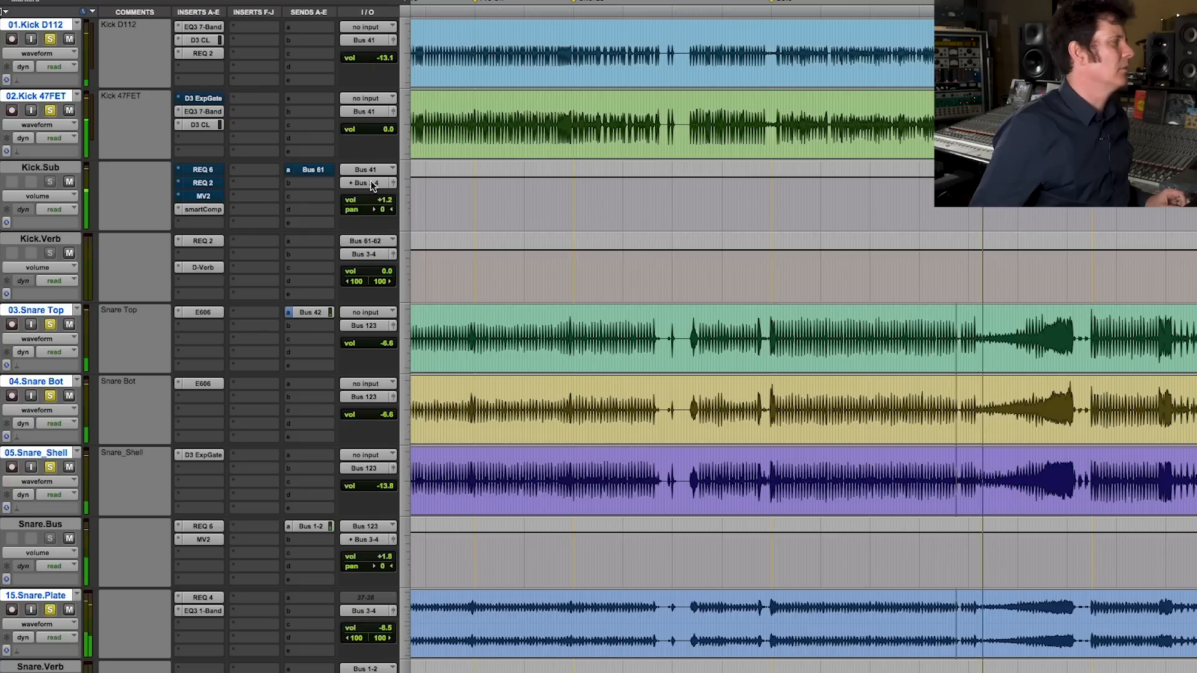
left_click_drag(382, 201, 381, 202)
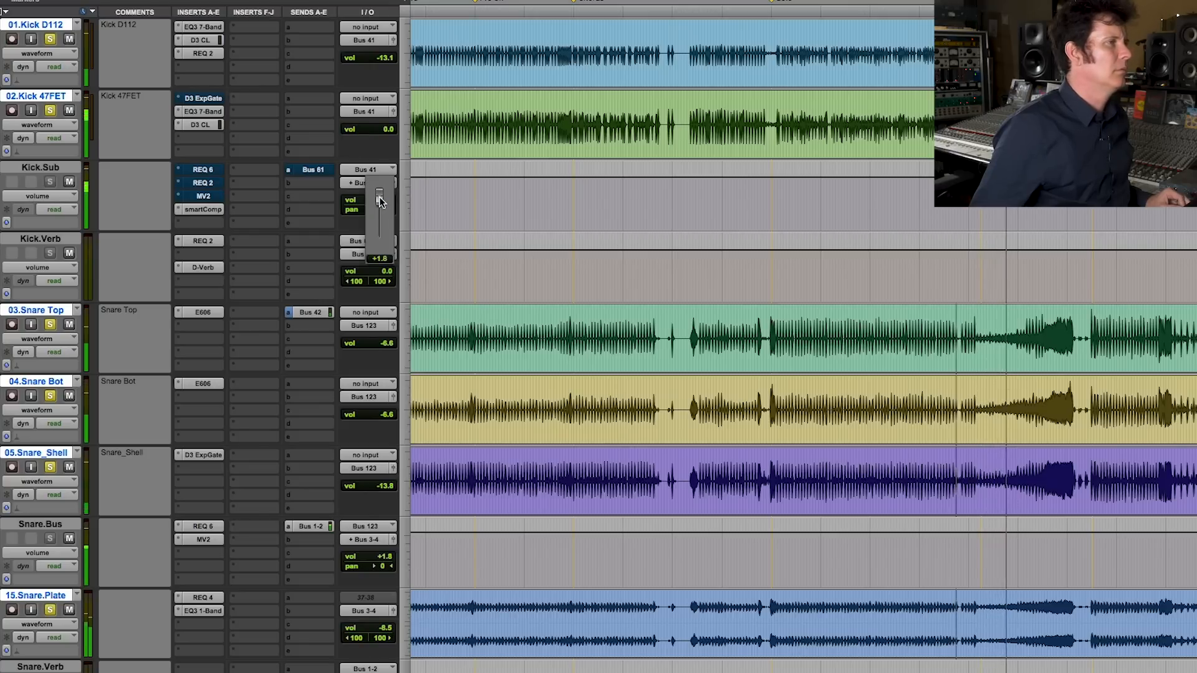
left_click_drag(381, 202, 381, 201)
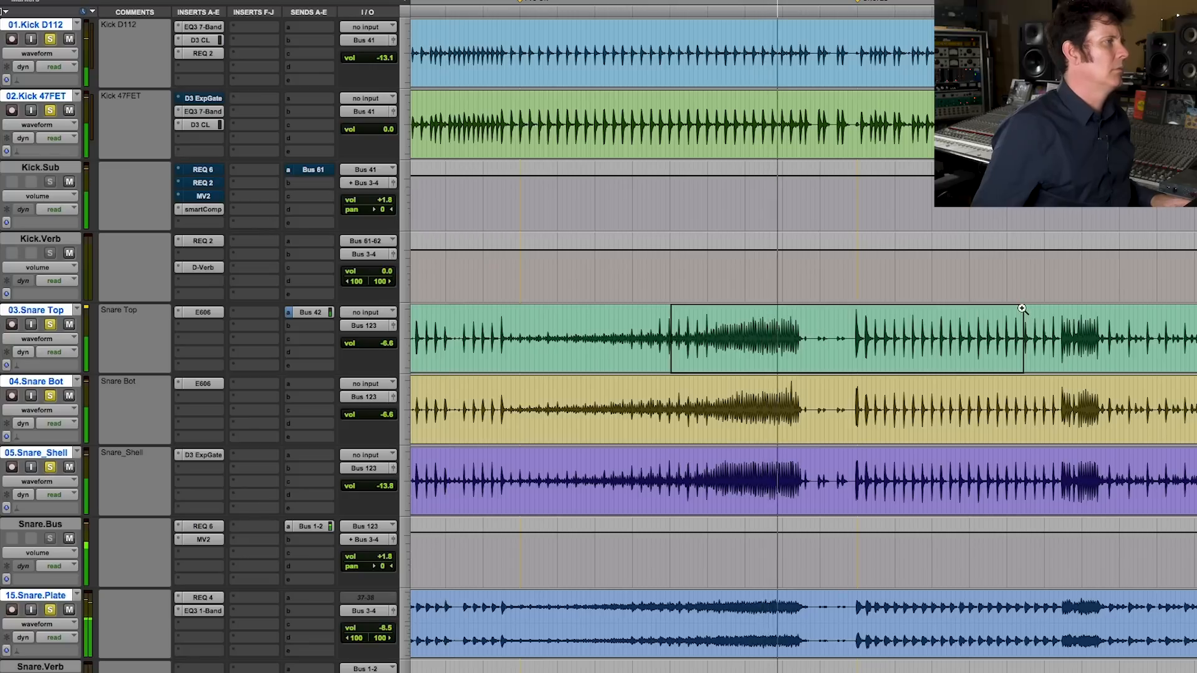
key("super+bracketright")
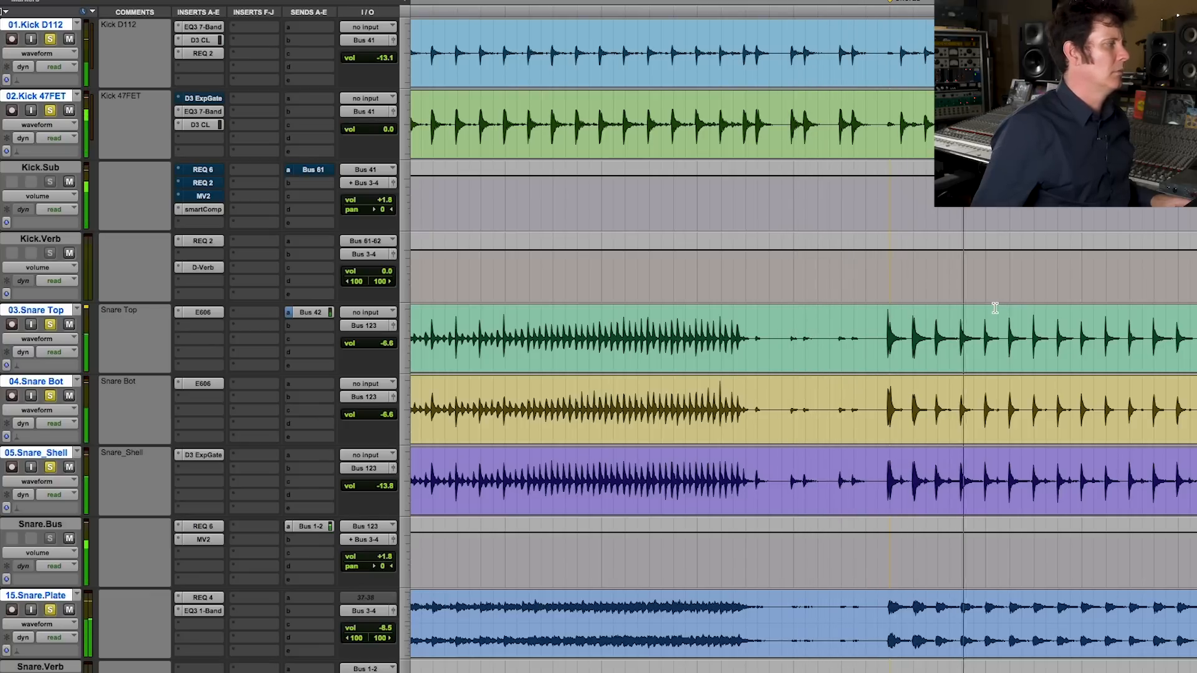
scroll(822, 409, "down", 2)
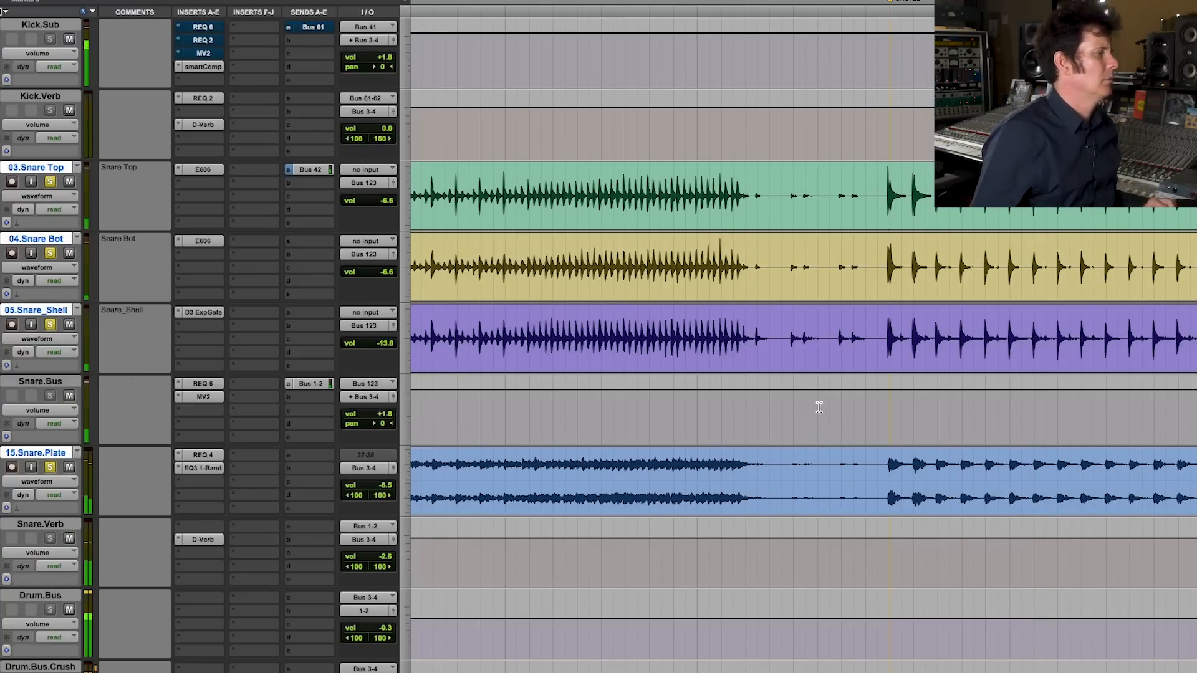
scroll(819, 408, "up", 2)
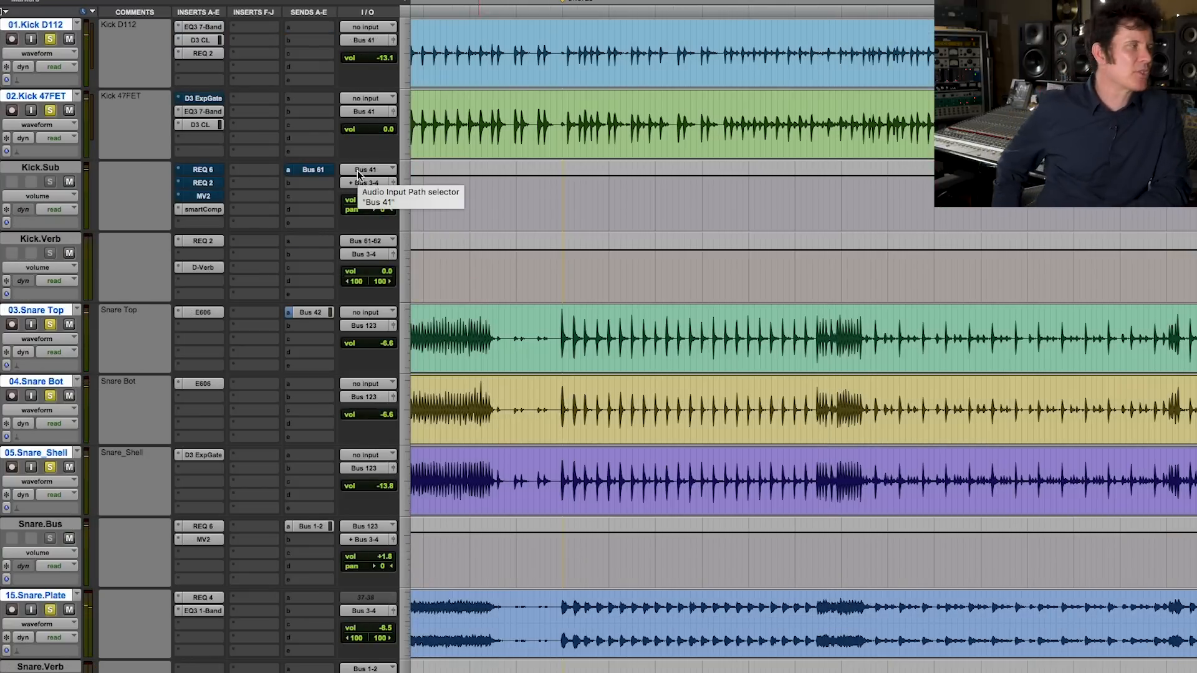
- Bypass smartComp on Kick.Sub, reactivate REQ 6, REQ 2 and MV2, set its volume to -1.3, and play the result
left_click(202, 209, "super")
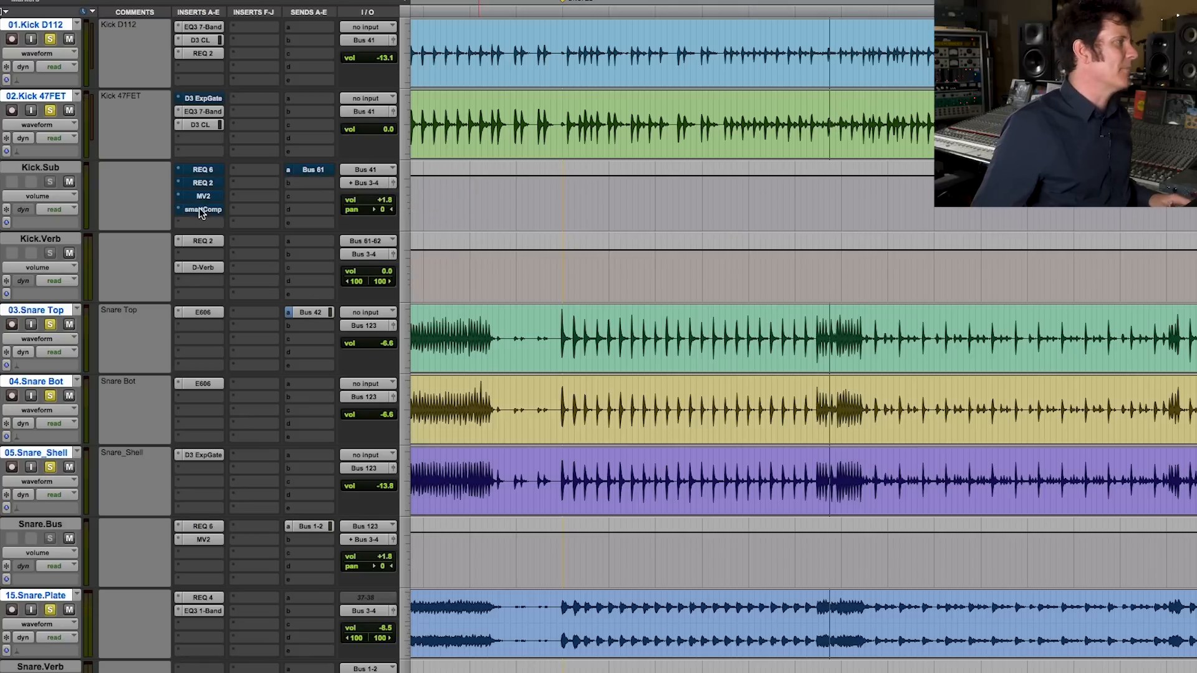
left_click(209, 171, "super")
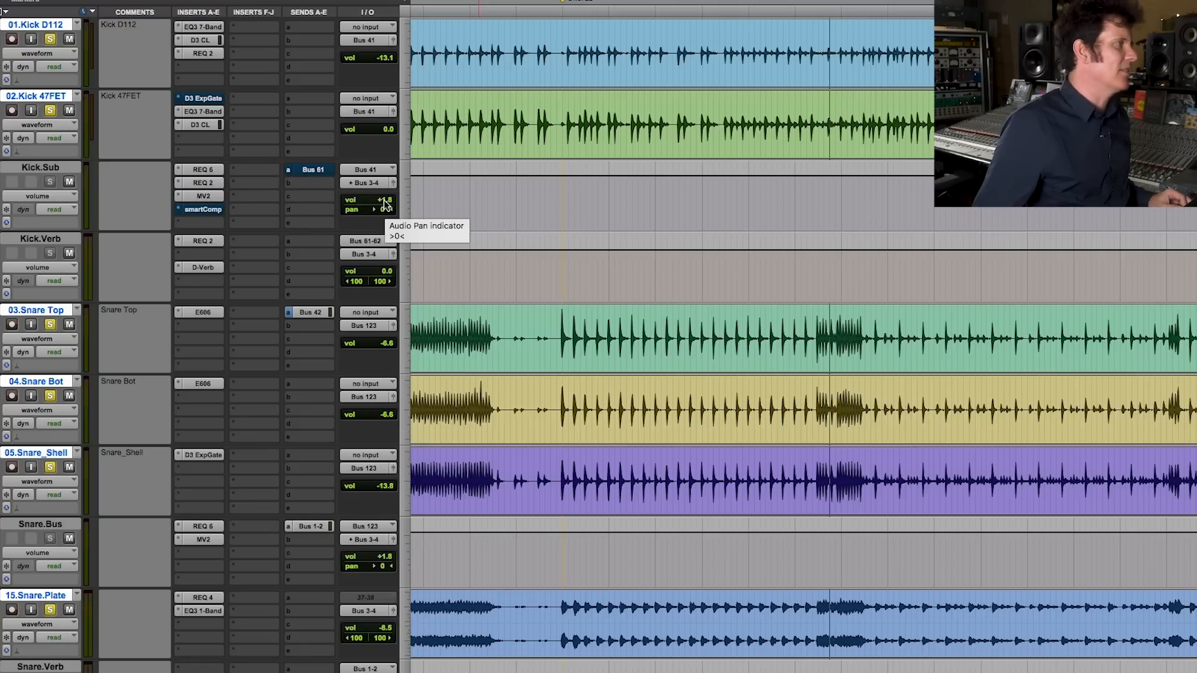
left_click_drag(384, 201, 384, 203)
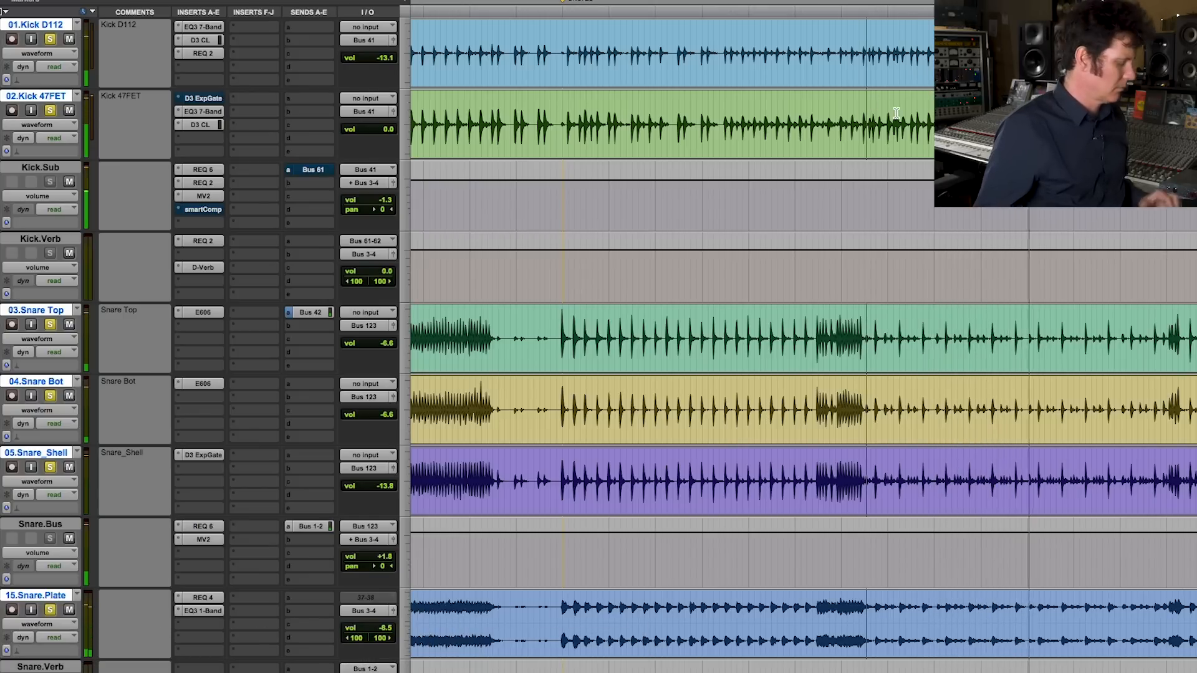
key("r")
key("r")
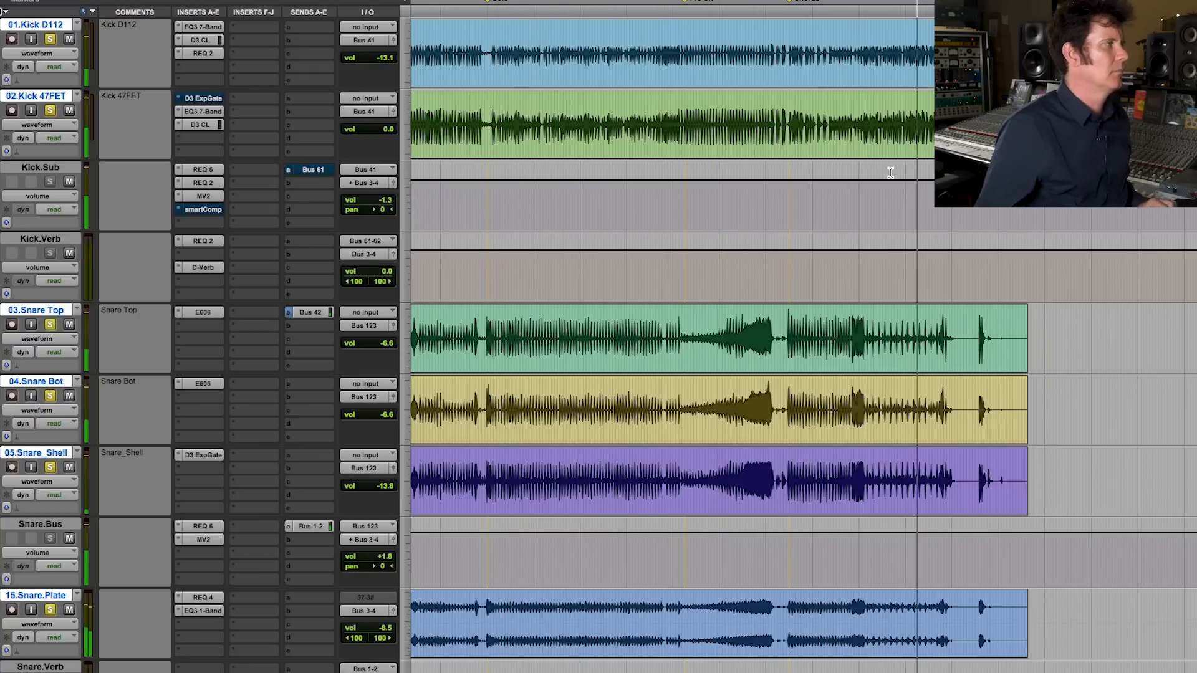
key("space")
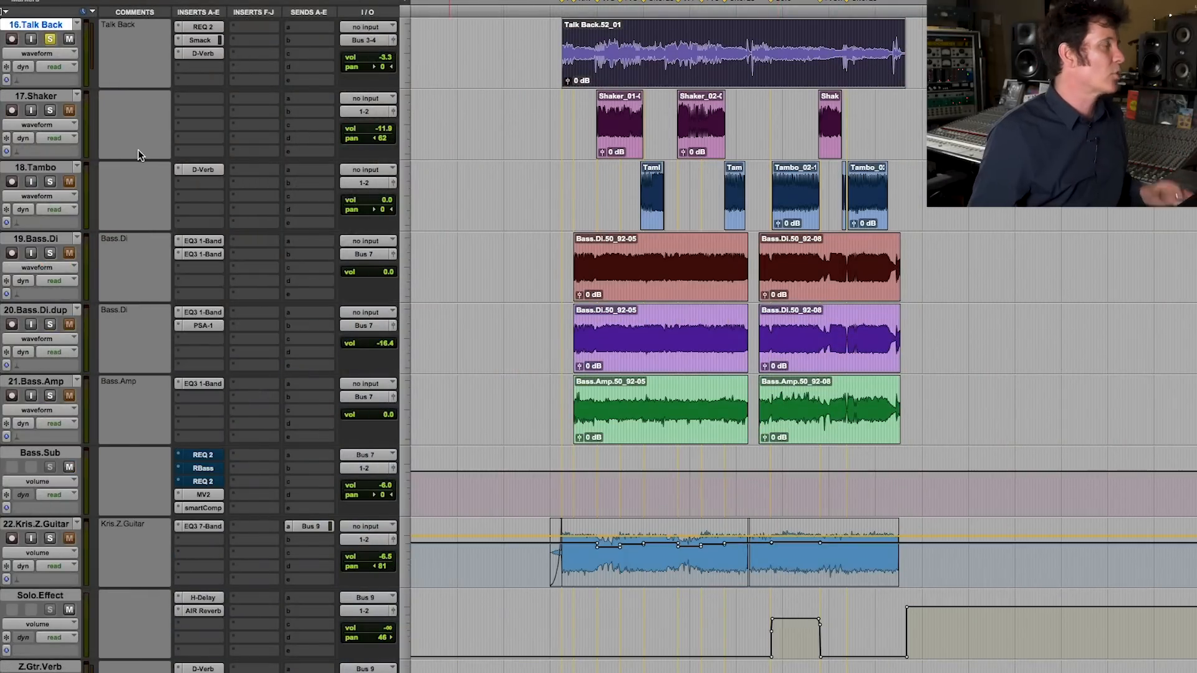
- Unsolo the Talk Back track and play the first verse of the soloed vocal track
left_click(52, 40)
scroll(298, 459, "down", 10)
scroll(298, 460, "up", 8)
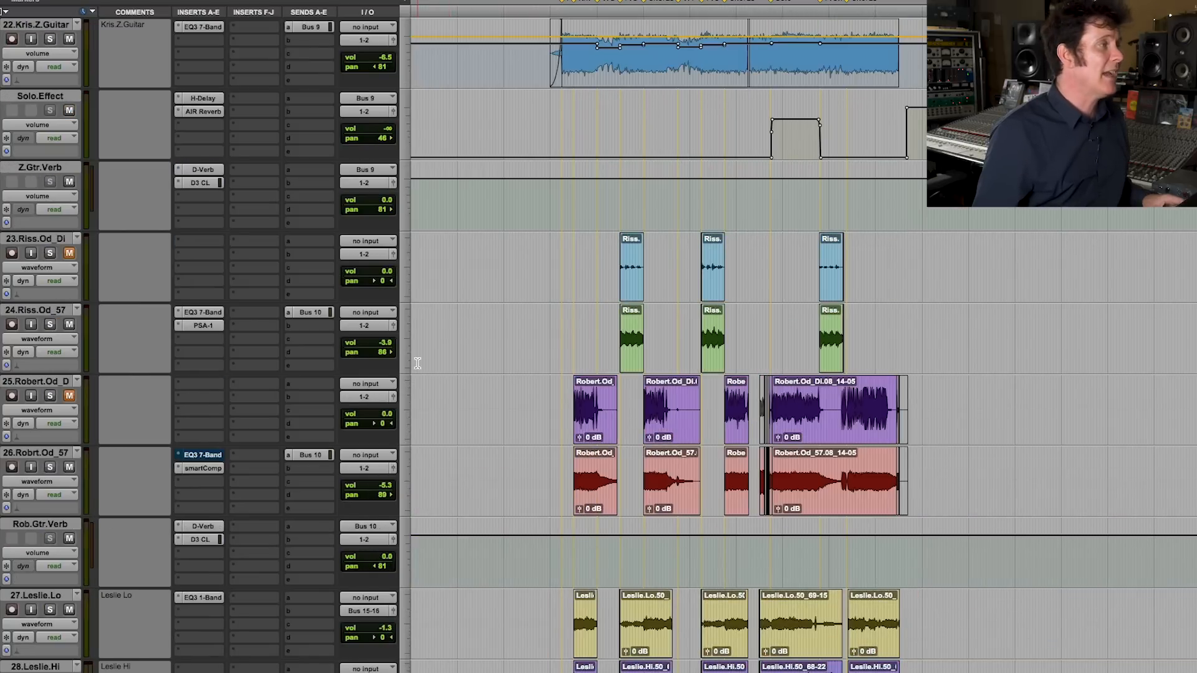
scroll(298, 459, "down", 10)
left_click(623, 475)
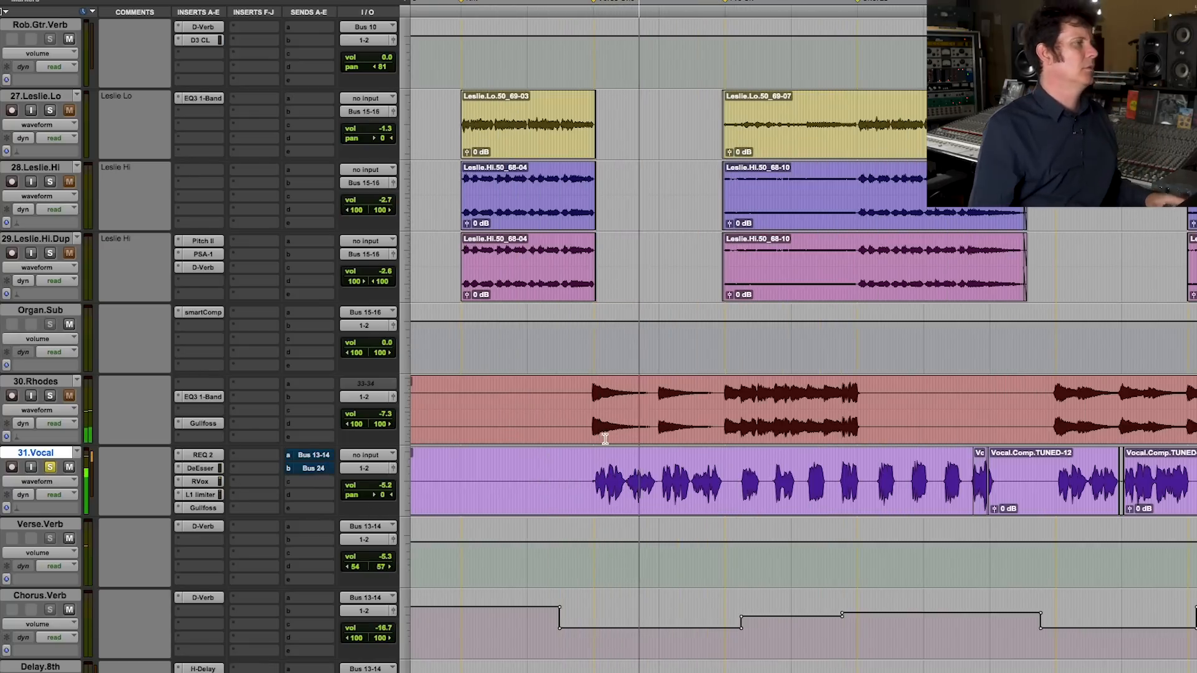
left_click(756, 456)
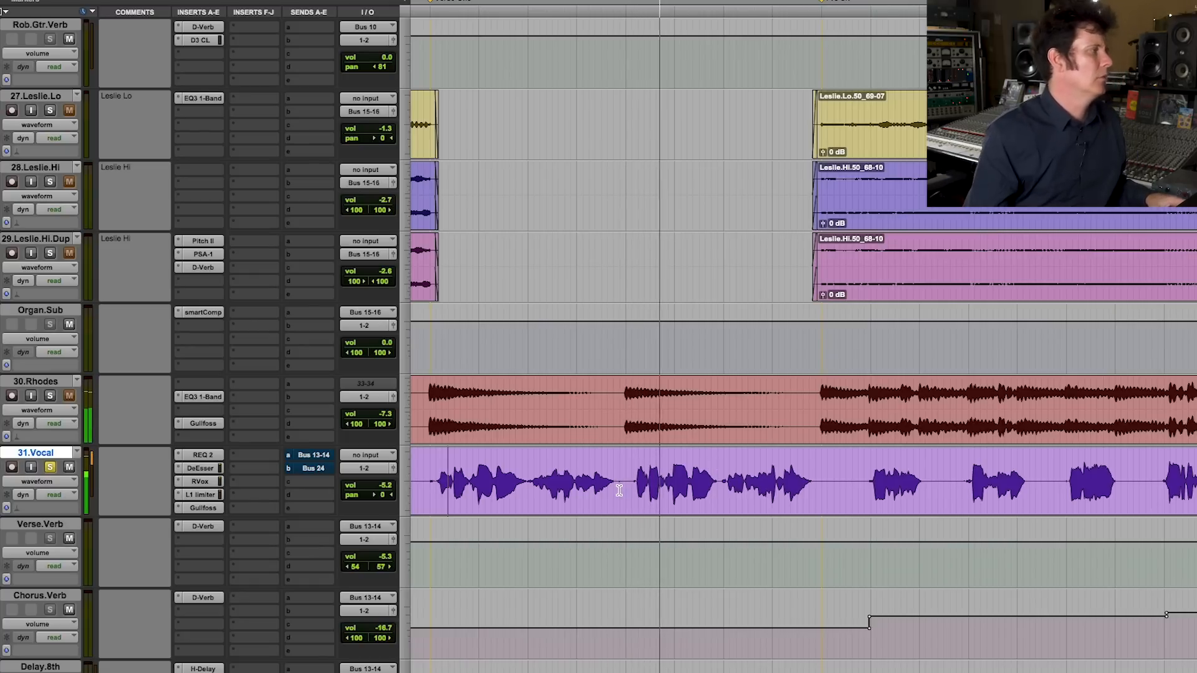
key("r")
key("r")
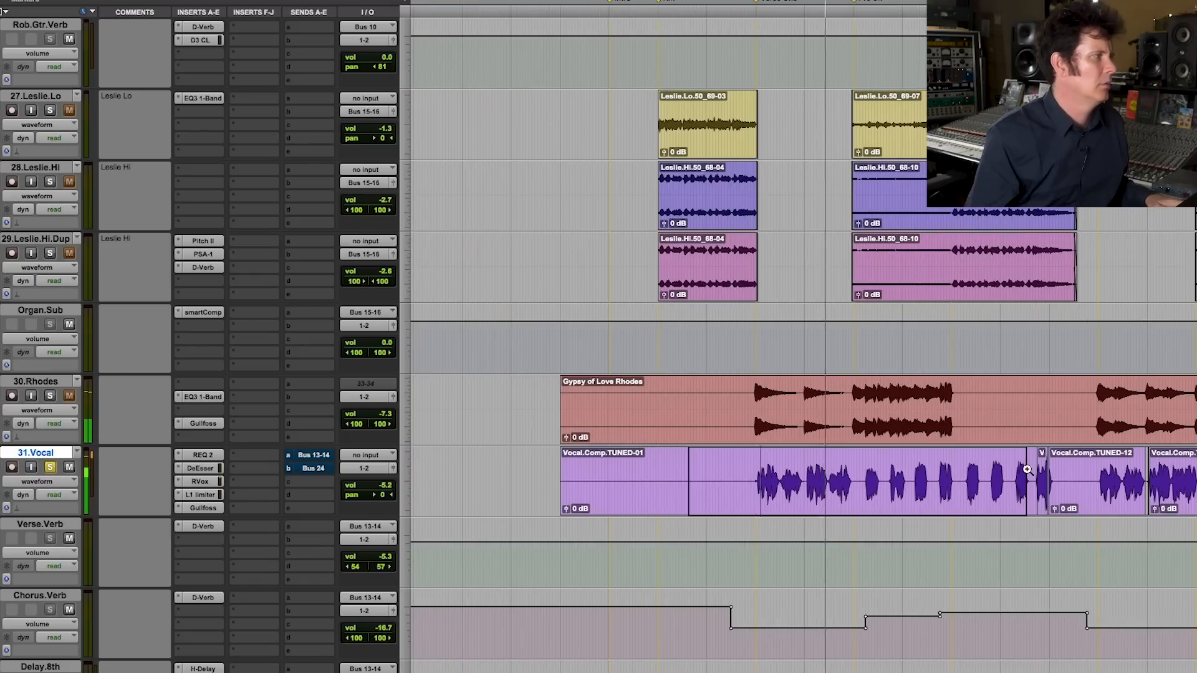
key("t")
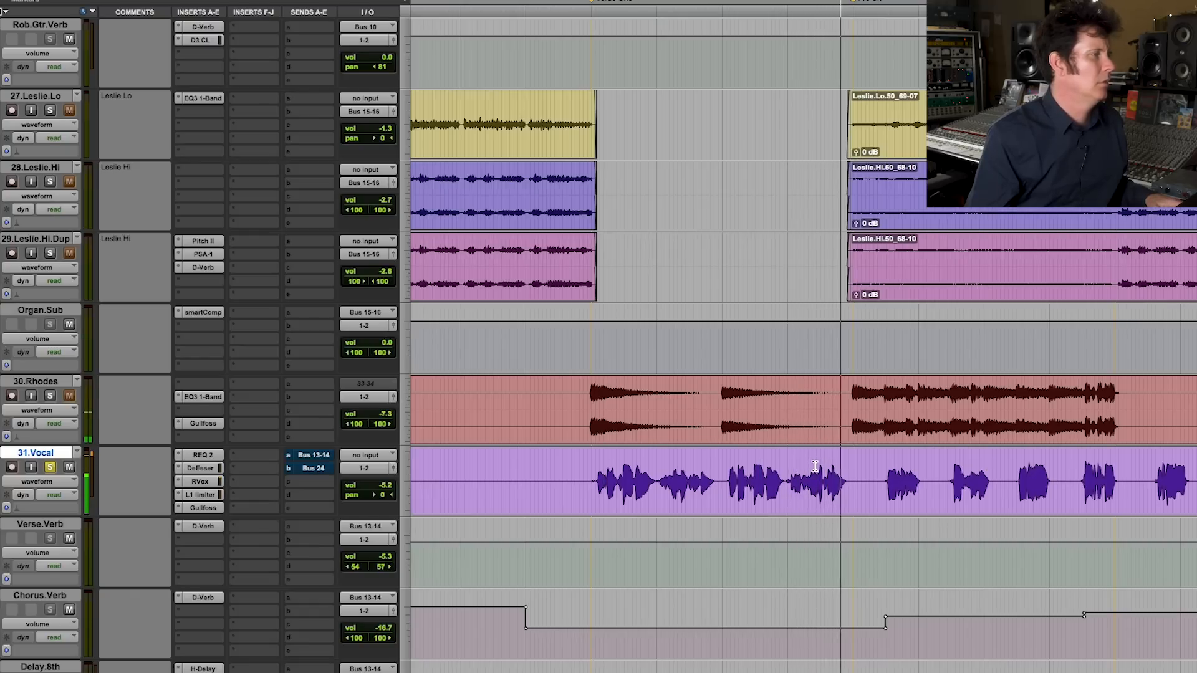
- Bypass the vocal track's five existing inserts and add smartComp on insert F
left_click_drag(207, 493, 211, 503)
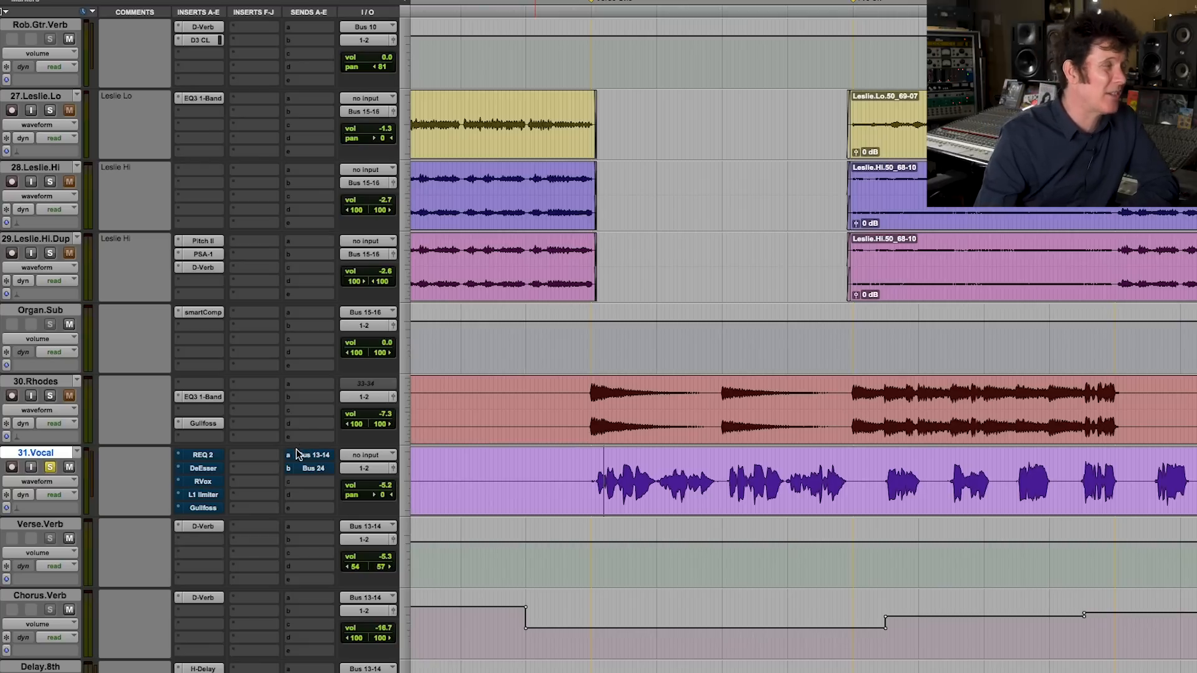
left_click(272, 452)
mouse_move(273, 455)
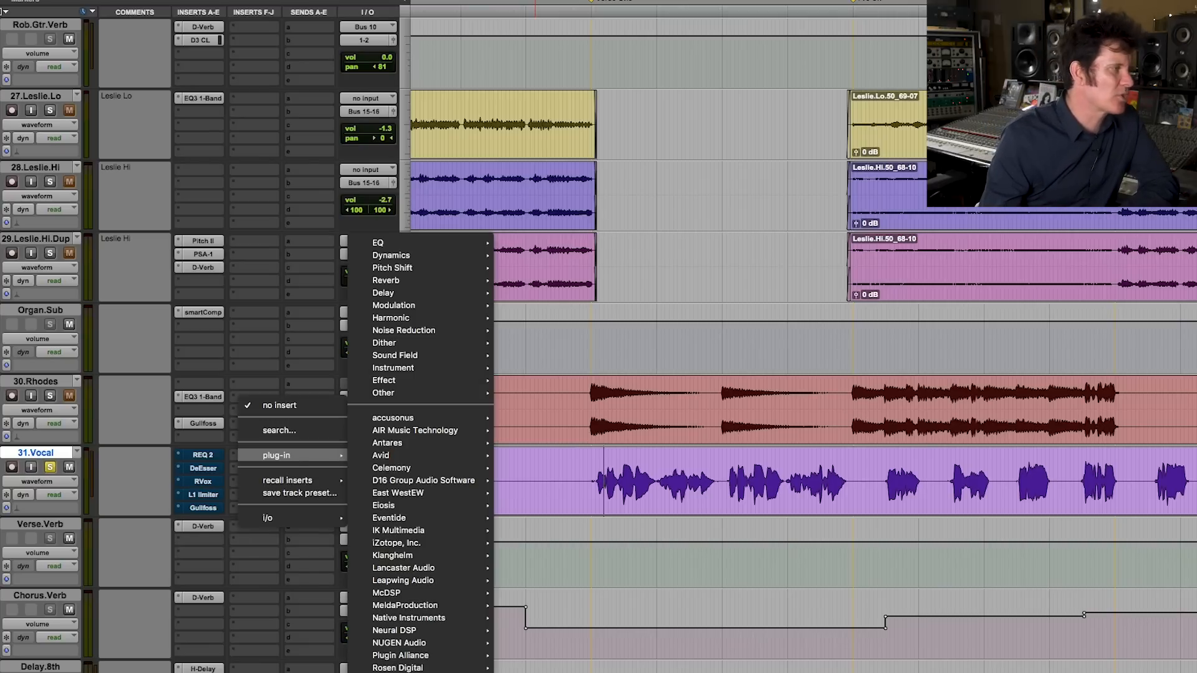
left_click(543, 671)
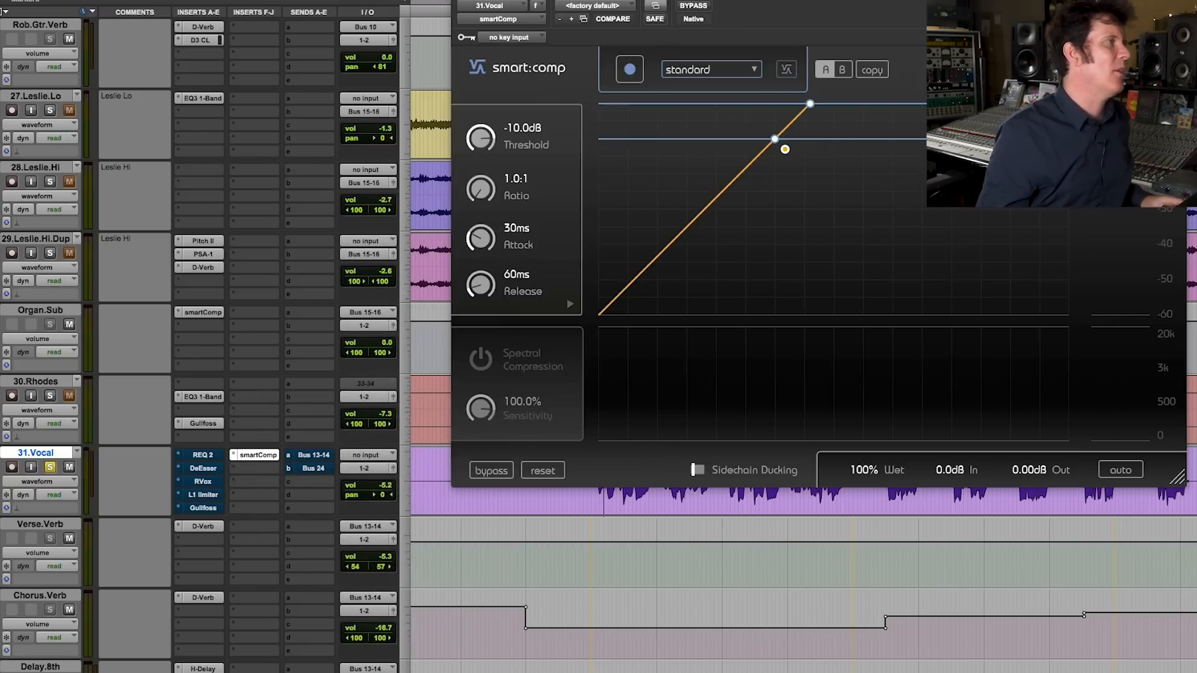
left_click_drag(586, 2, 579, 0)
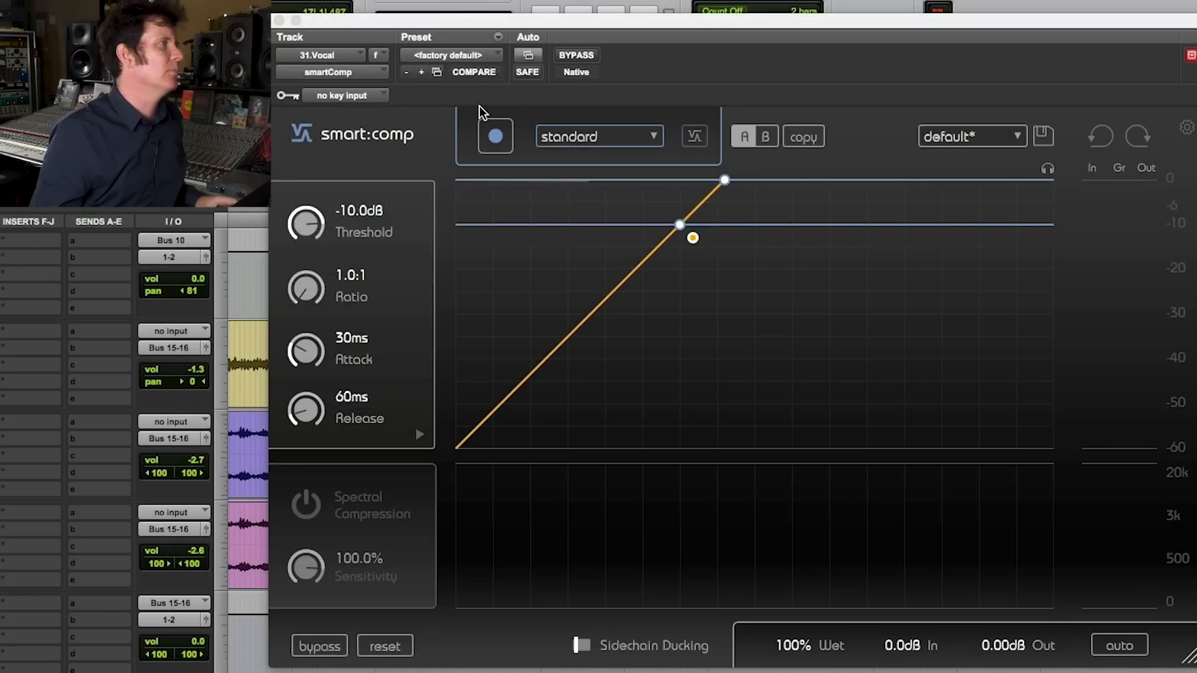
- Choose the vocals male profile in smart:comp and start its learning process on the vocal
left_click(612, 139)
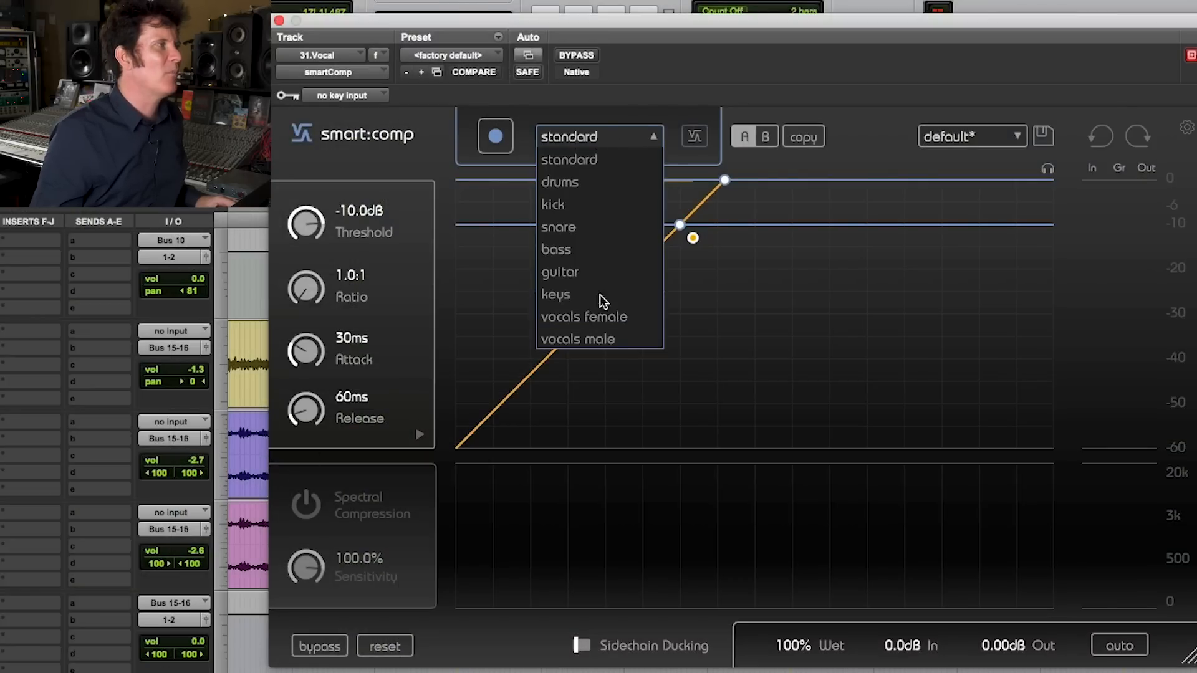
left_click(602, 339)
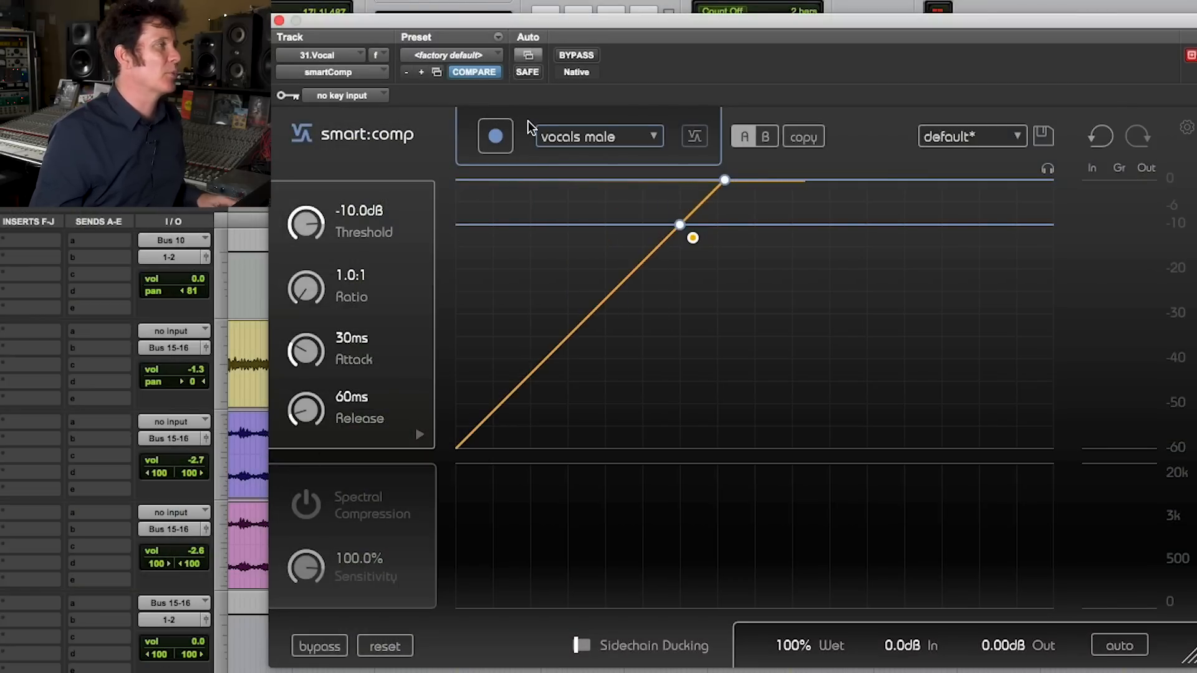
left_click(497, 138)
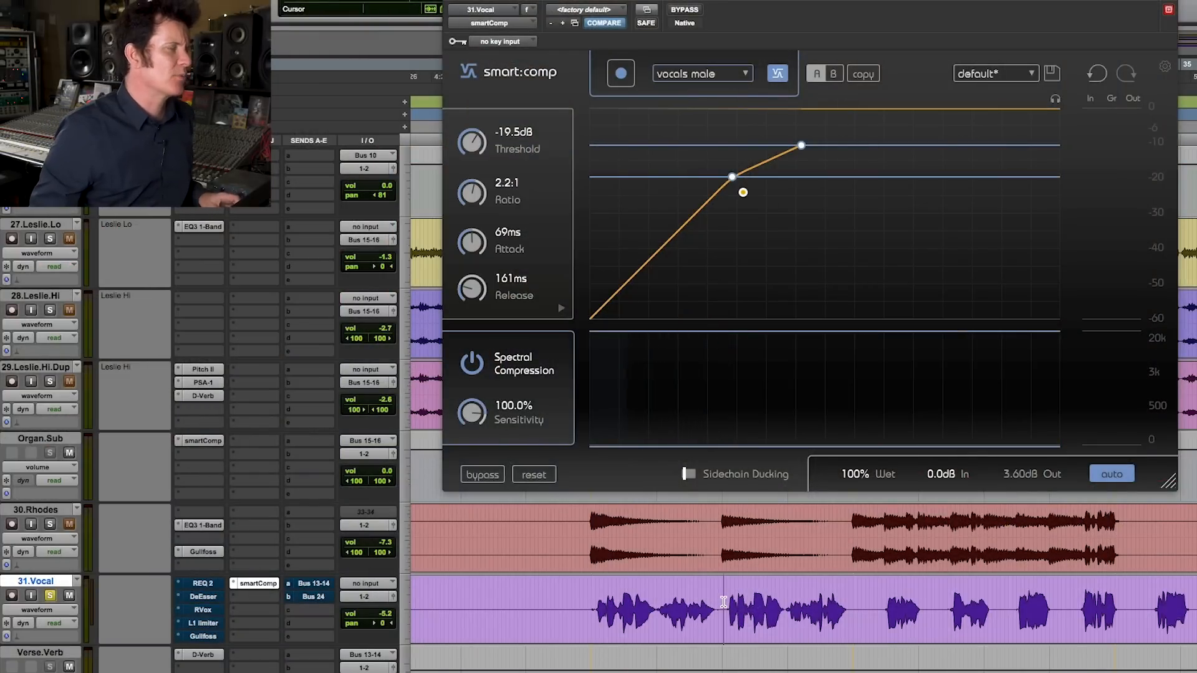
- Play the vocal with the learned smart:comp settings, unsolo it to hear it in the mix, and stop playback
key("space")
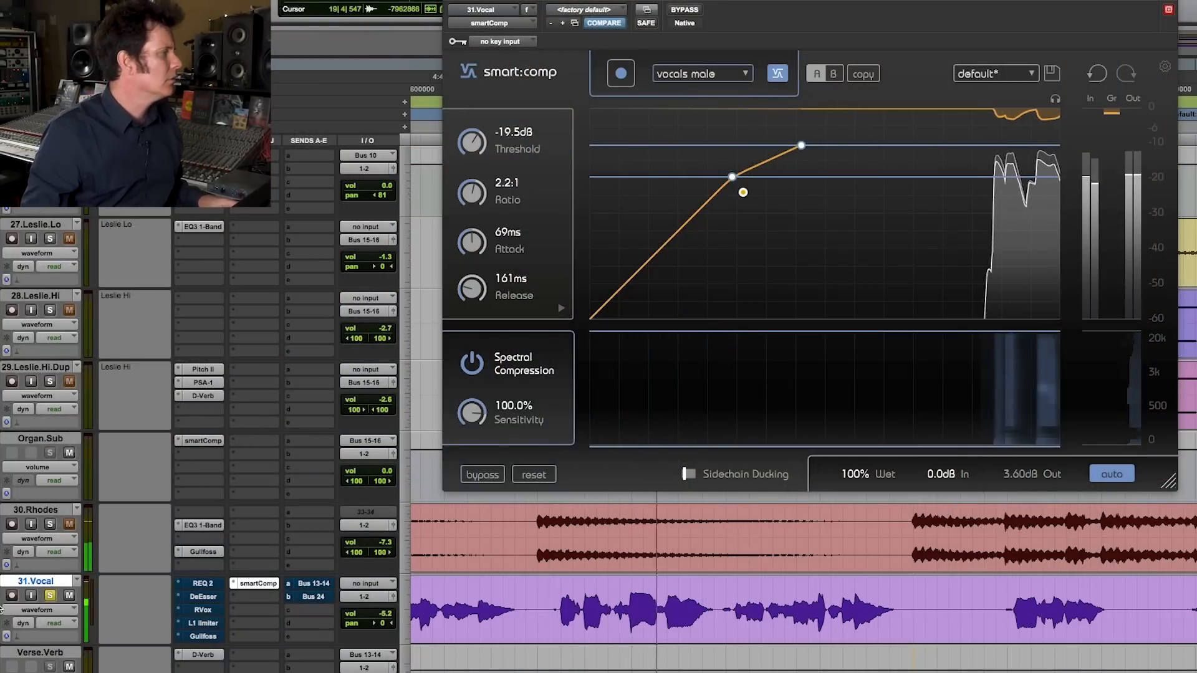
left_click(50, 595)
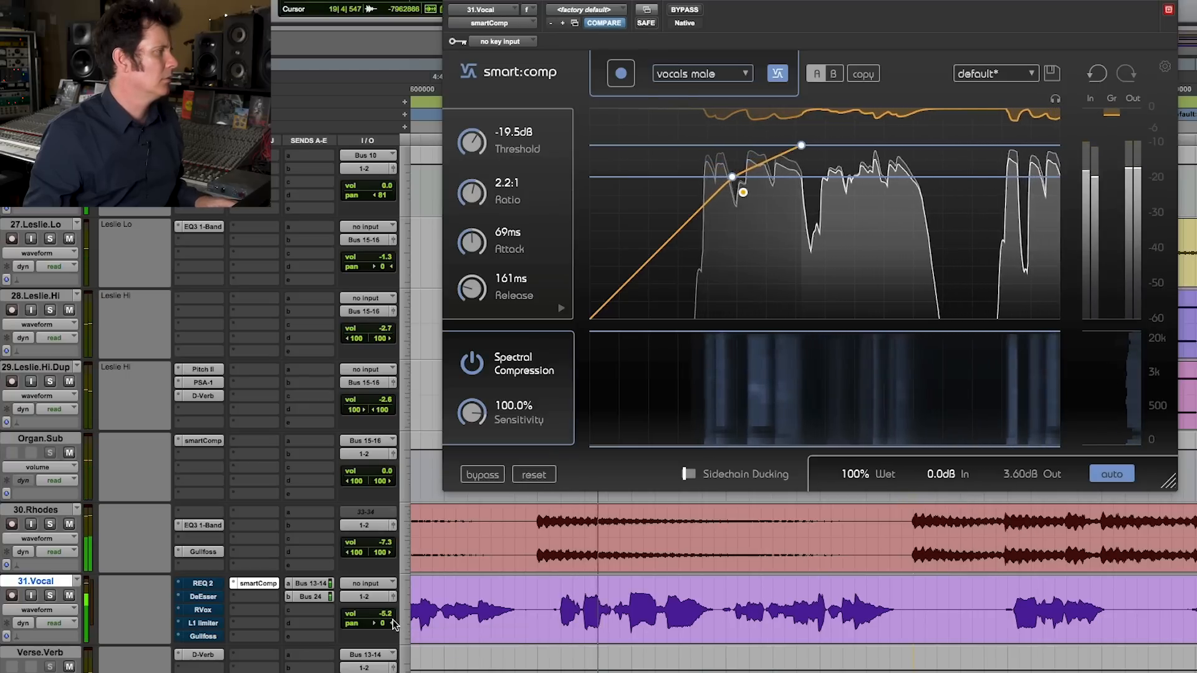
key("space")
- Compare the vocal in the mix with smartComp bypassed and the original REQ 2, DeEsser, RVox and L1 limiter active
left_click(261, 584, "super")
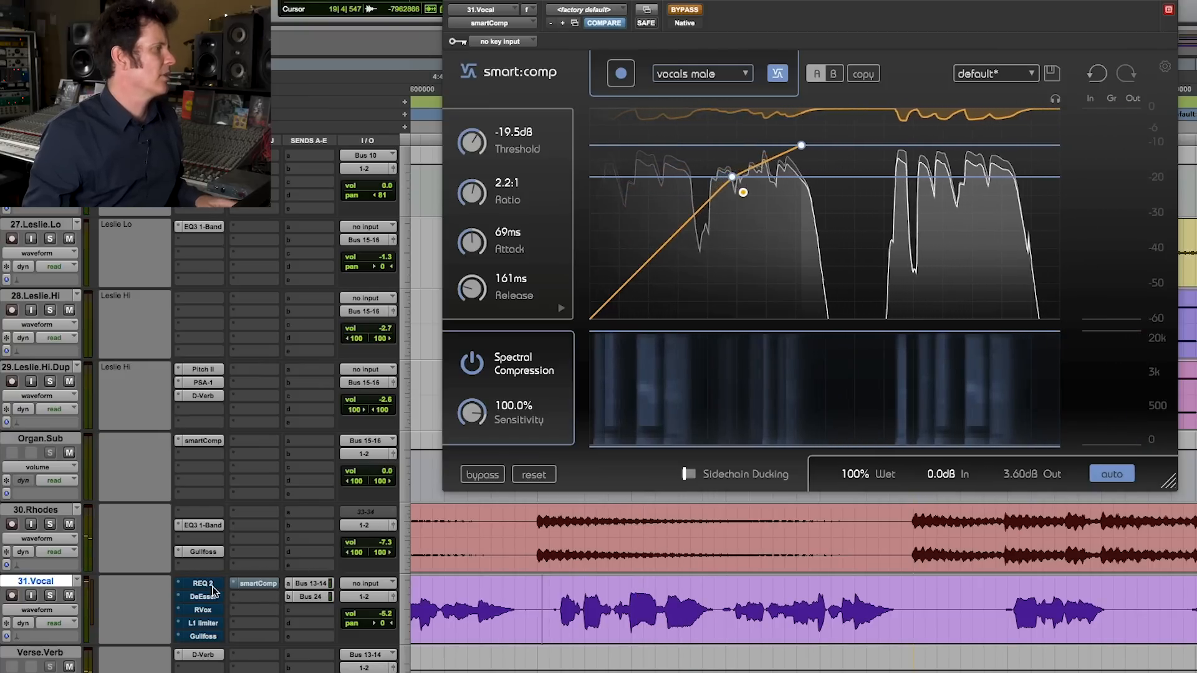
left_click(203, 609, "super")
left_click(203, 623, "super")
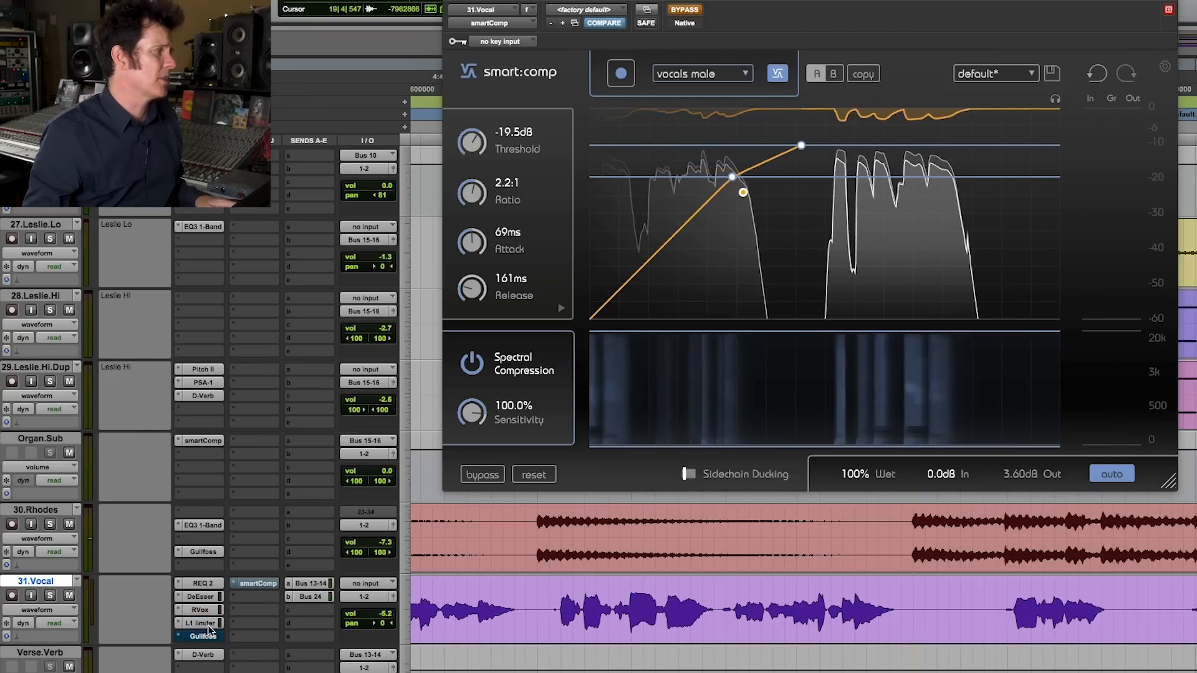
key("space")
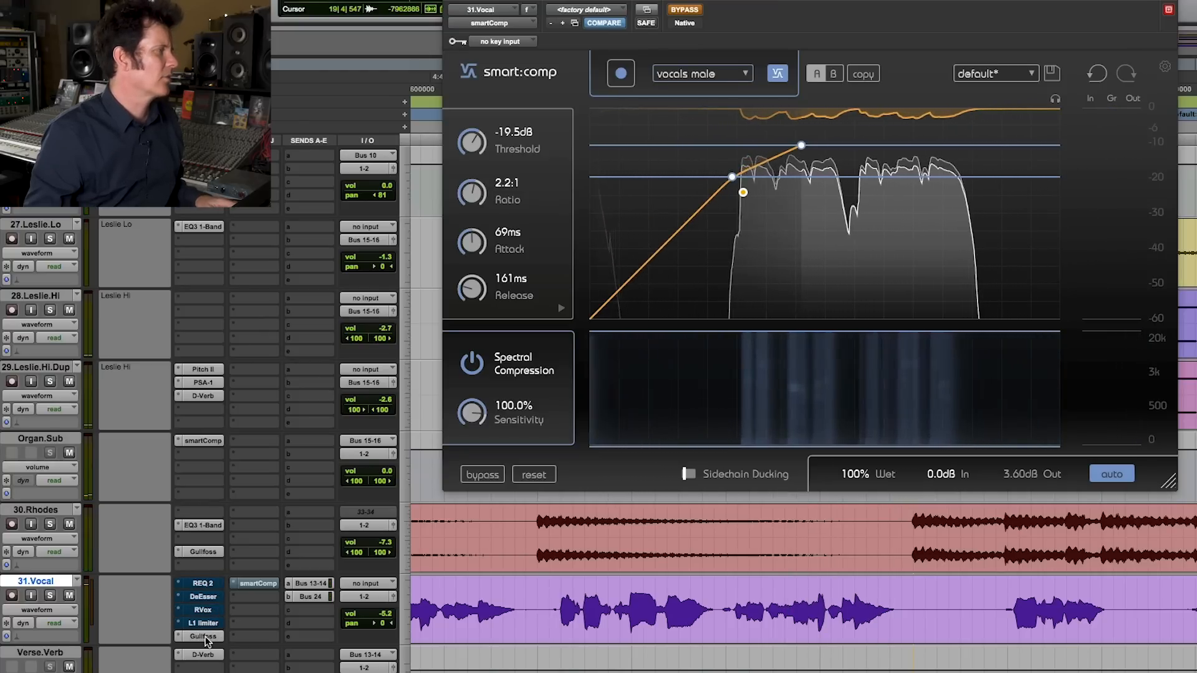
key("space")
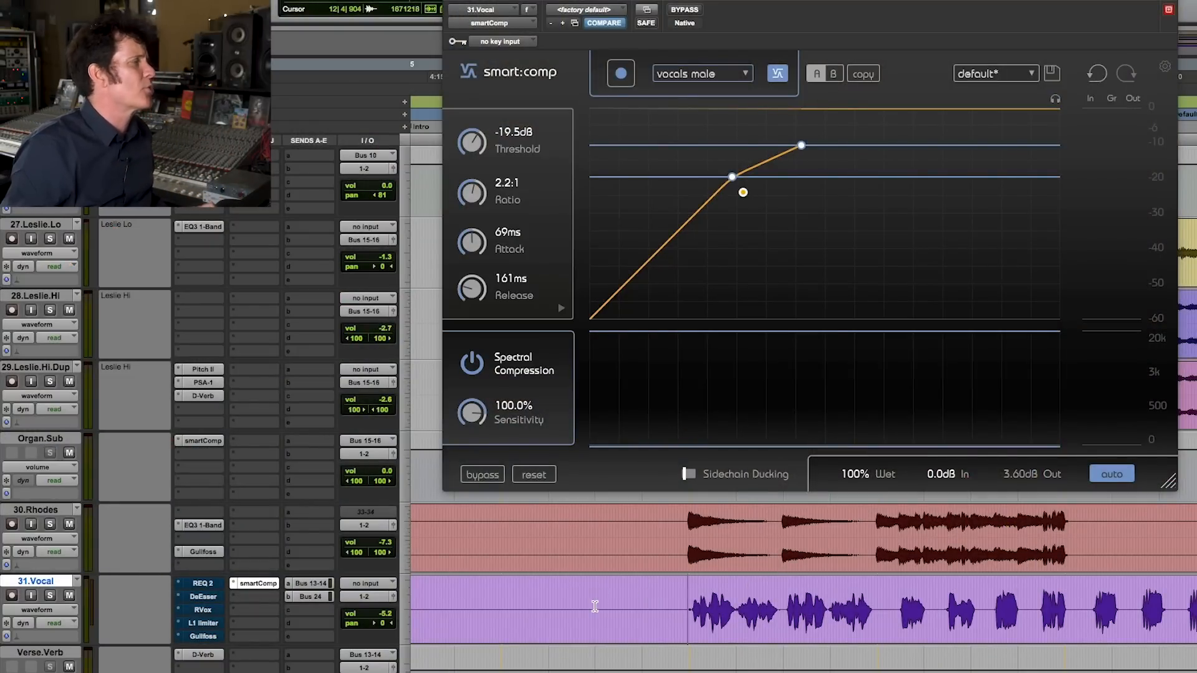
- Play the mix from the start of the verse with smartComp active on the vocal and bypass it for comparison
key("space")
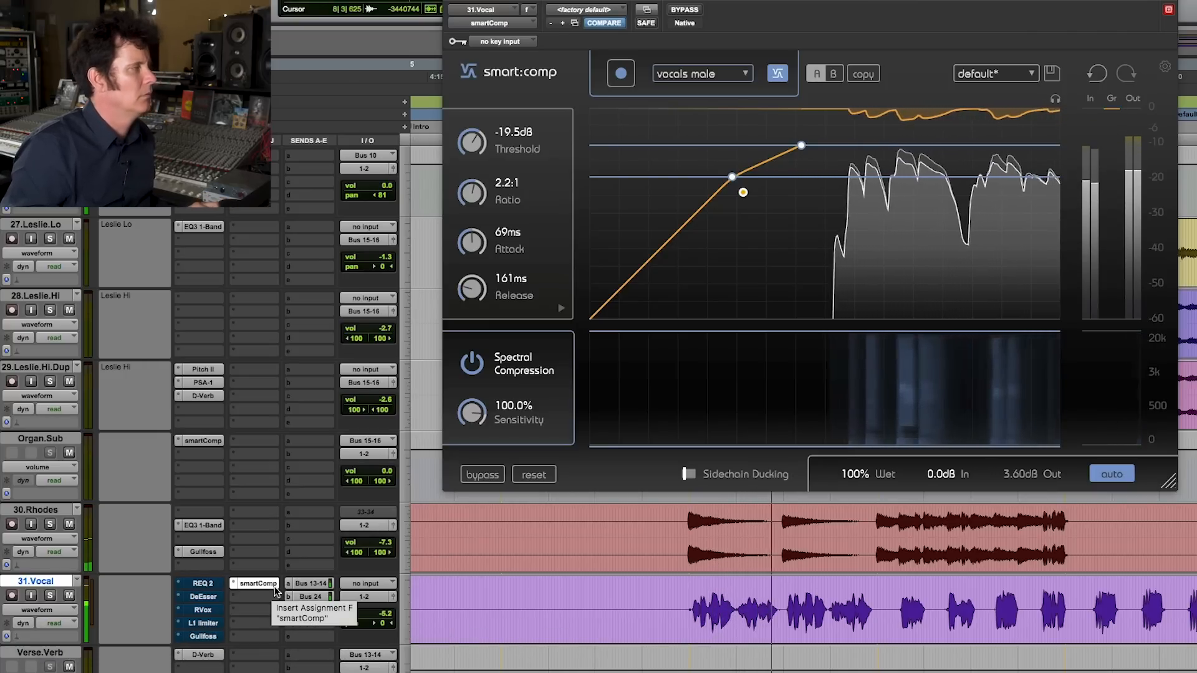
left_click(263, 585, "super")
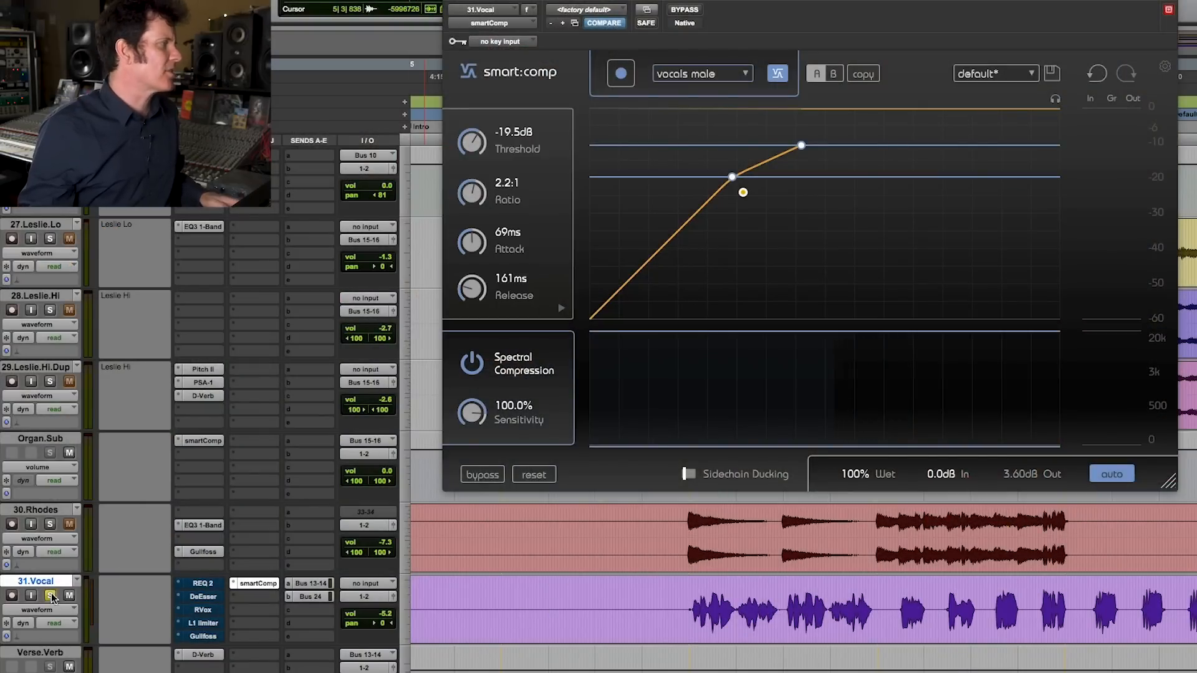
- Solo the vocal with its Bus 13-14 and Bus 24 sends muted, and replay the verse, bypassing smartComp partway through
left_click(861, 591)
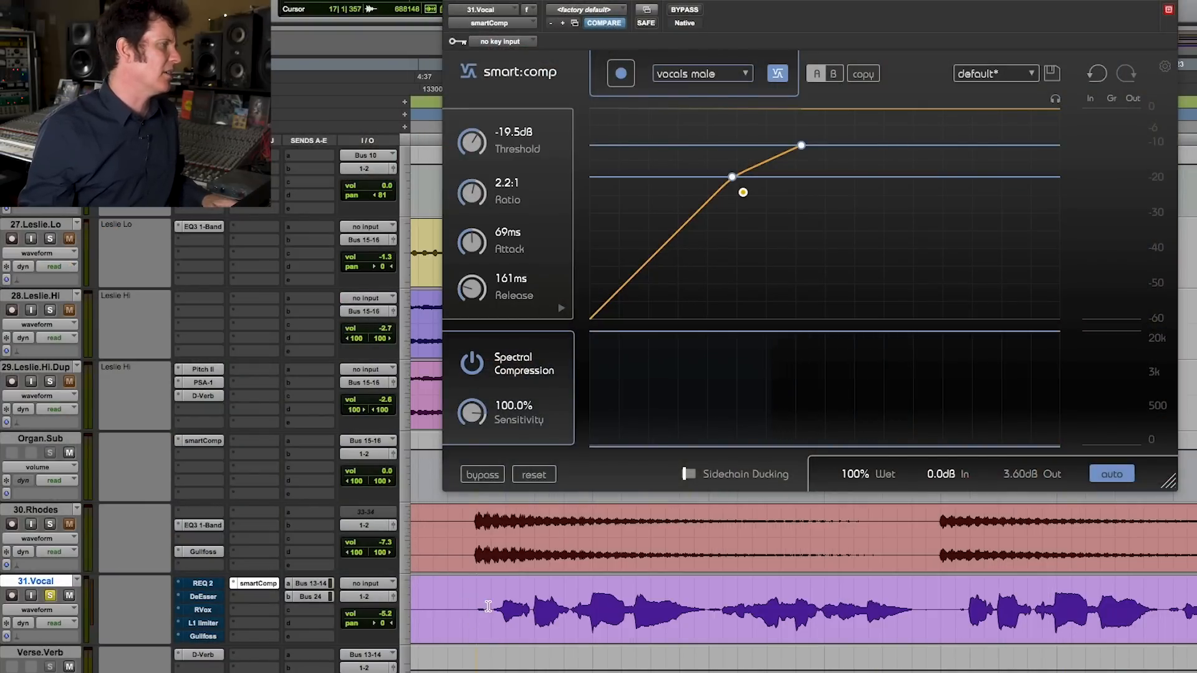
key("space")
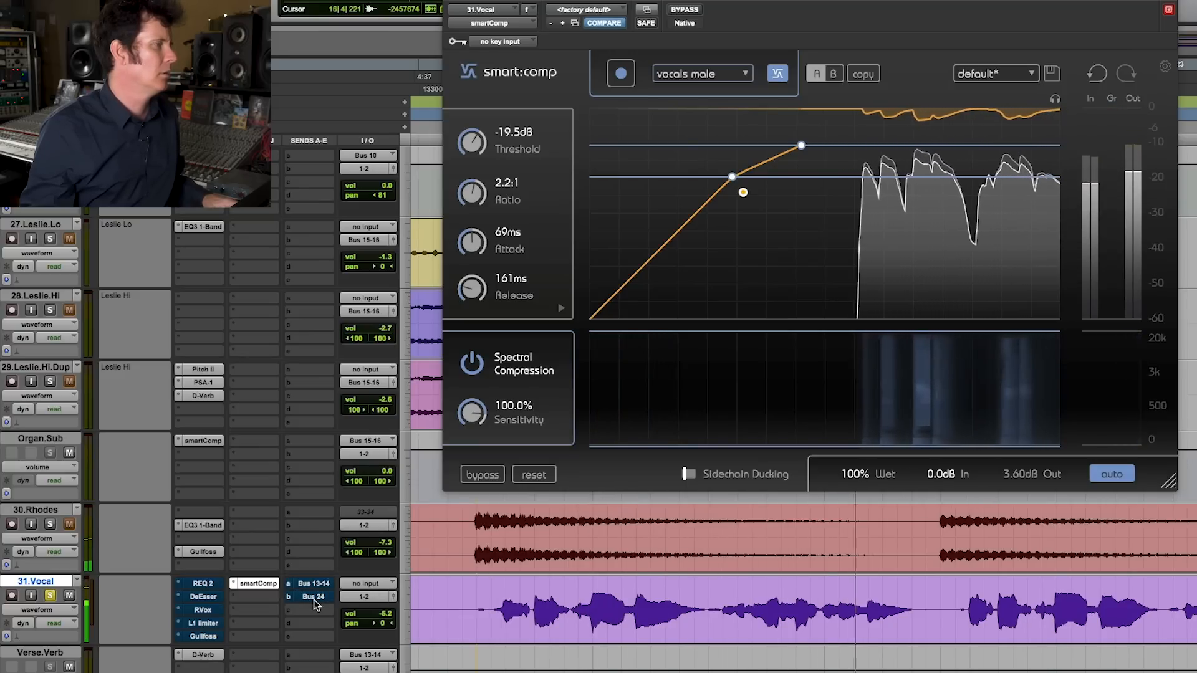
left_click(266, 585, "super")
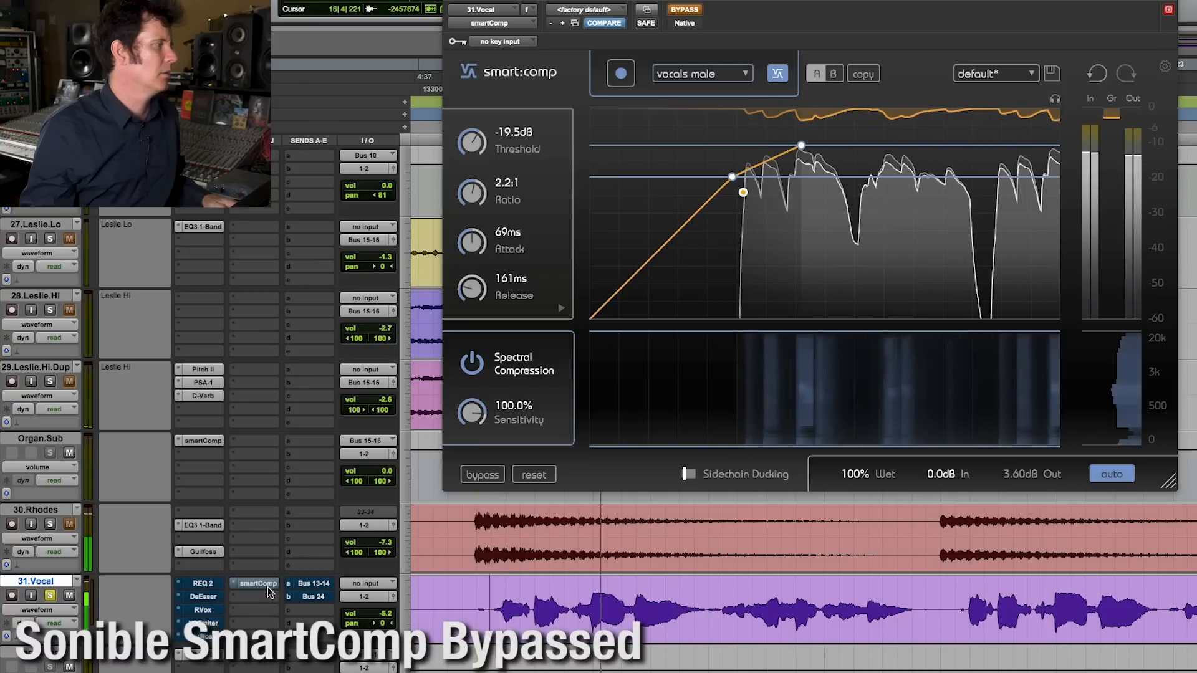
- Reactivate smartComp on the soloed vocal during playback
left_click(267, 584, "super")
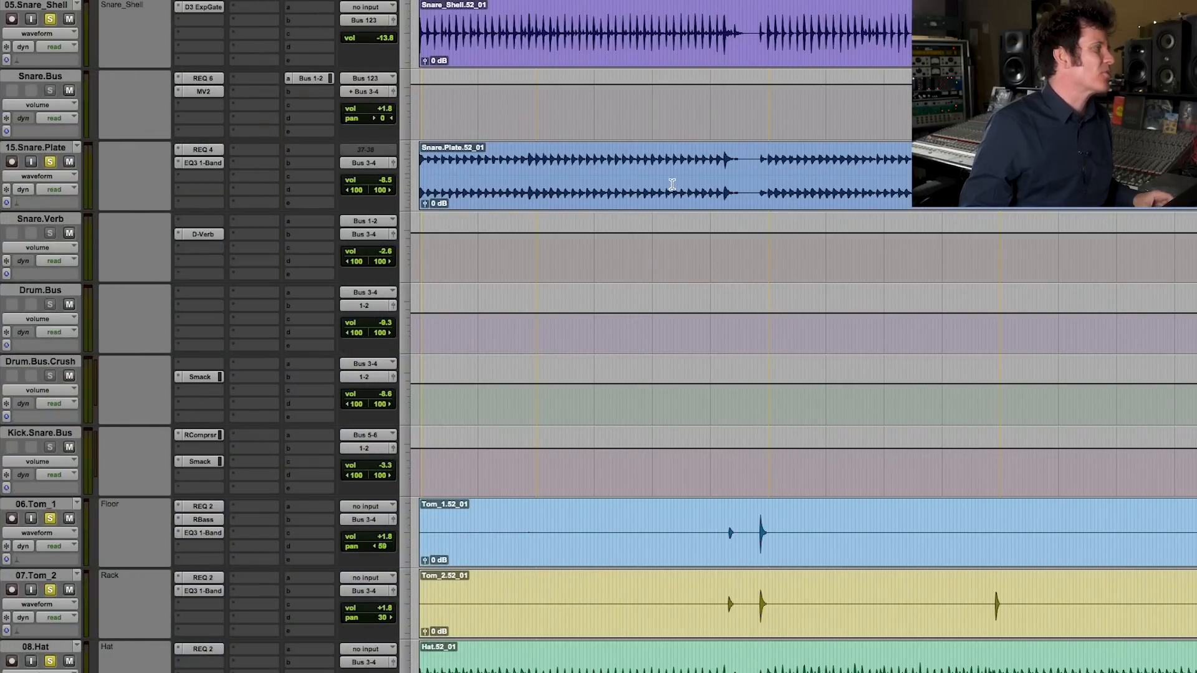
- Route the outputs of Drum.Bus, Drum.Bus.Crush and Kick.Snare.Bus to Bus 17-18
scroll(710, 222, "down", 10)
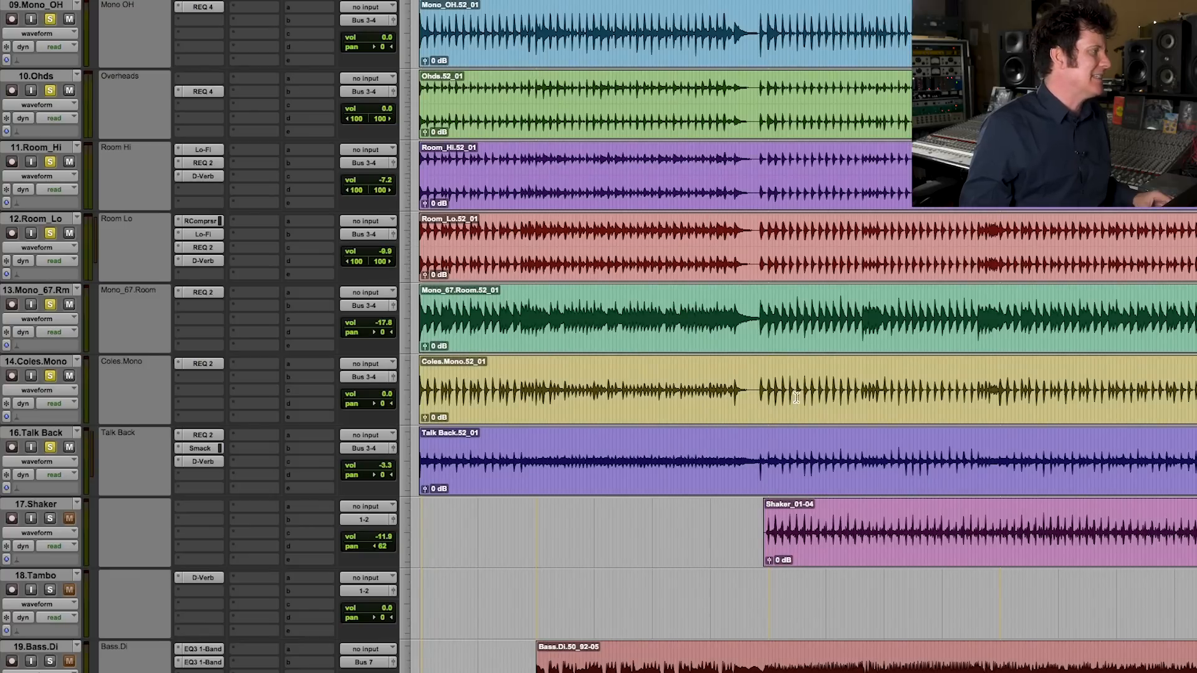
scroll(796, 398, "down", 5)
scroll(796, 401, "up", 12)
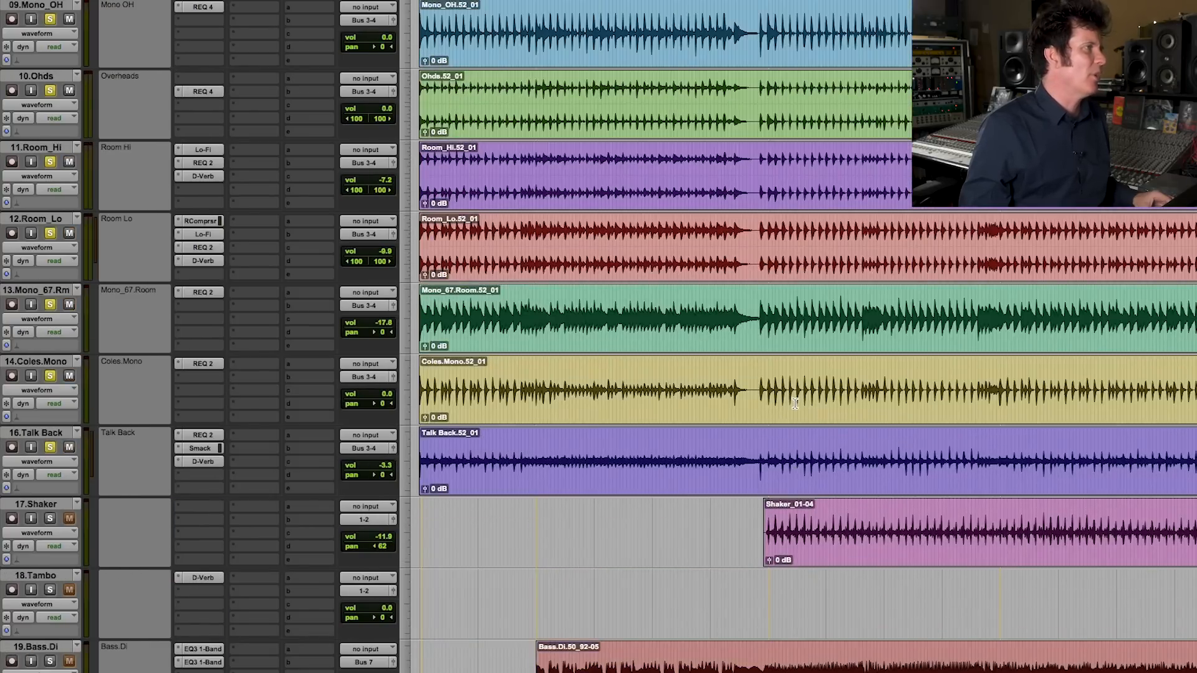
scroll(792, 409, "up", 2)
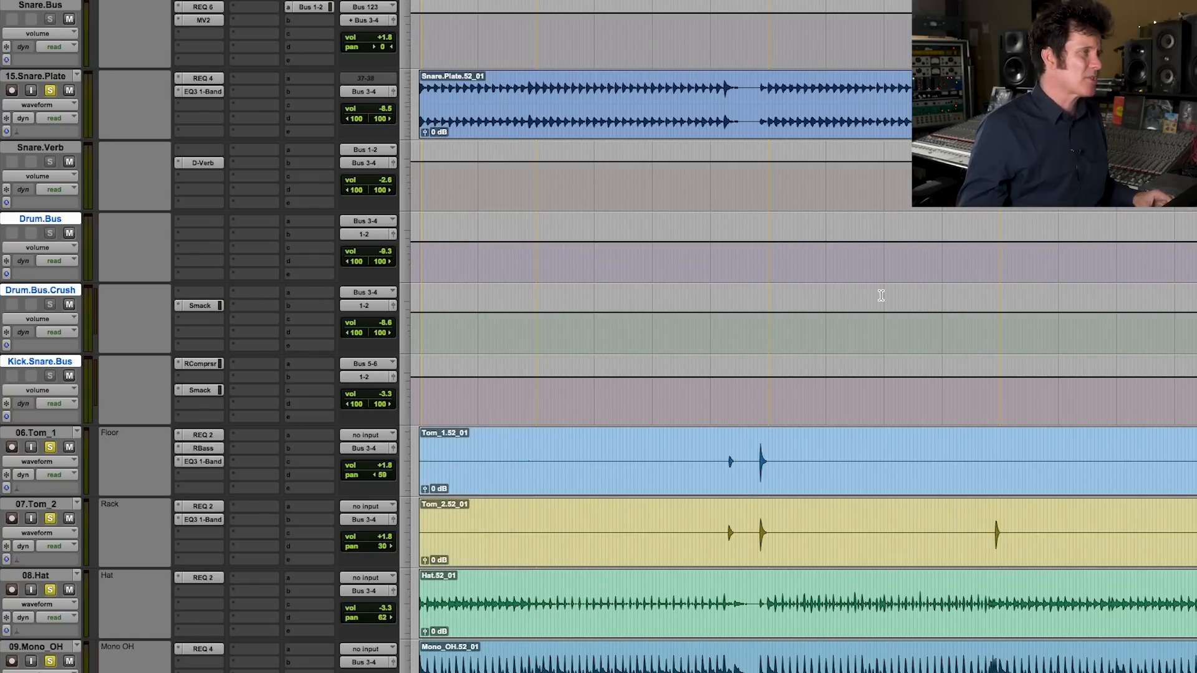
left_click(759, 99)
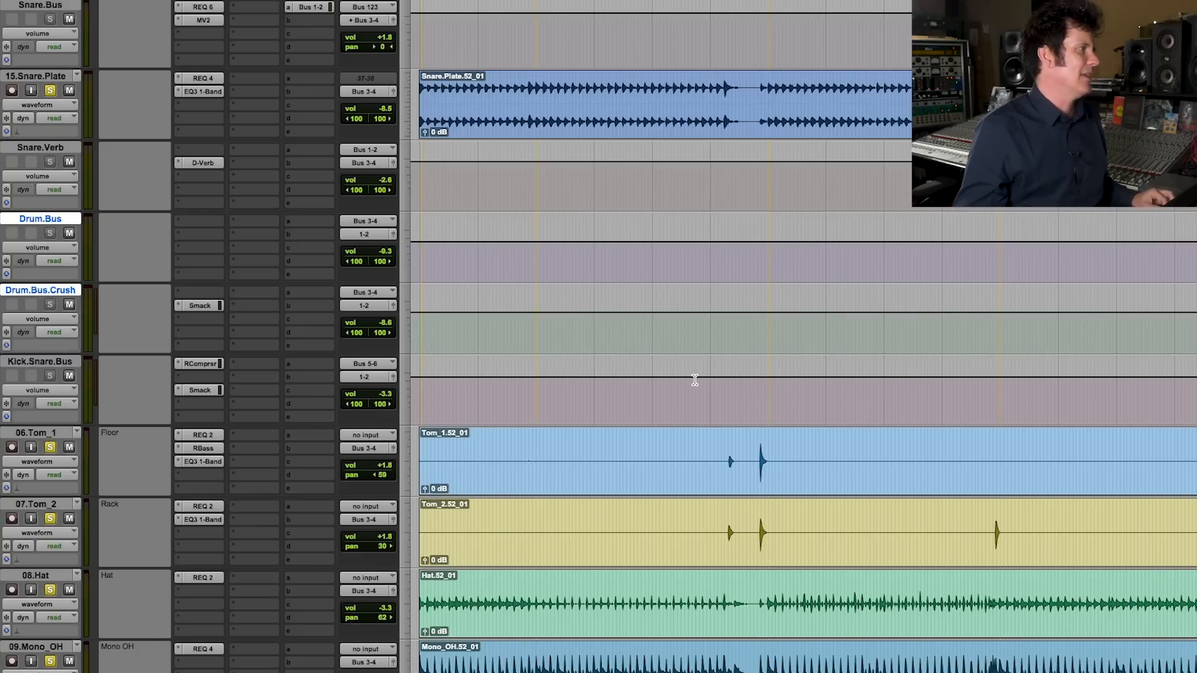
left_click(373, 236)
mouse_move(375, 247)
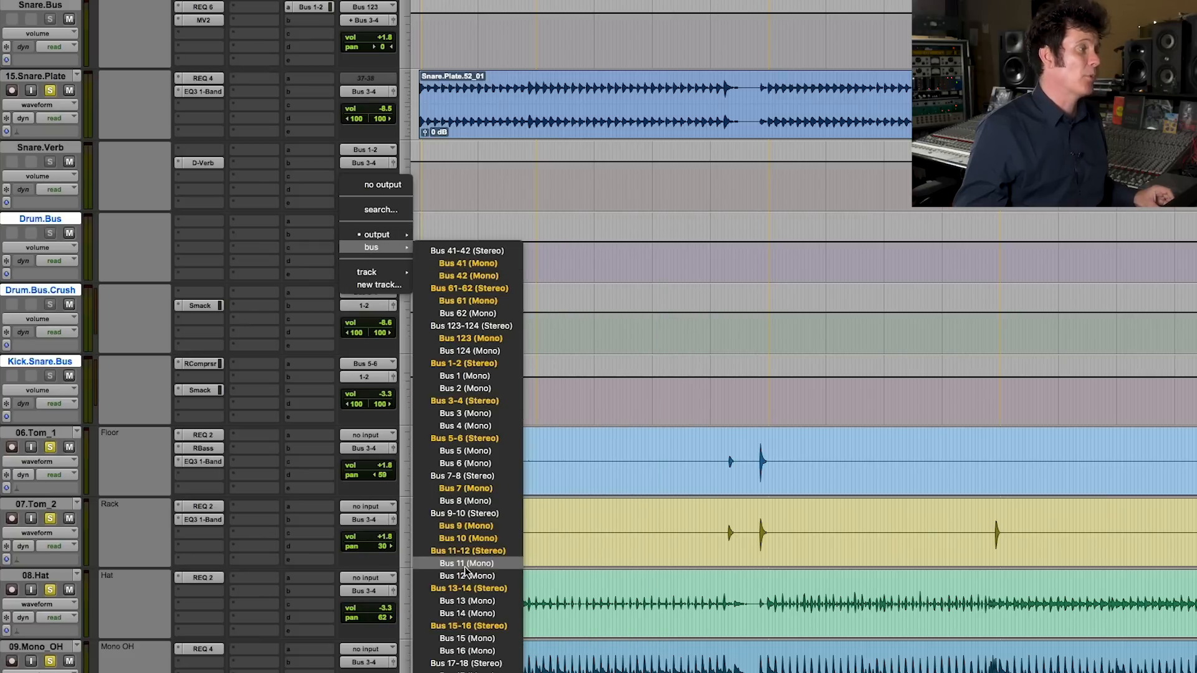
left_click(685, 234)
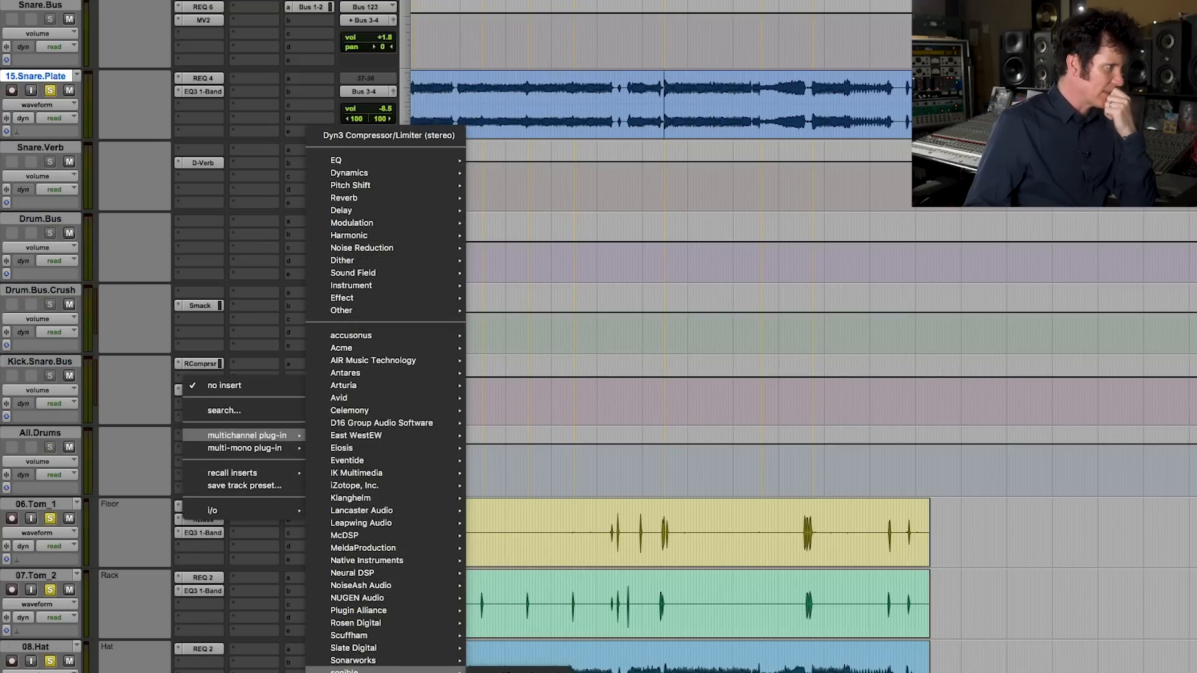
- Insert the stereo smartComp plug-in on the All.Drums track and select its drums profile
left_click(585, 406)
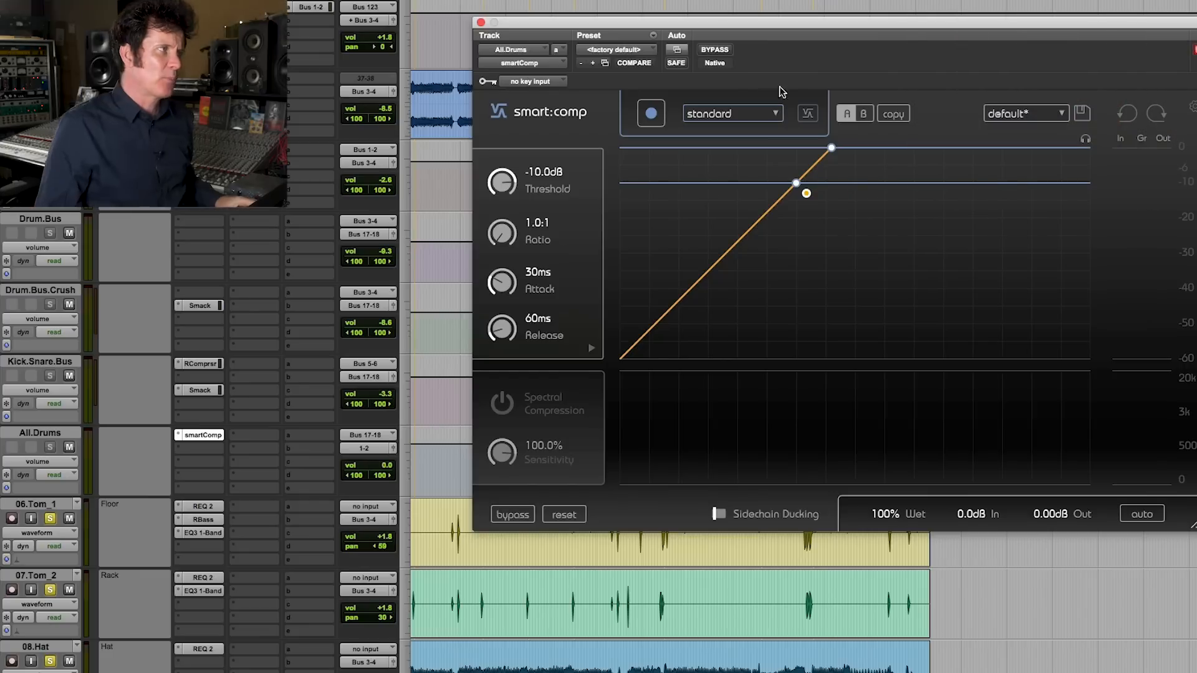
left_click(761, 119)
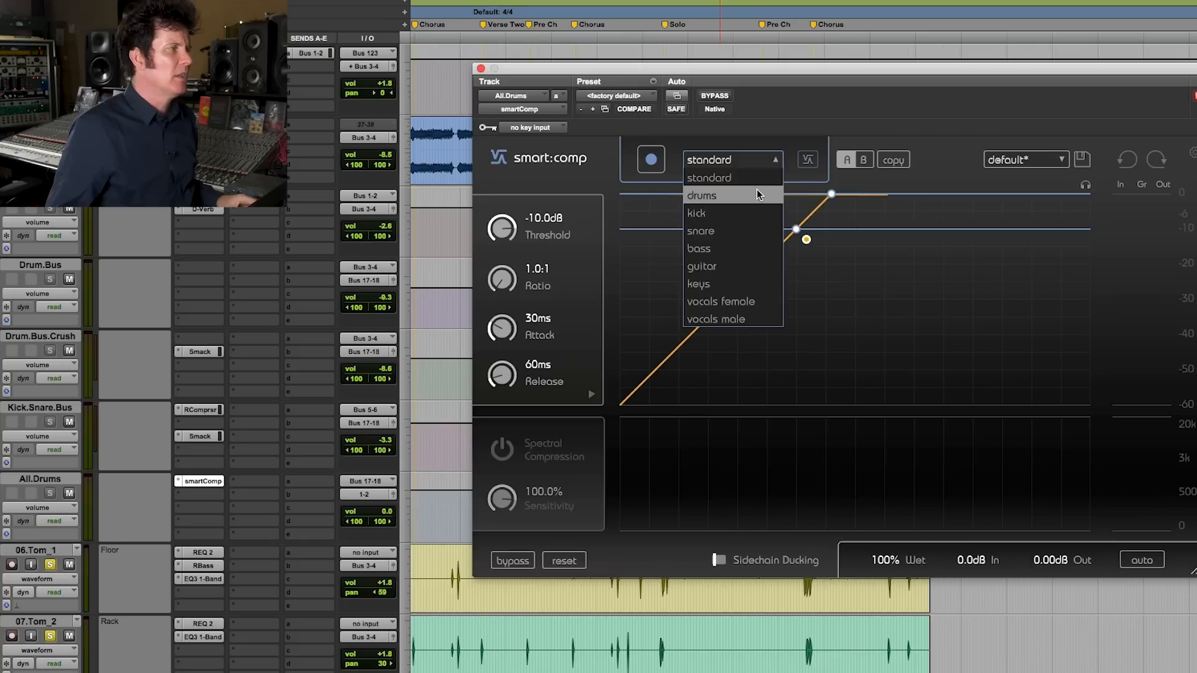
left_click(759, 150)
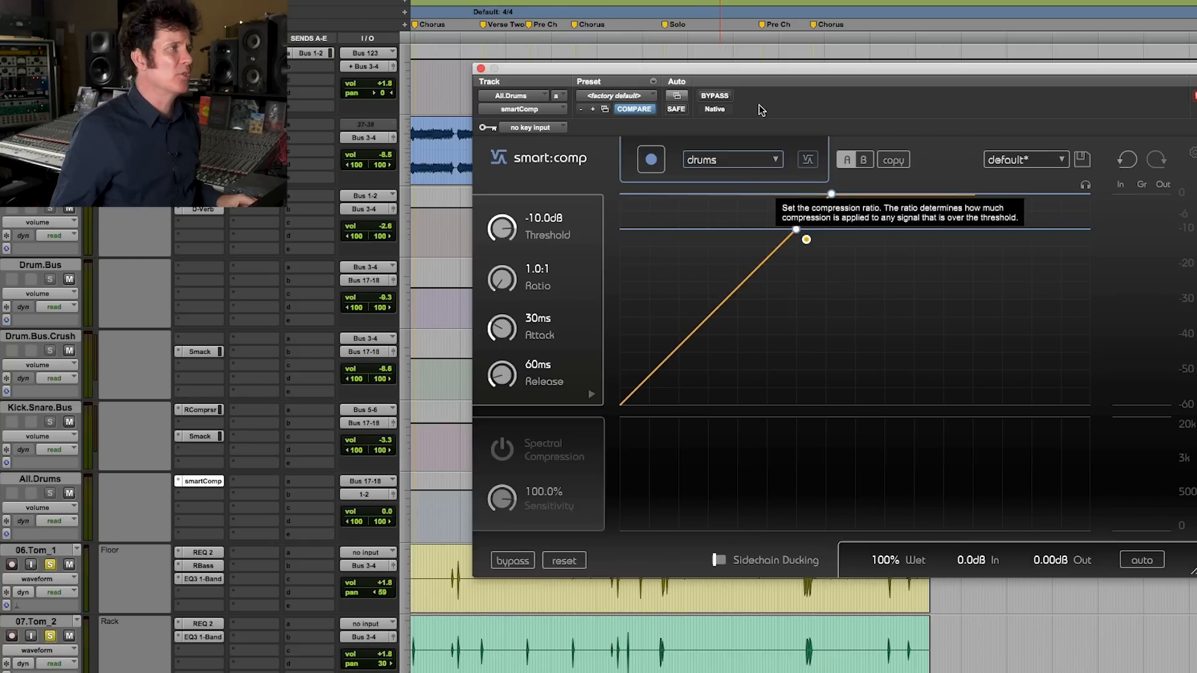
left_click_drag(809, 82, 804, 11)
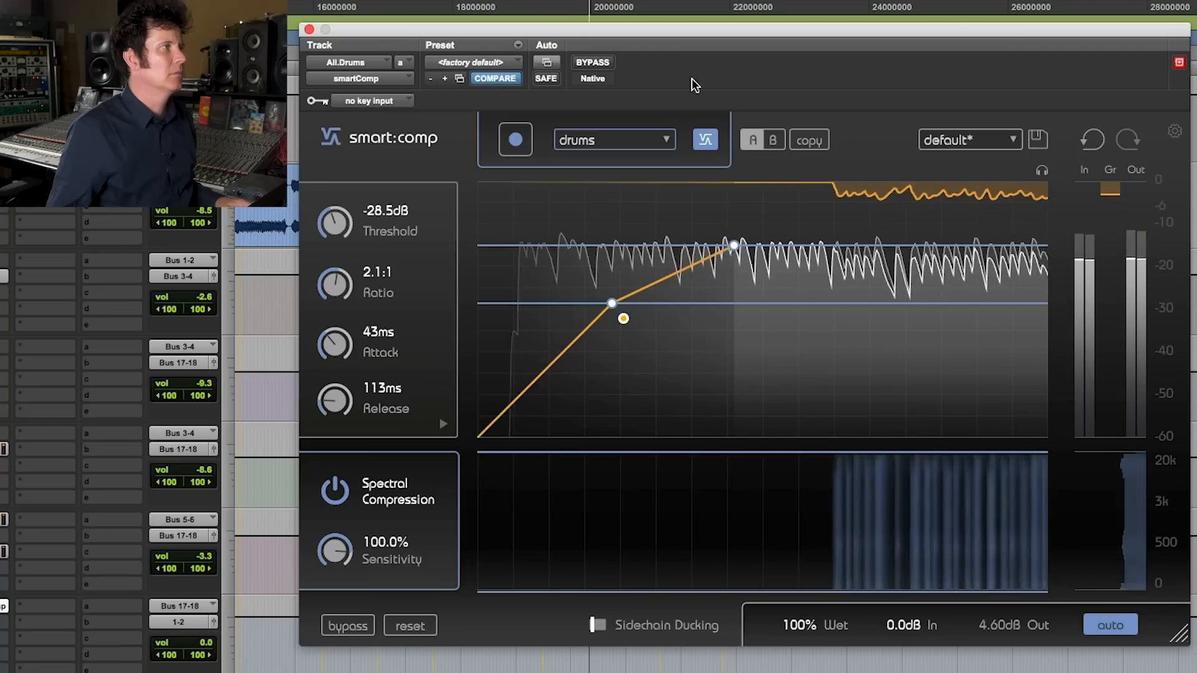
- Compare the drums with smartComp bypassed and active by repeatedly toggling the plug-in's bypass during playback
left_click(599, 63)
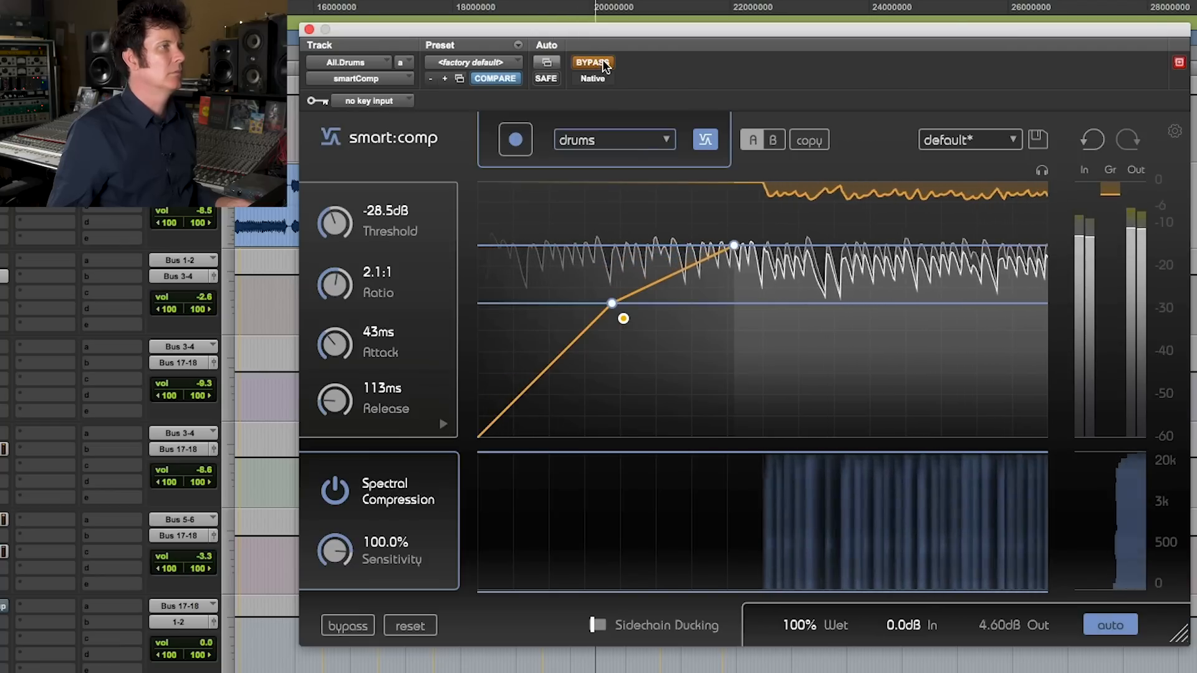
left_click(592, 62)
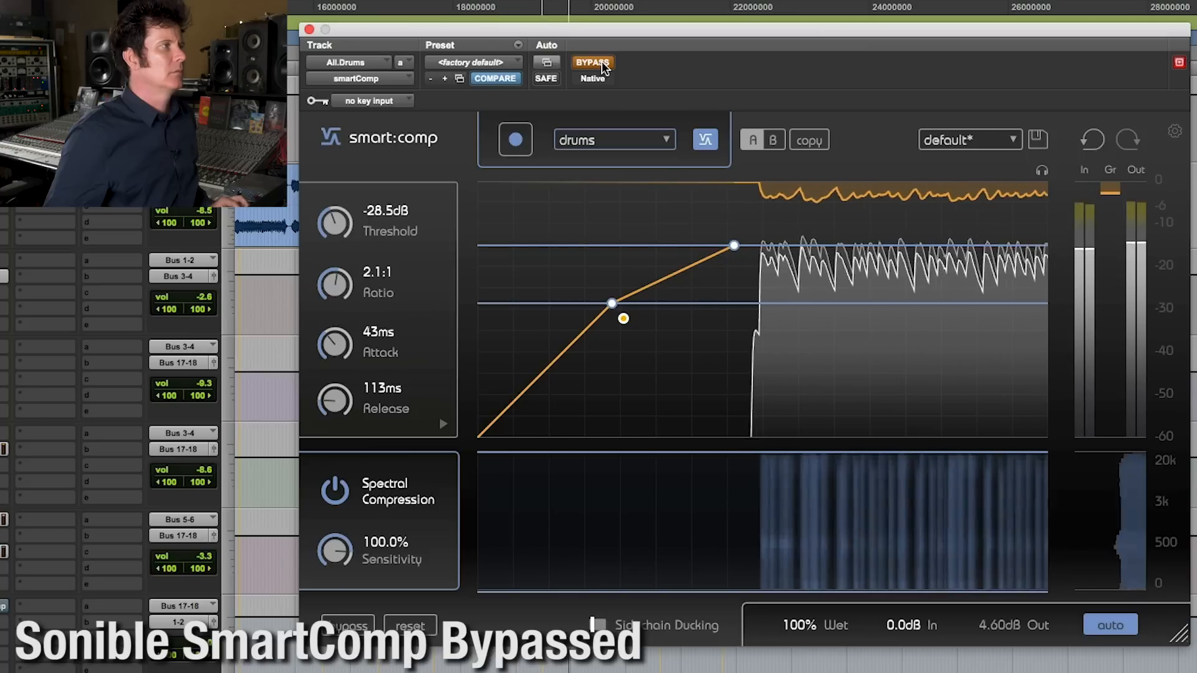
left_click(603, 63)
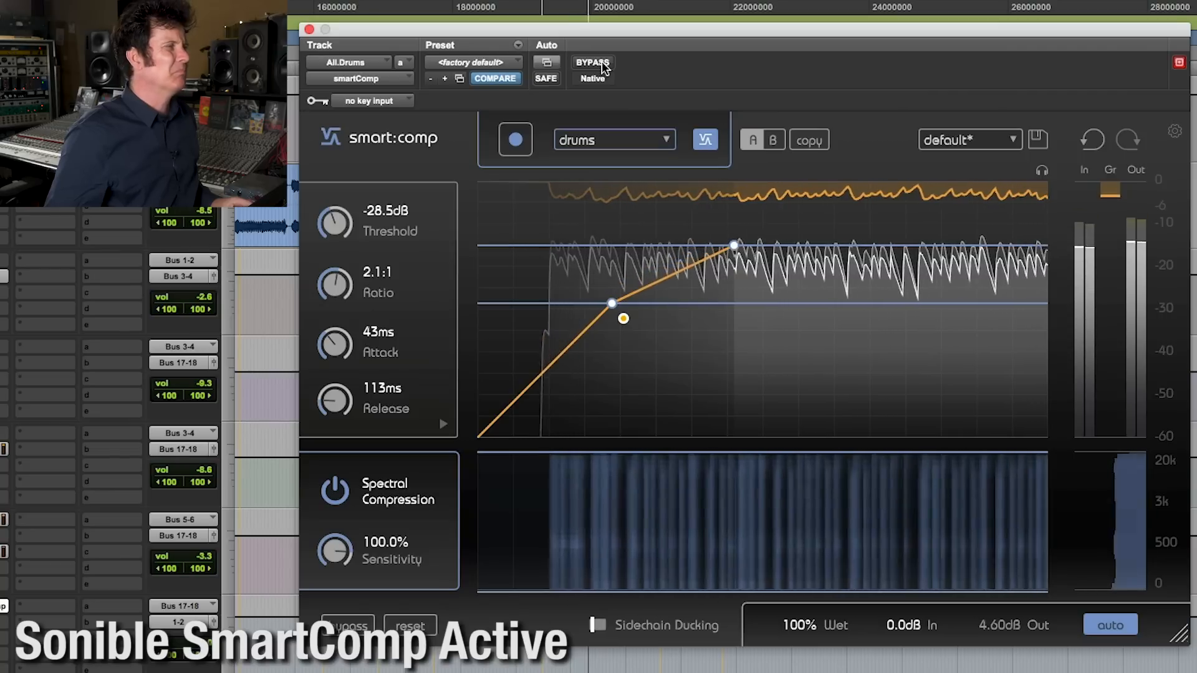
left_click(603, 64)
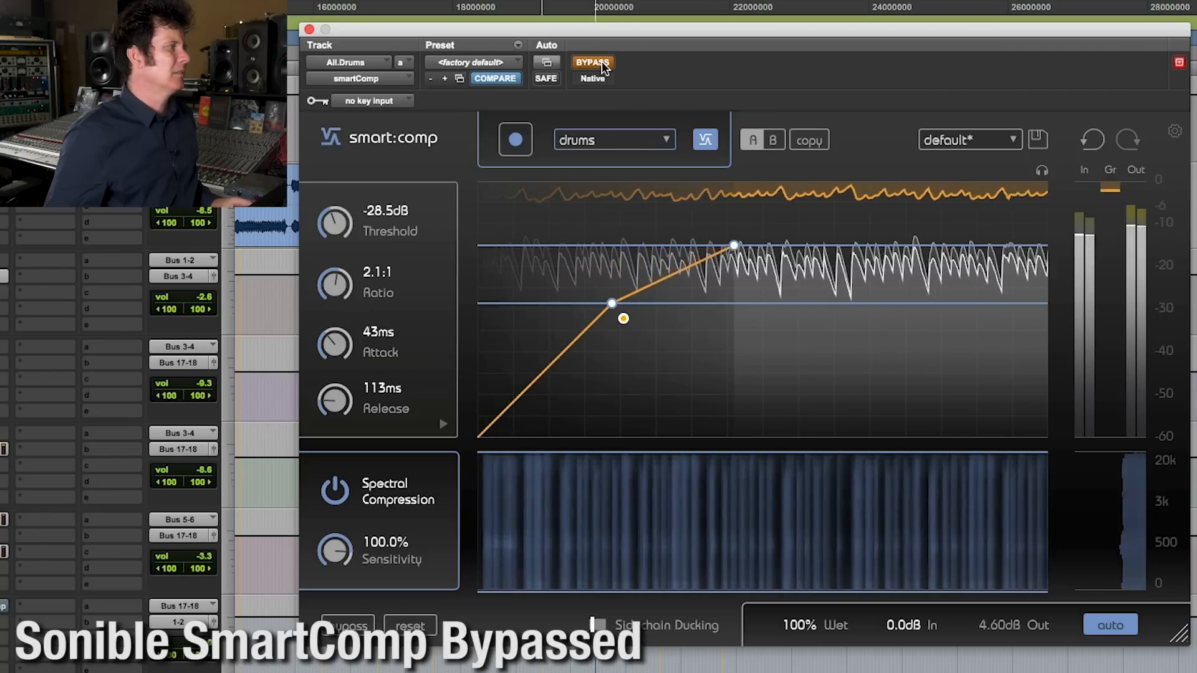
left_click(603, 63)
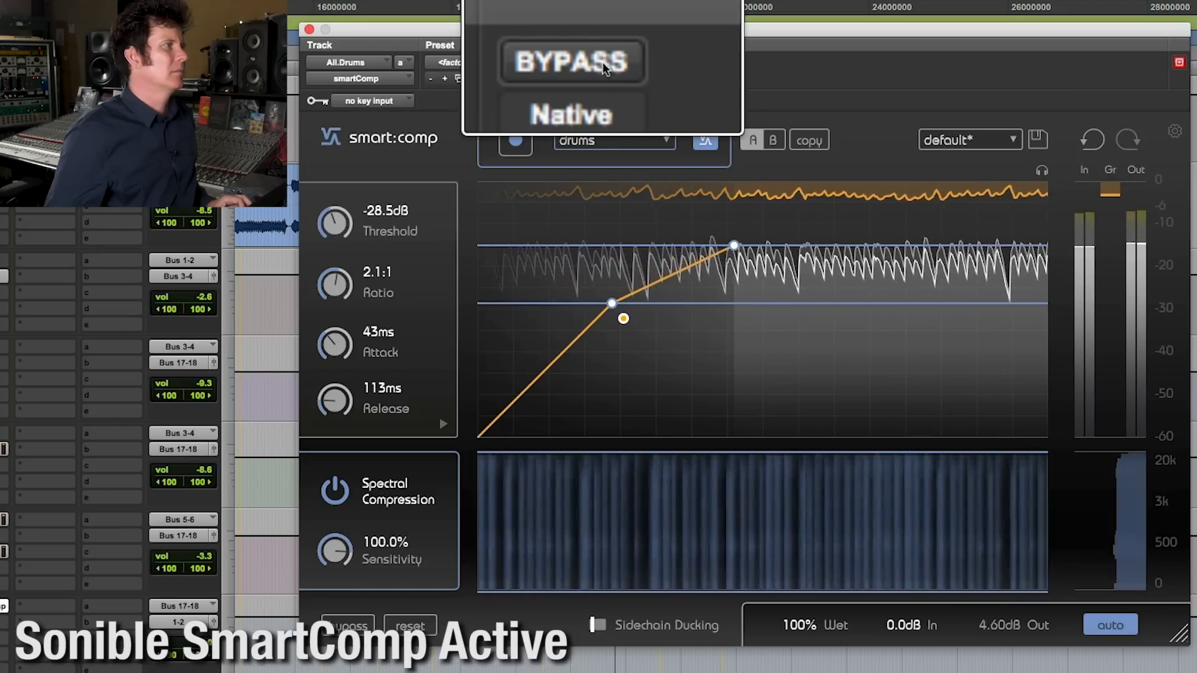
left_click(603, 67)
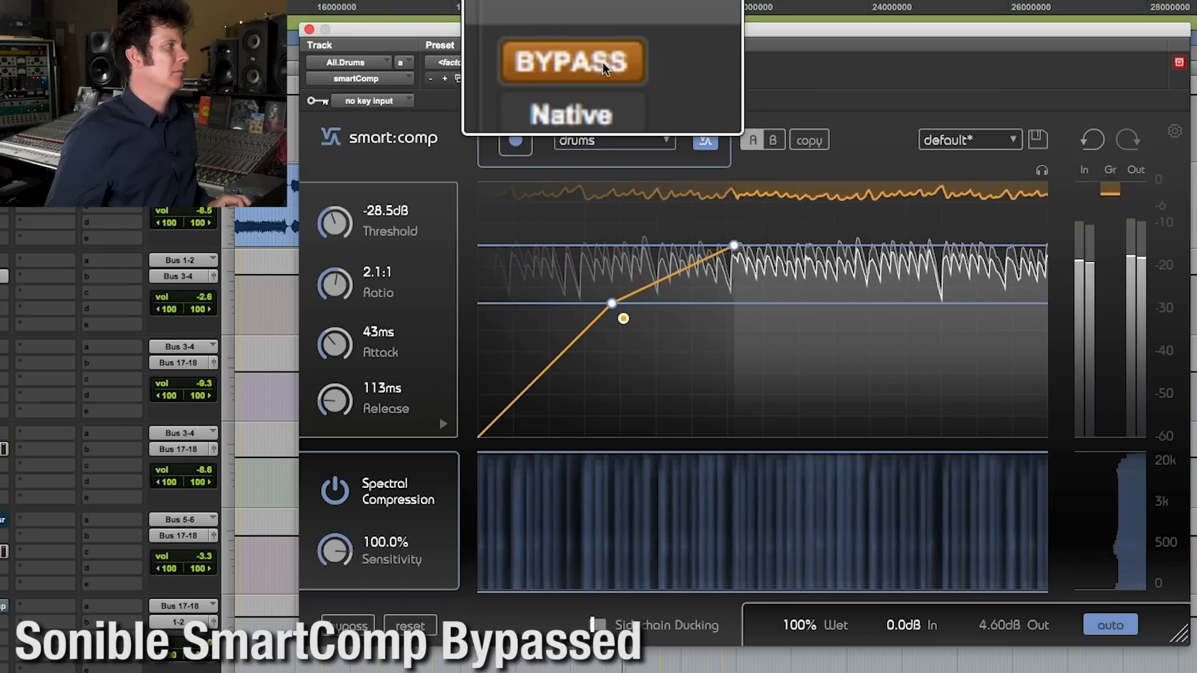
left_click(602, 67)
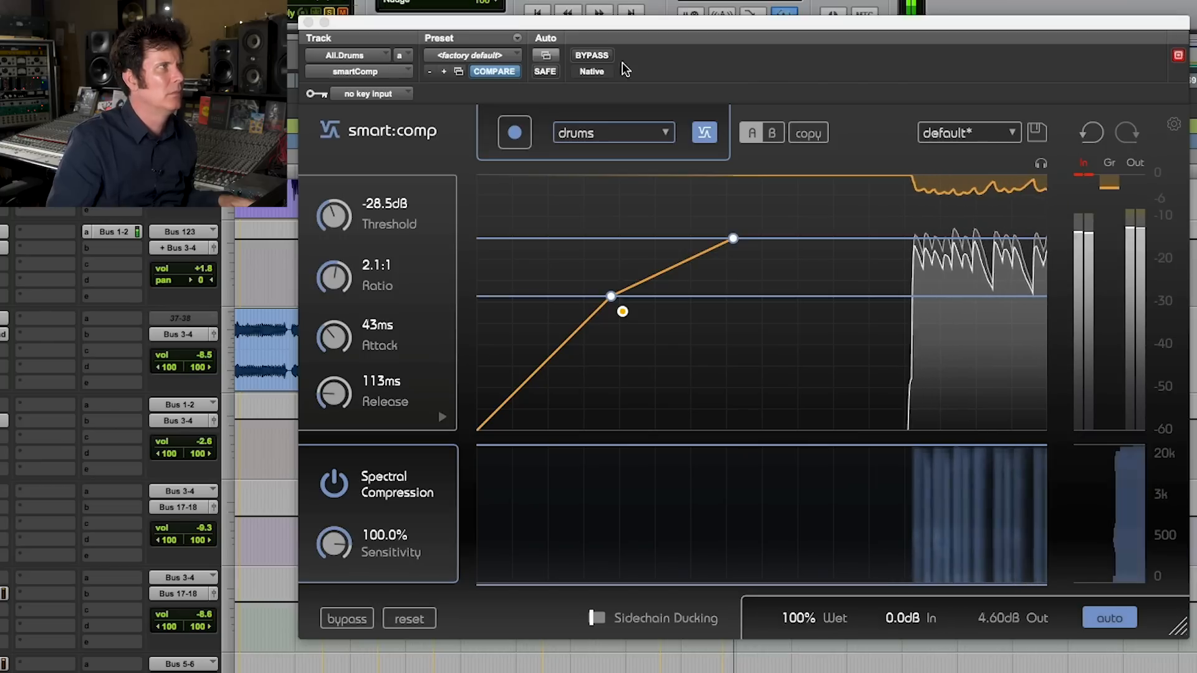
left_click(593, 55)
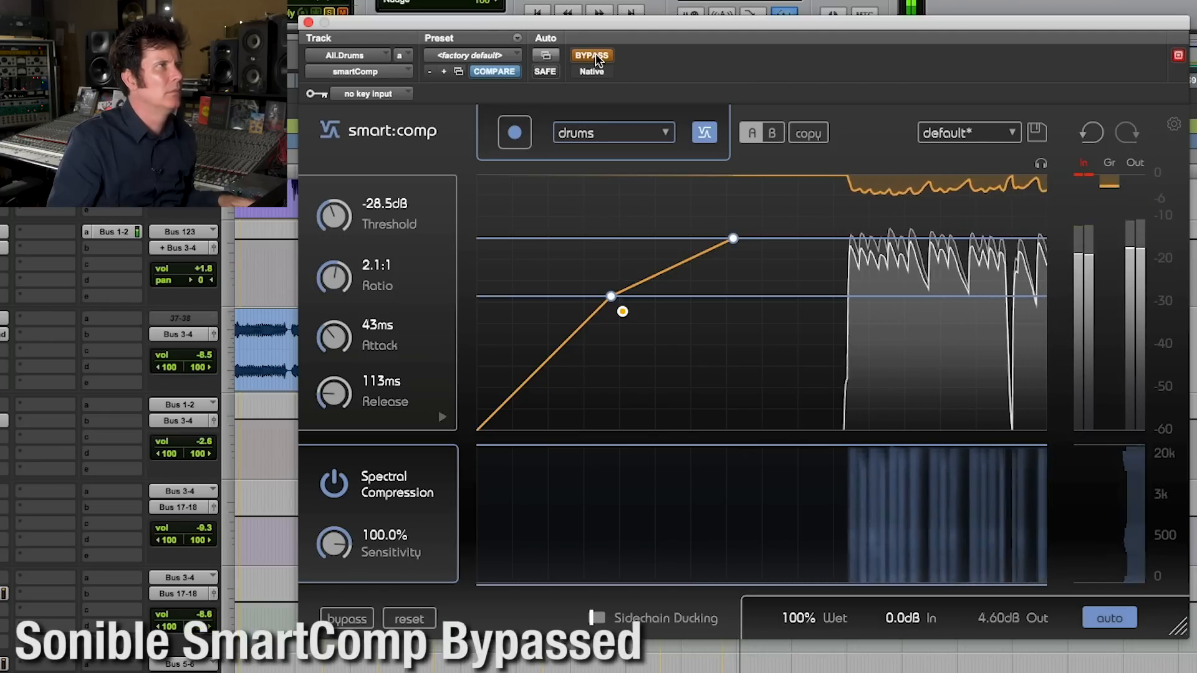
left_click(595, 55)
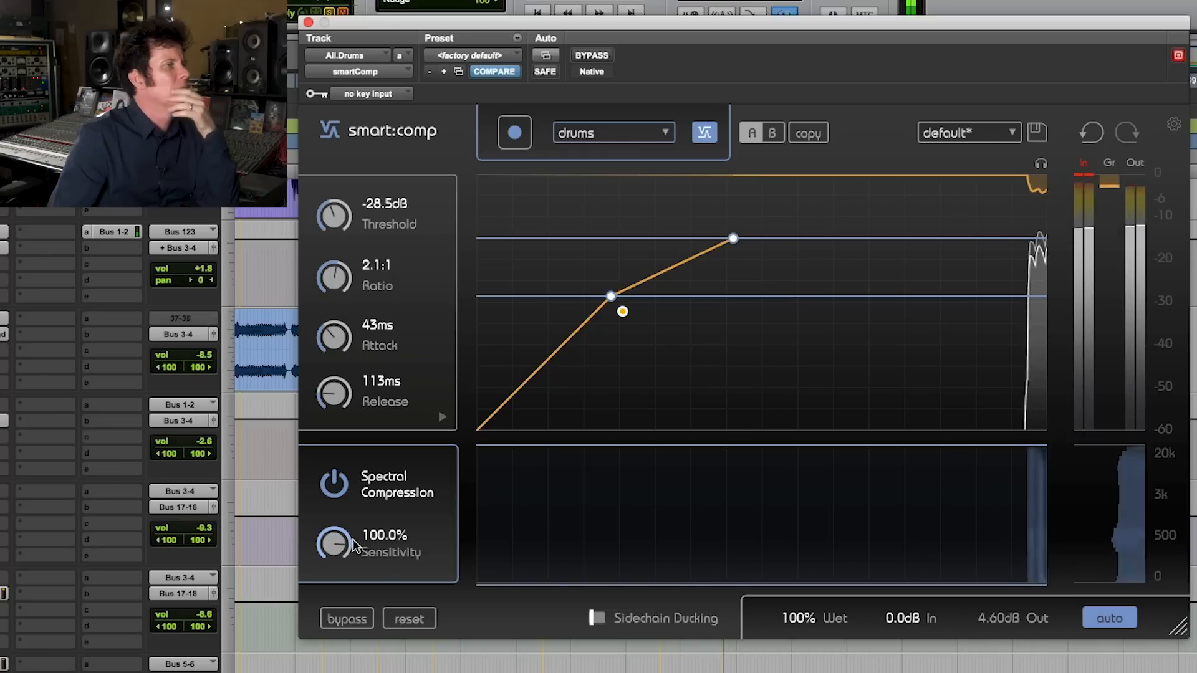
- Audition the drums with spectral compression sensitivity at 150%, 0% and 150% again, and restore it to 100%
mouse_move(345, 546)
left_click_drag(344, 547, 361, 466)
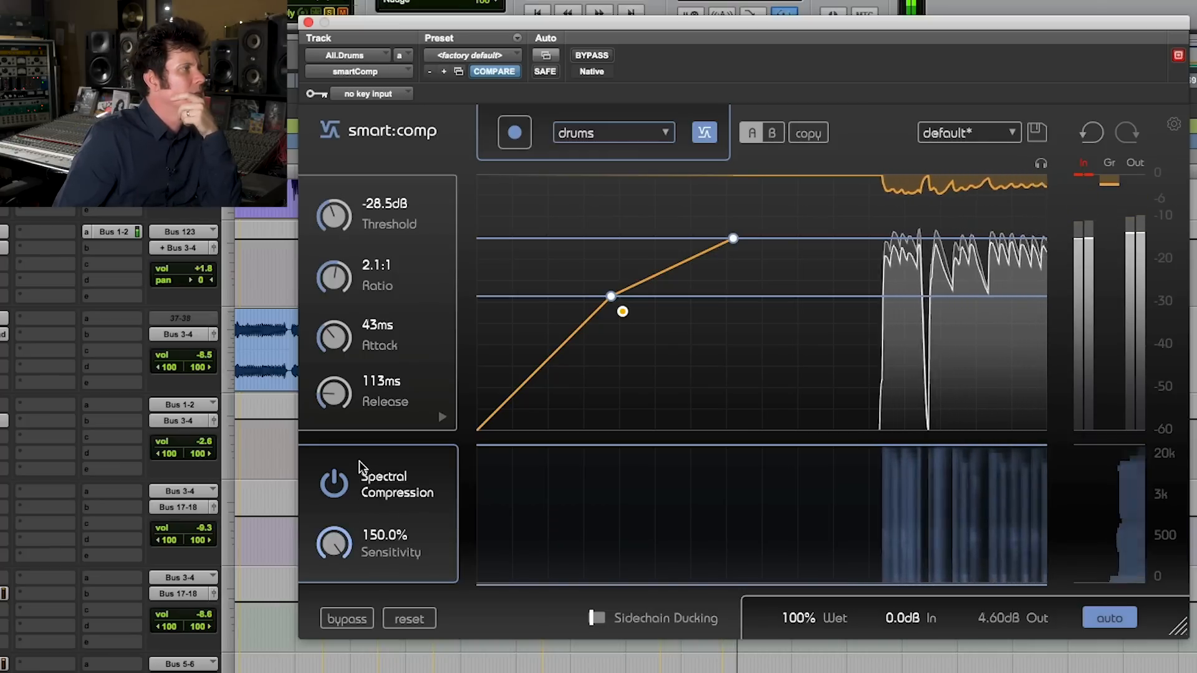
left_click_drag(340, 544, 340, 651)
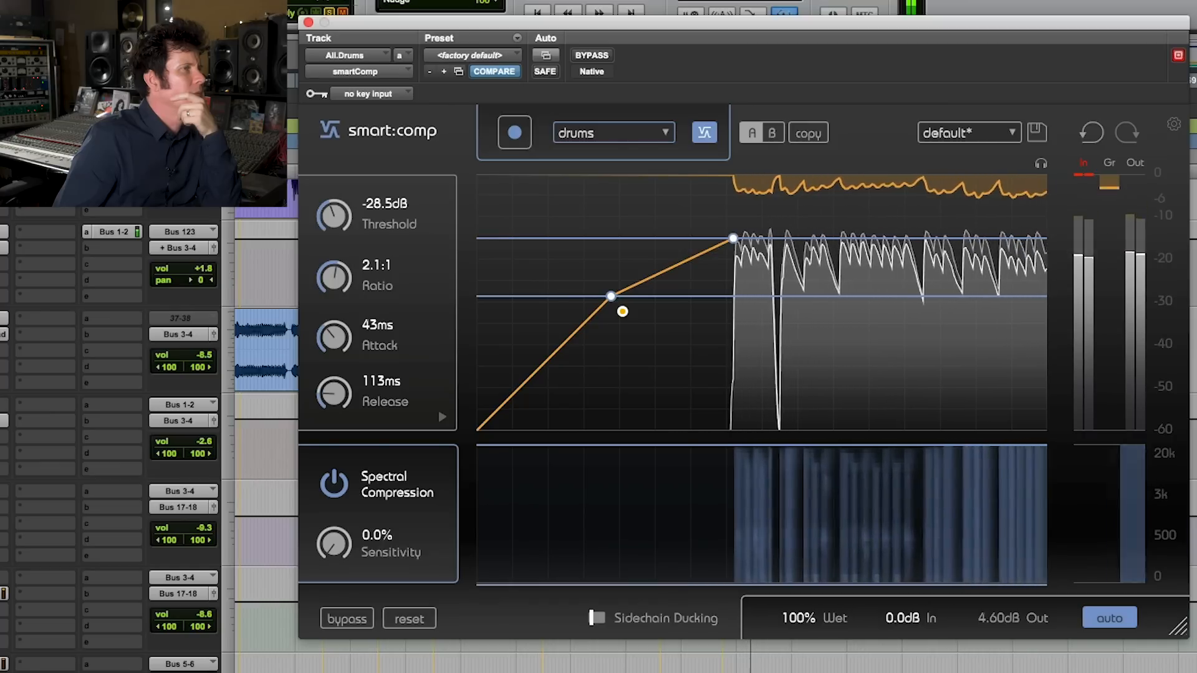
left_click_drag(334, 543, 485, 174)
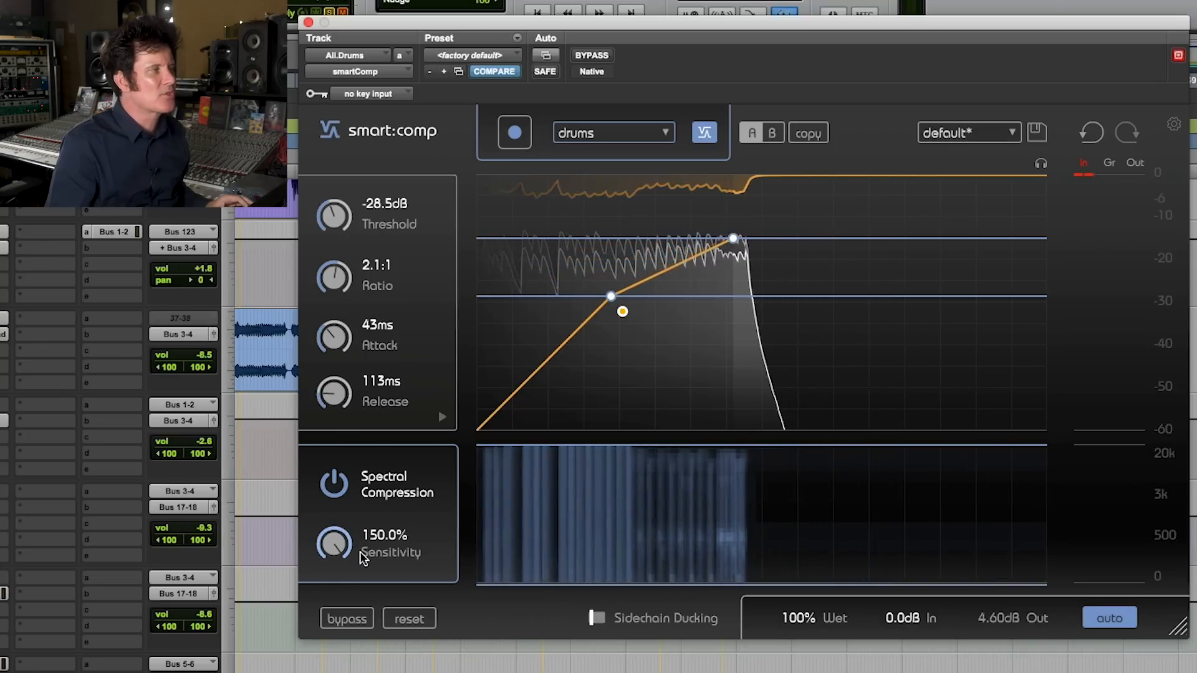
double_click(336, 548)
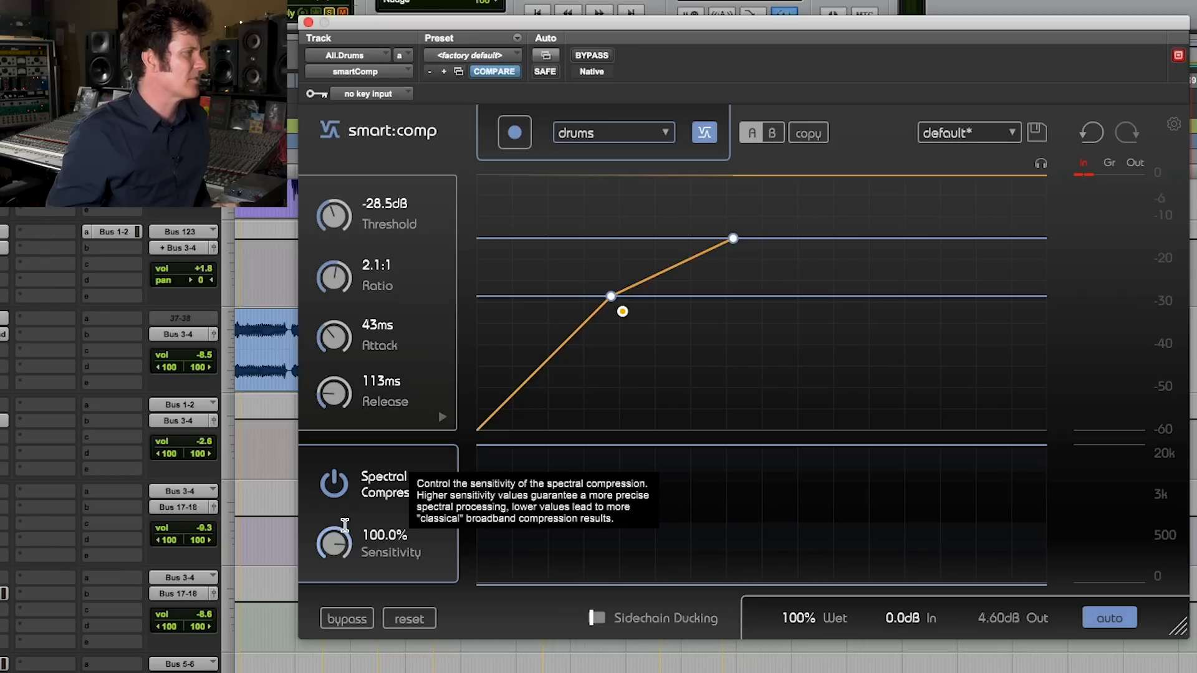
- Replay the drums with spectral compression sensitivity at 57.9%, 150% and a lower setting, and return it to 100%
key("space")
left_click_drag(333, 545, 338, 520)
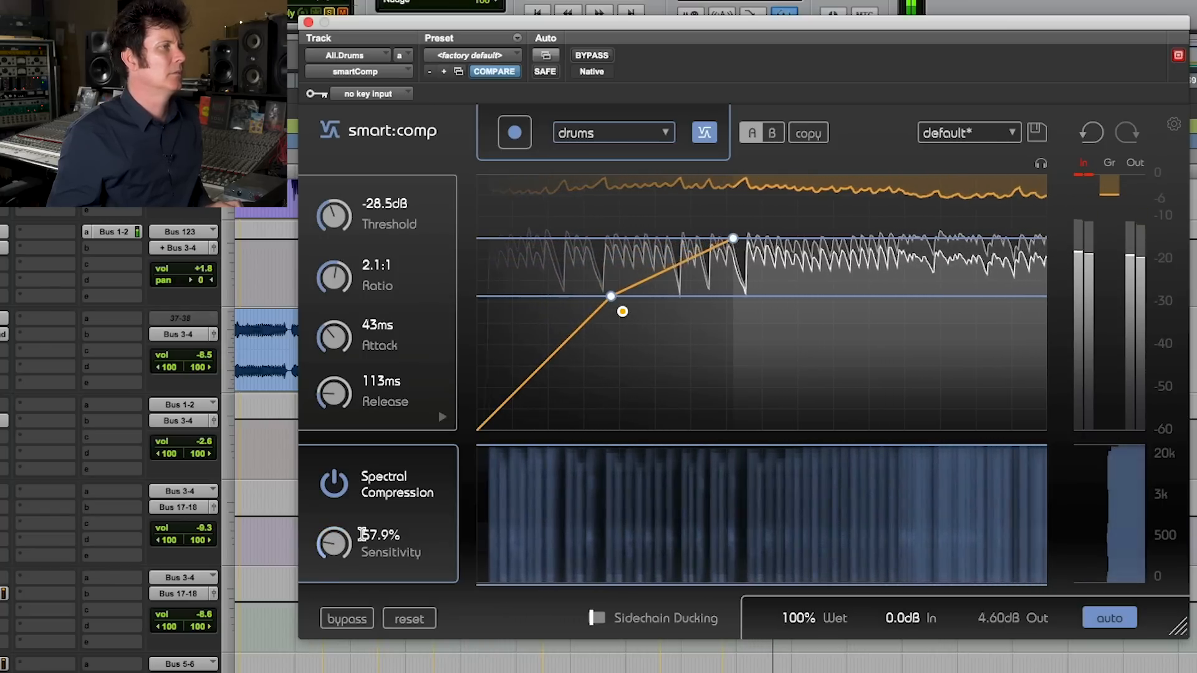
left_click_drag(344, 553, 352, 387)
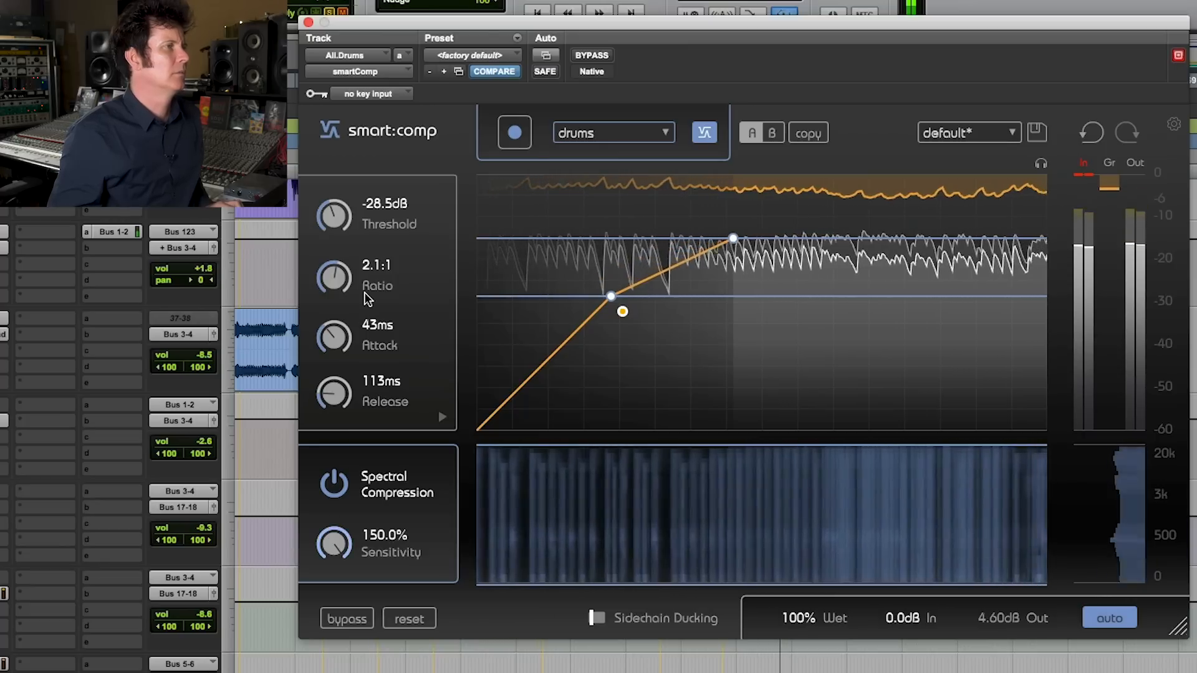
key("space")
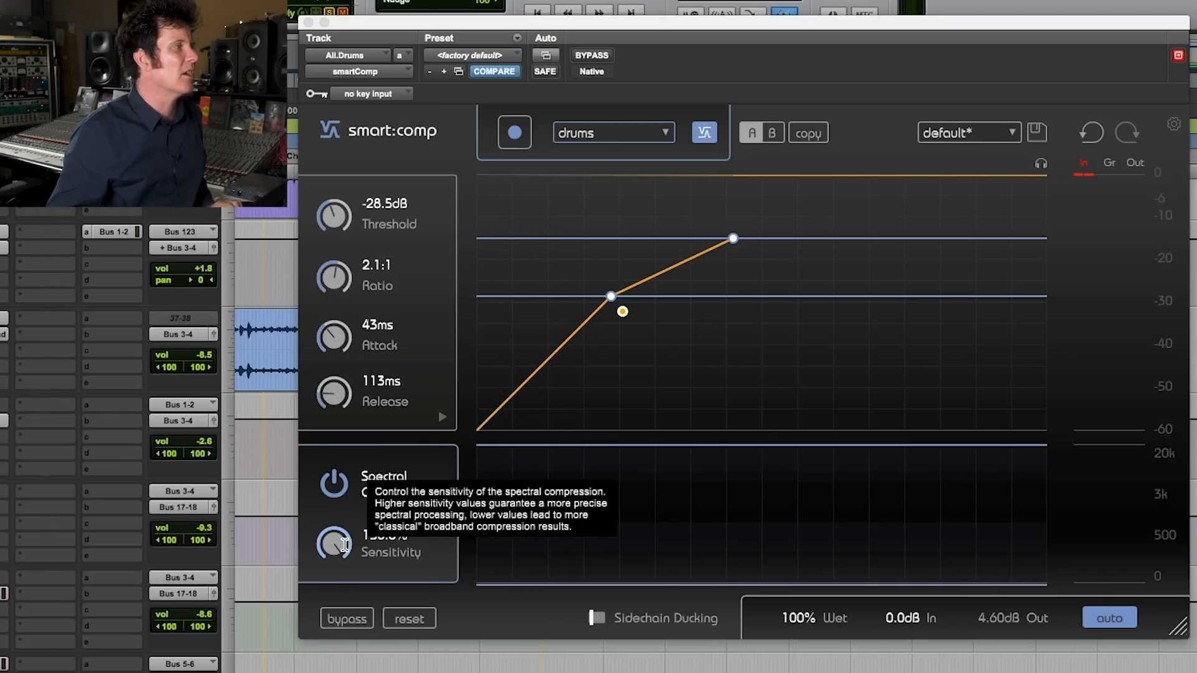
left_click_drag(336, 543, 320, 568)
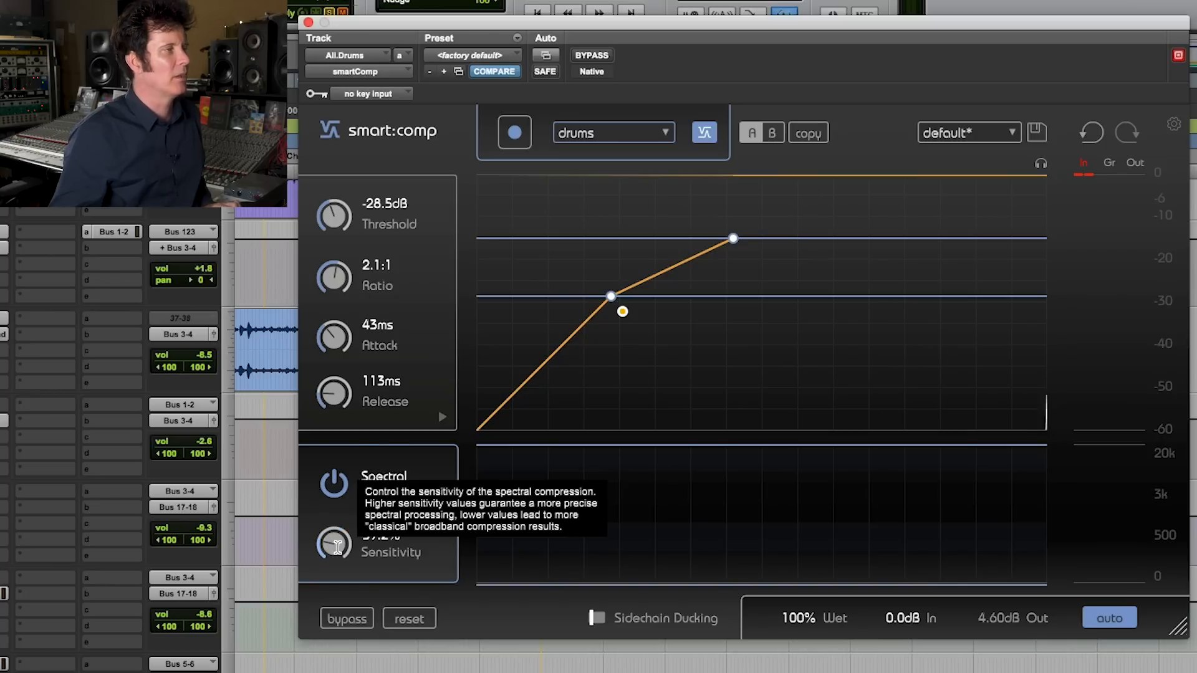
key("space")
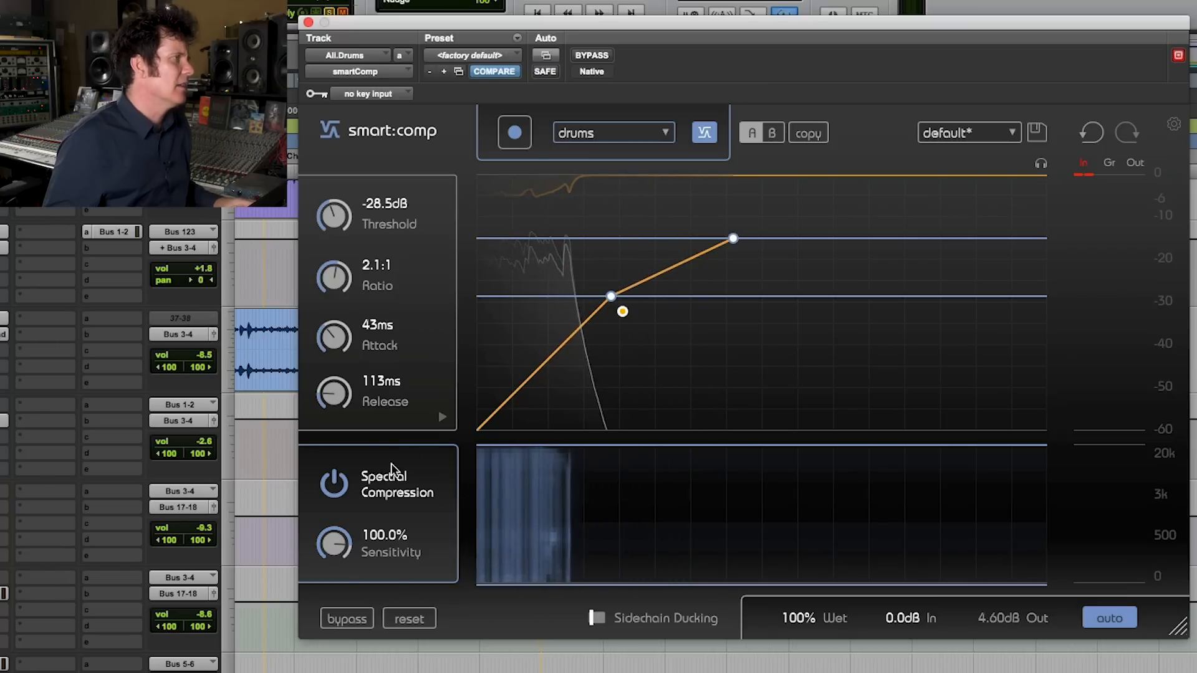
- Play the drums and switch spectral compression off and back on for comparison
key("space")
left_click(336, 485)
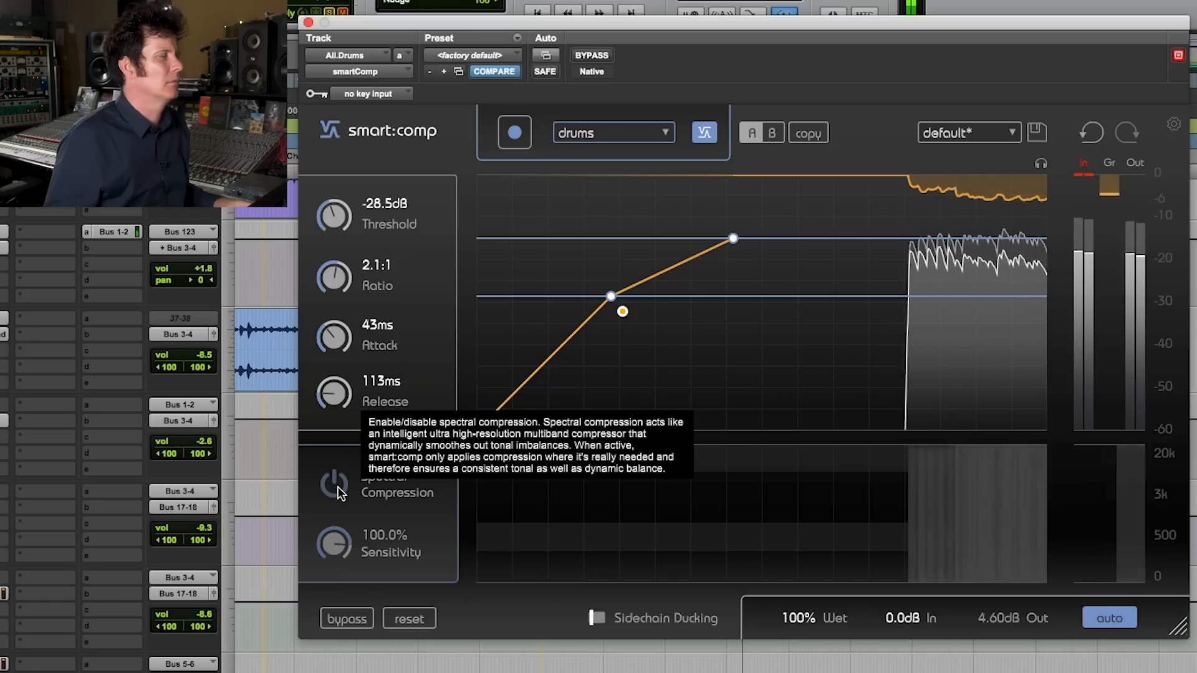
left_click(339, 490)
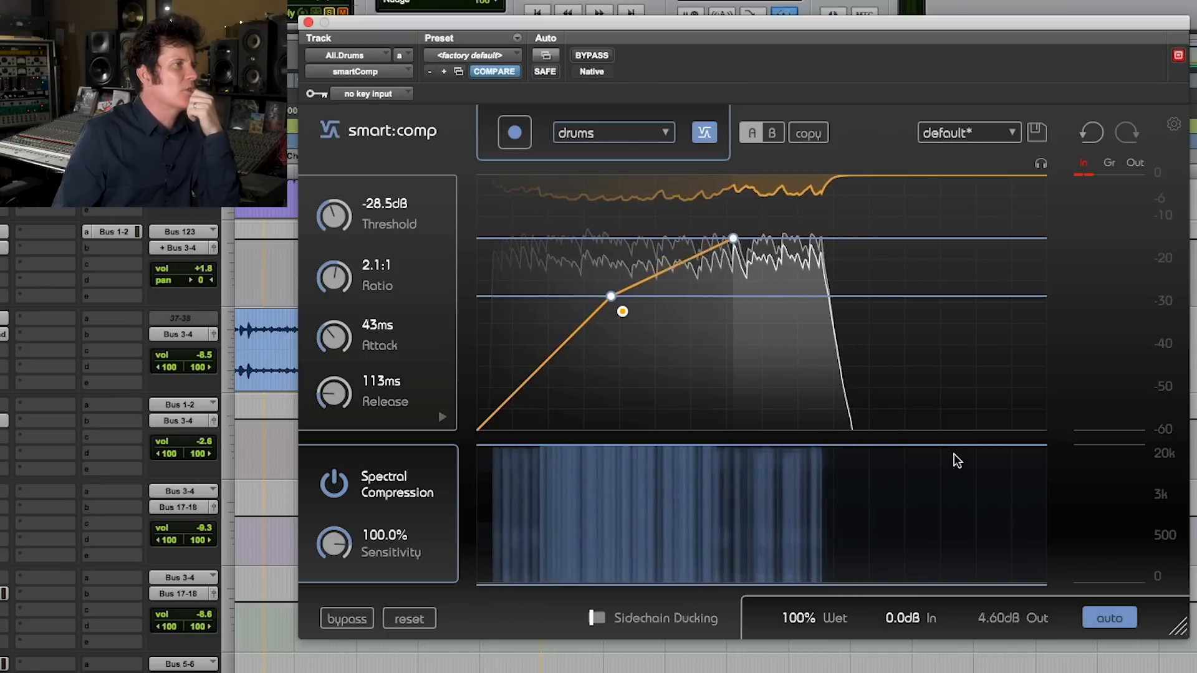
- Restrict spectral compression to the range from 160 Hz to 504 Hz and play the drums with sensitivity at 150%
left_click_drag(959, 445, 958, 564)
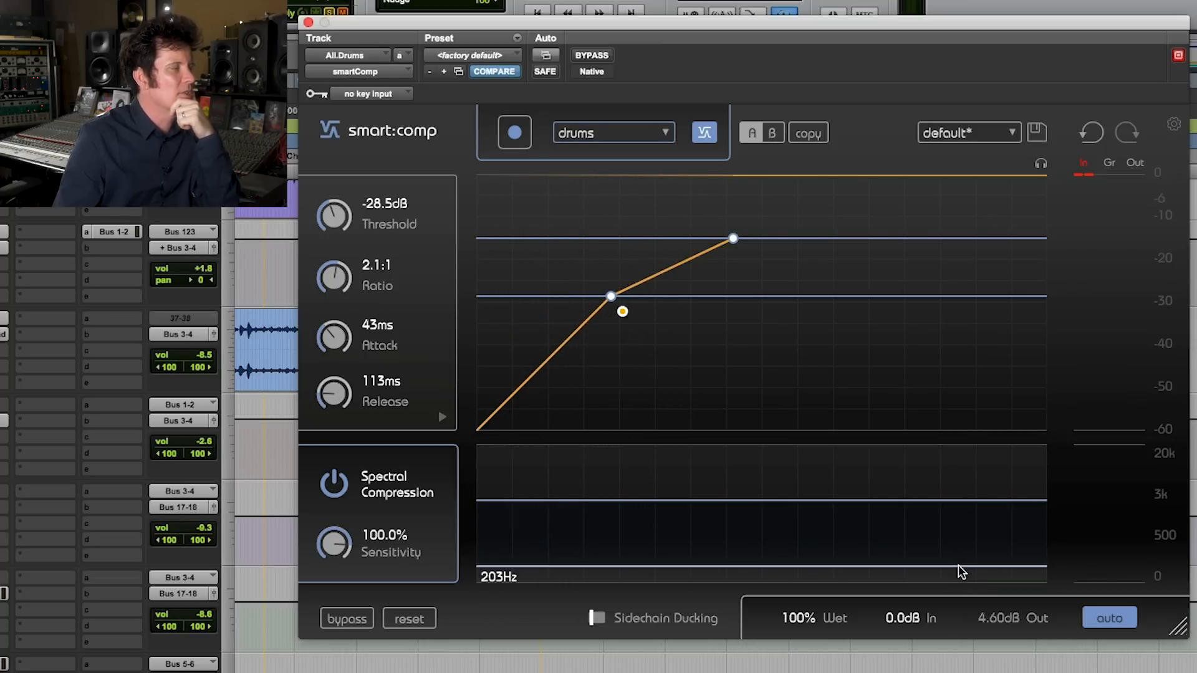
left_click_drag(941, 502, 946, 547)
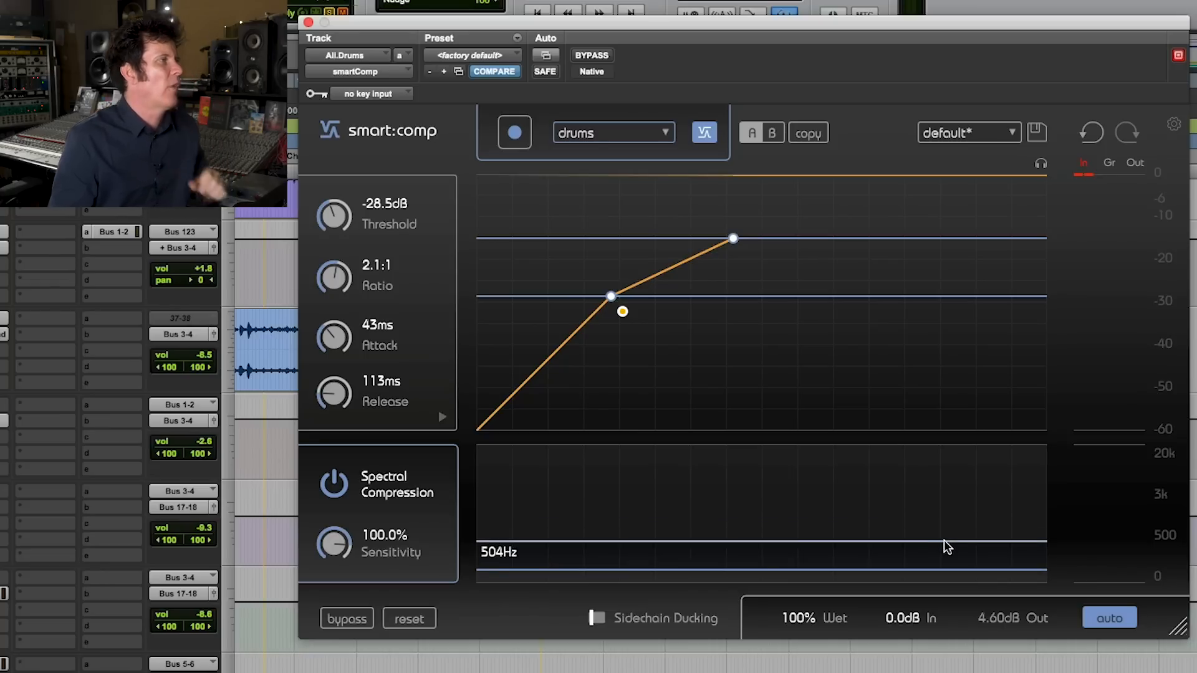
key("space")
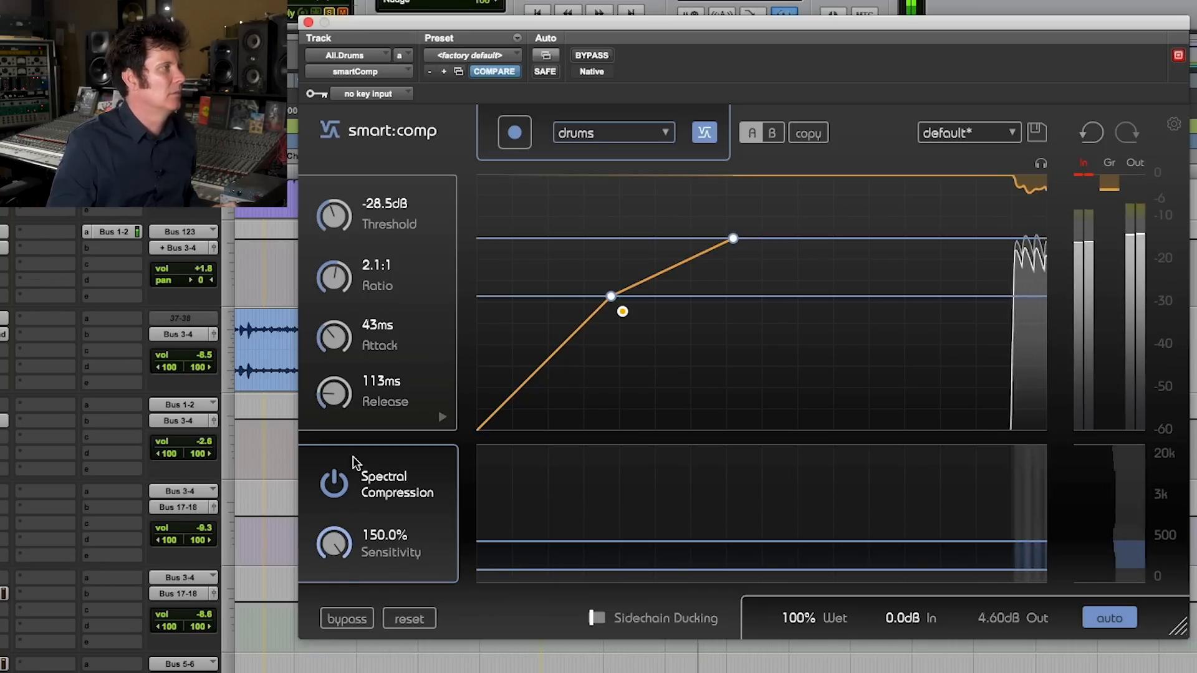
- Compare the drums without and with the band-limited spectral compression, and stop playback
left_click(331, 488)
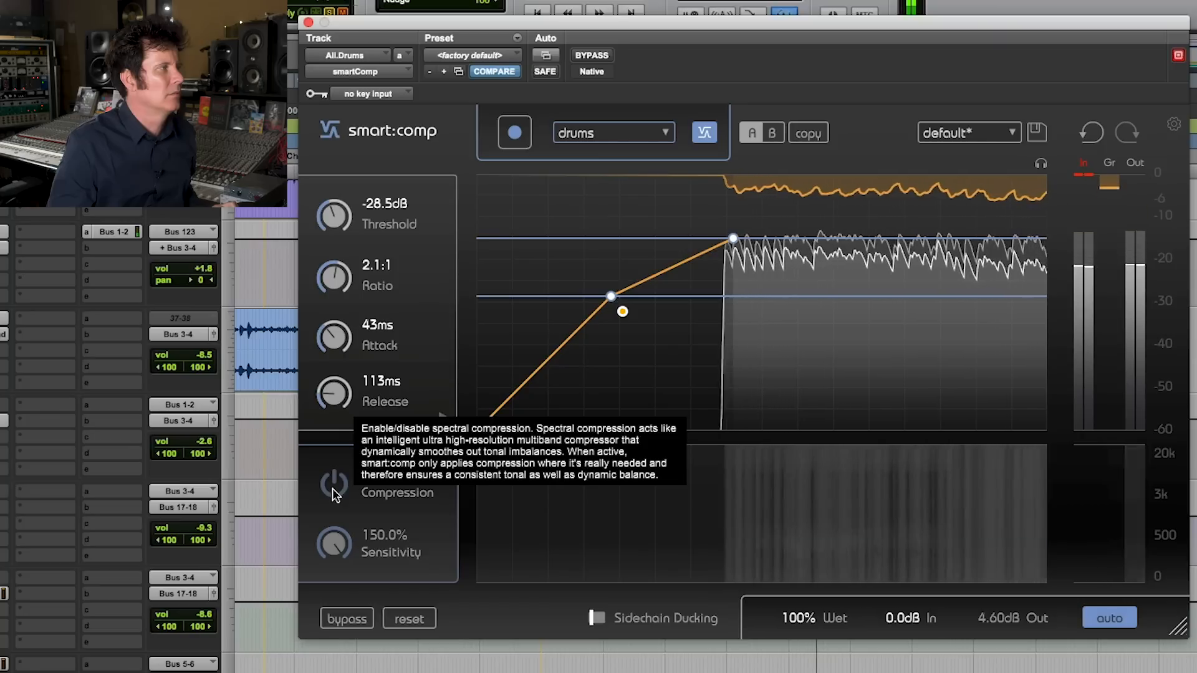
left_click(335, 493)
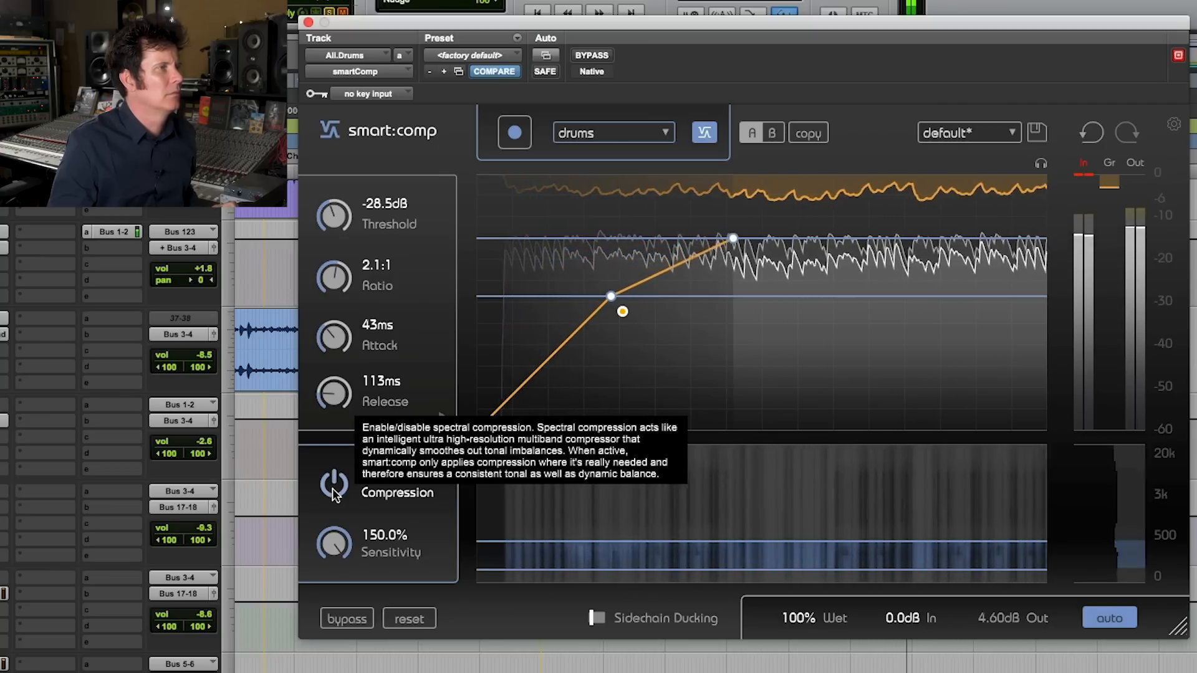
key("space")
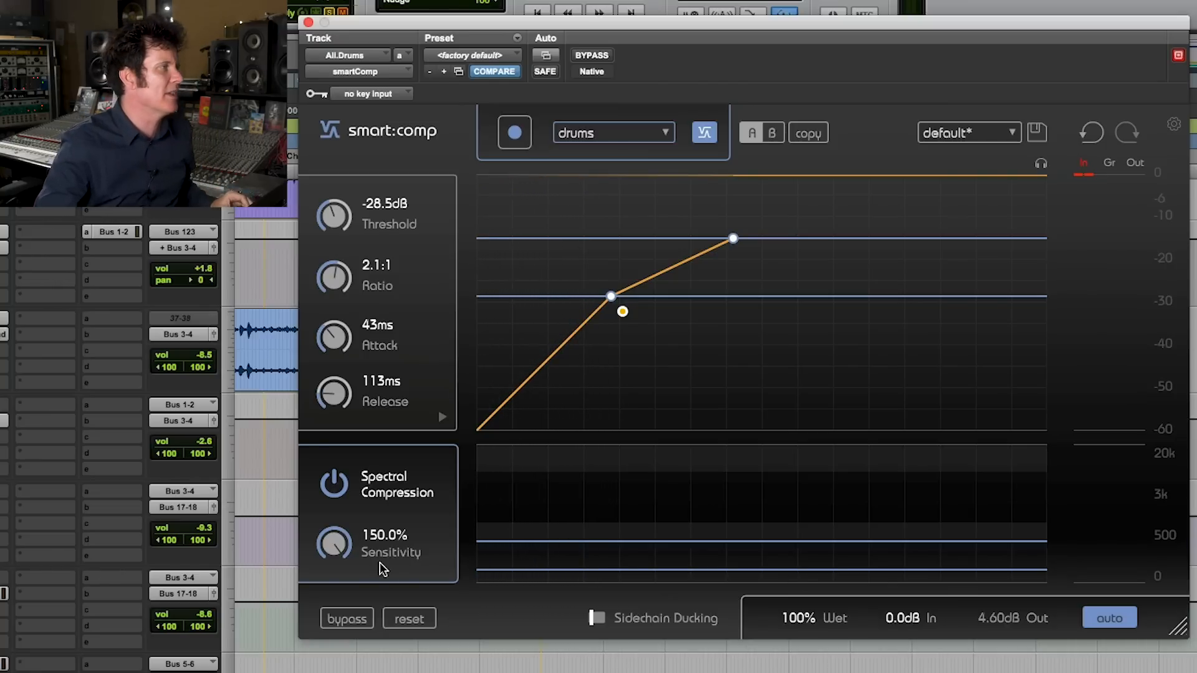
- Reset the spectral compression sensitivity to 100% and return its upper frequency limit to the full range
double_click(342, 550)
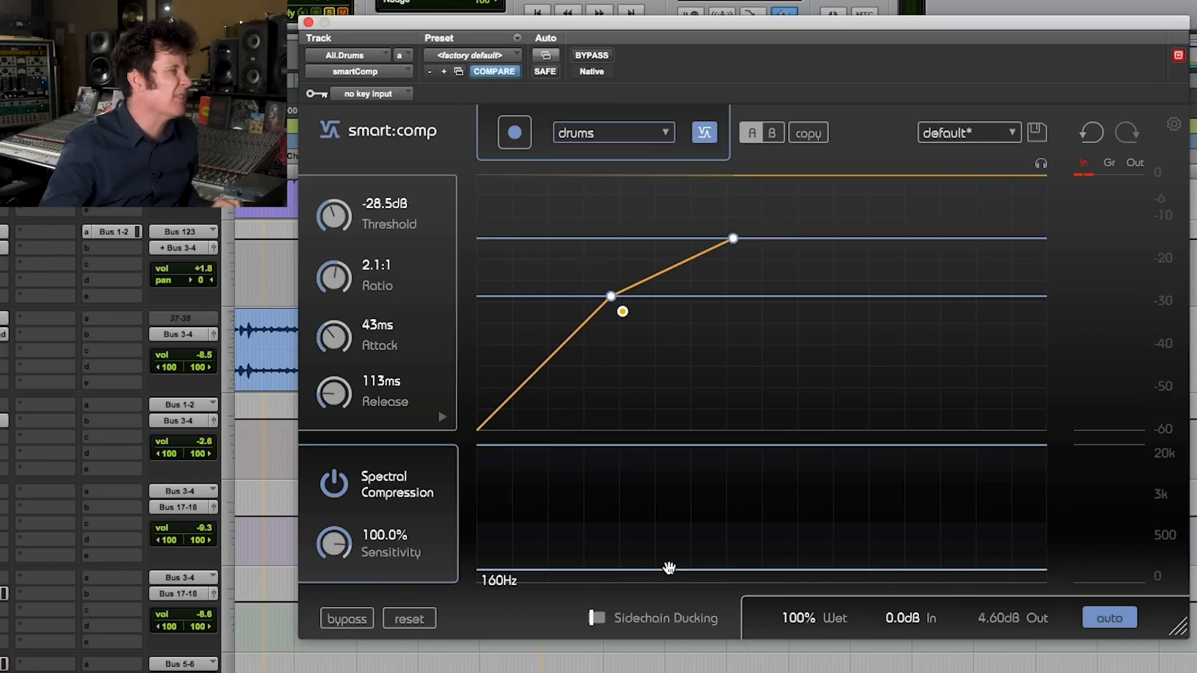